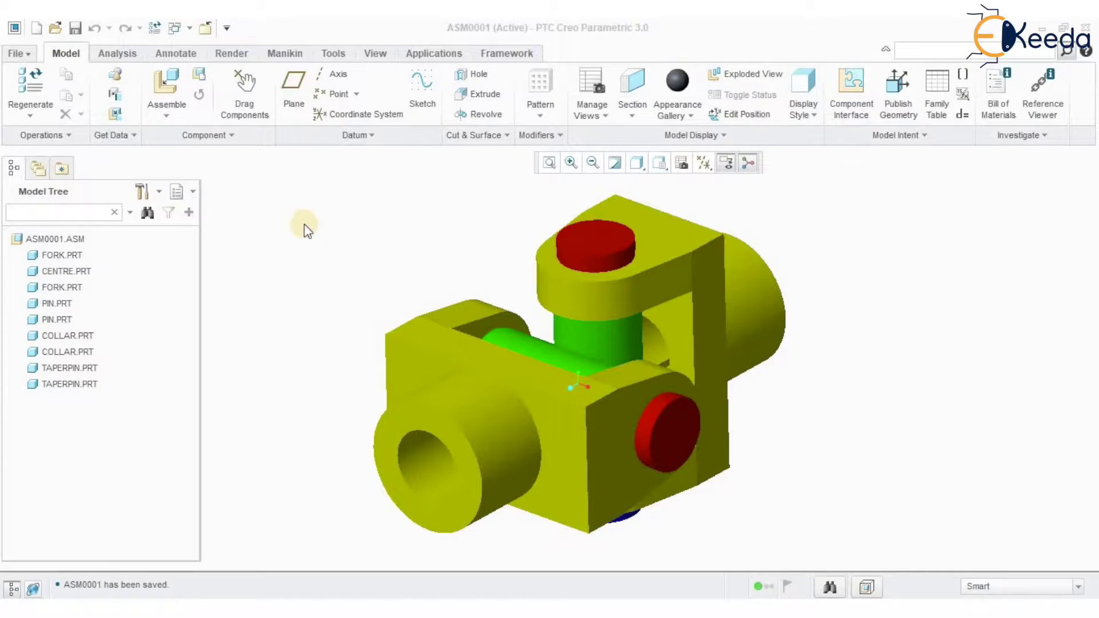
Rename assembly ASM0001 to UNIVERSALCOUPLING through Manage File > Rename, accepting the rename
click(14, 55)
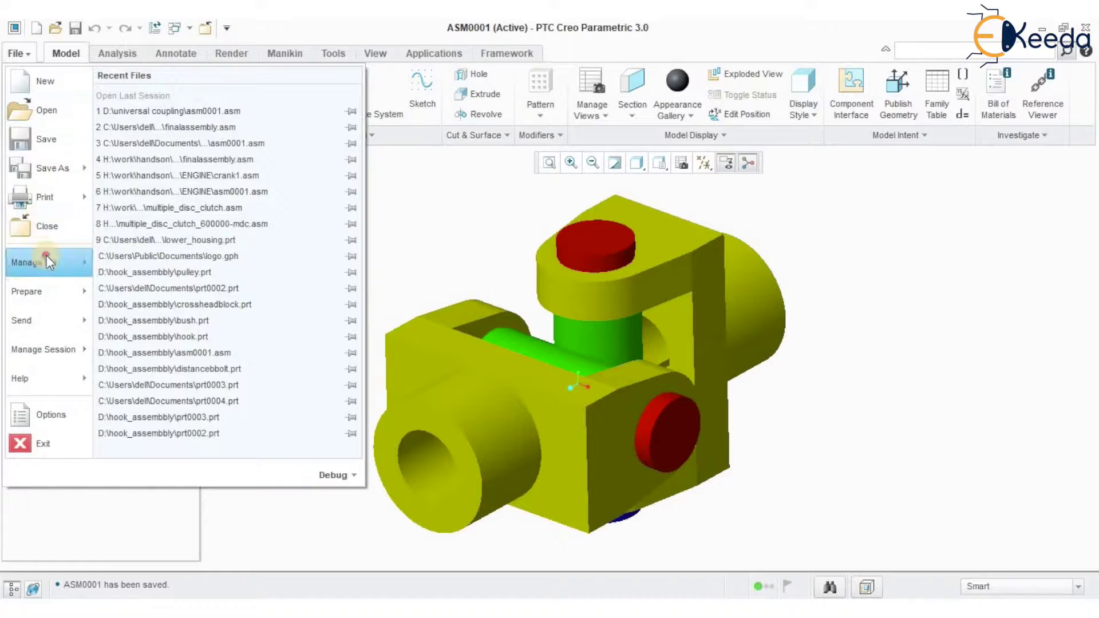
mouse_move(44, 259)
click(203, 108)
text(UN)
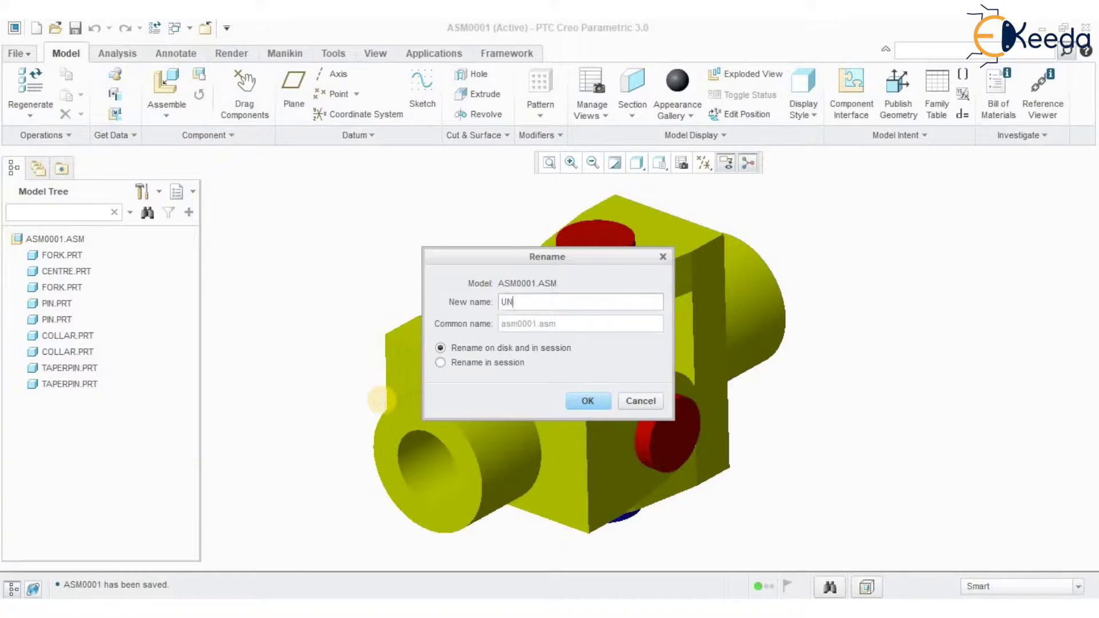
text(IVERSALCOUPLING)
key(Return)
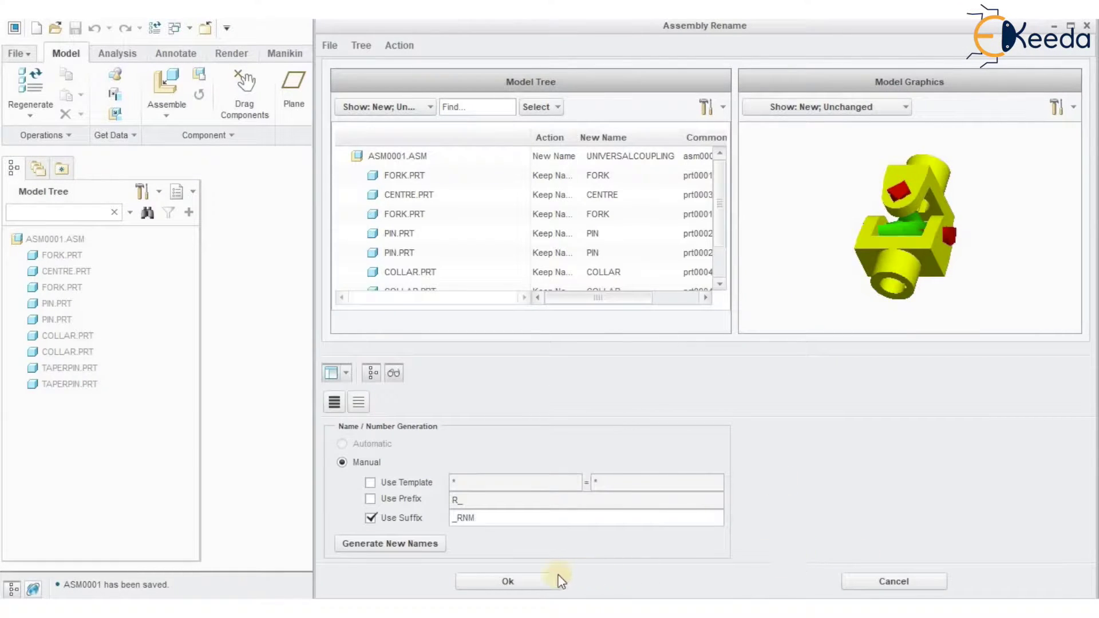
click(503, 581)
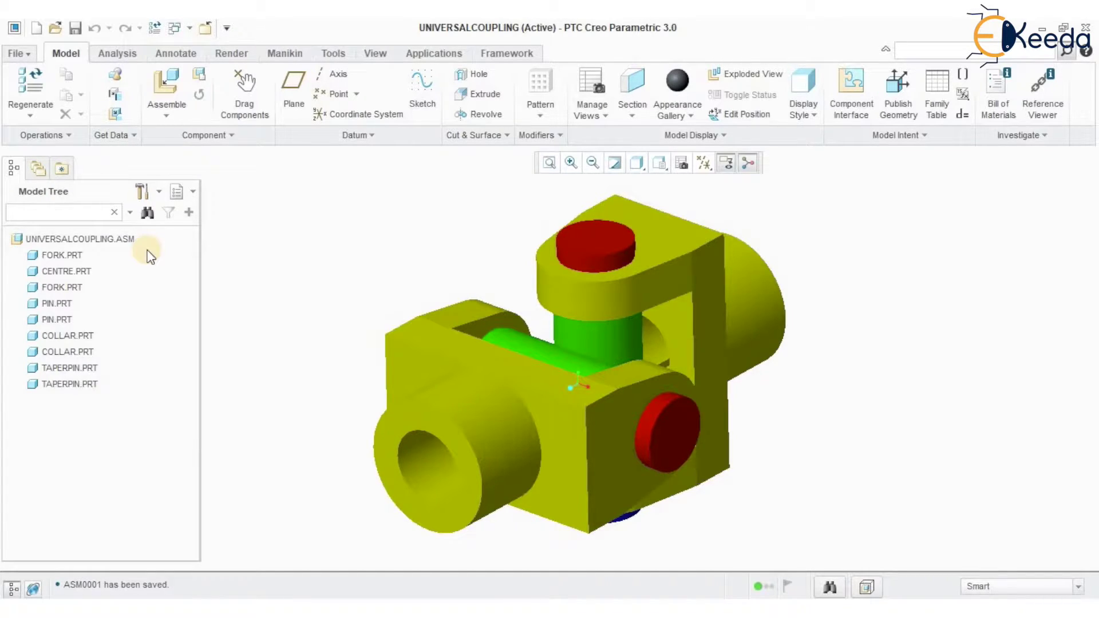
Start a new Drawing without the default template and base it on the a3_drawing template
click(37, 28)
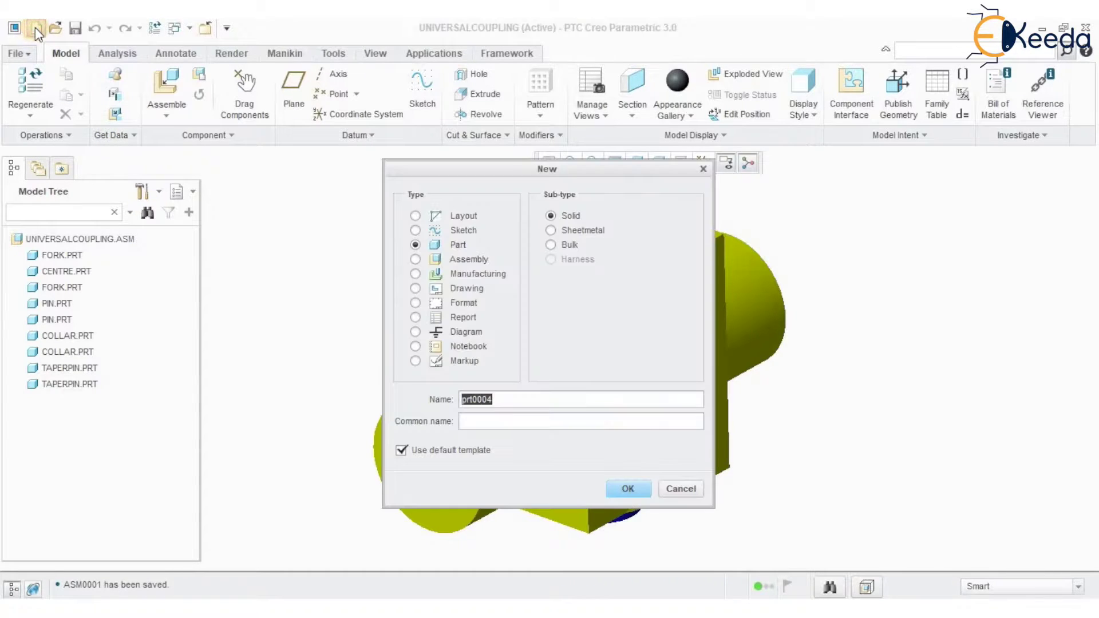
click(416, 289)
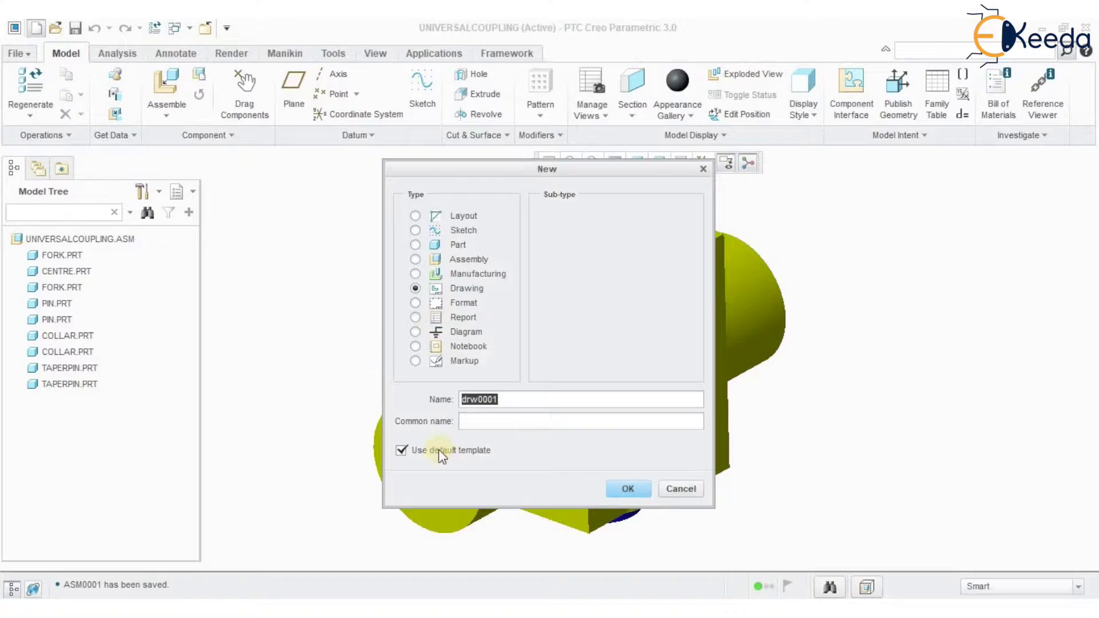
click(401, 450)
click(628, 489)
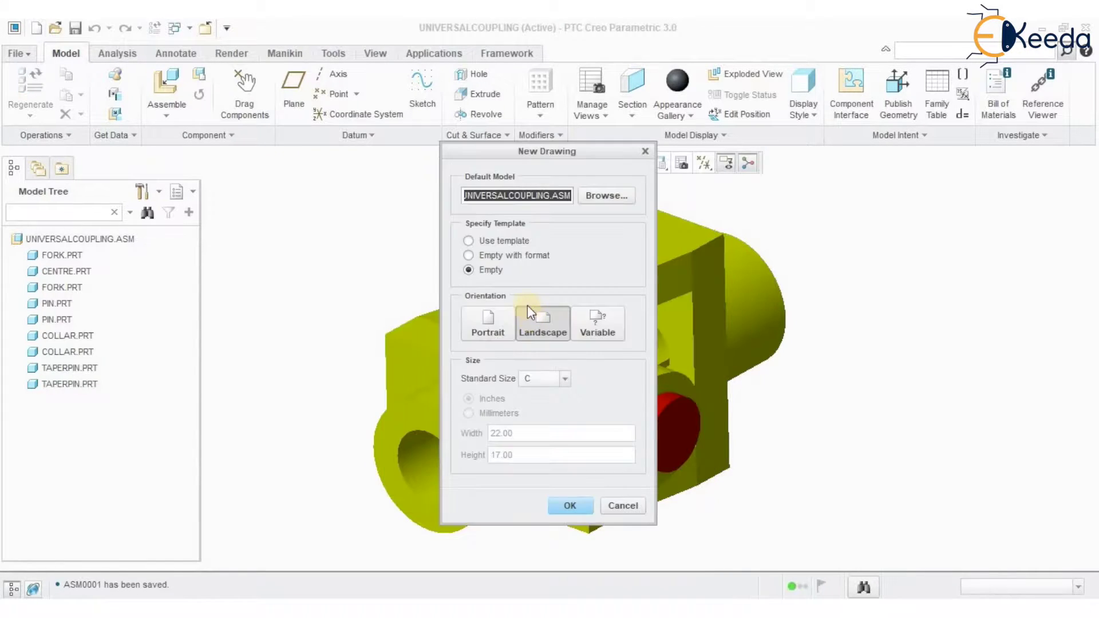
click(469, 241)
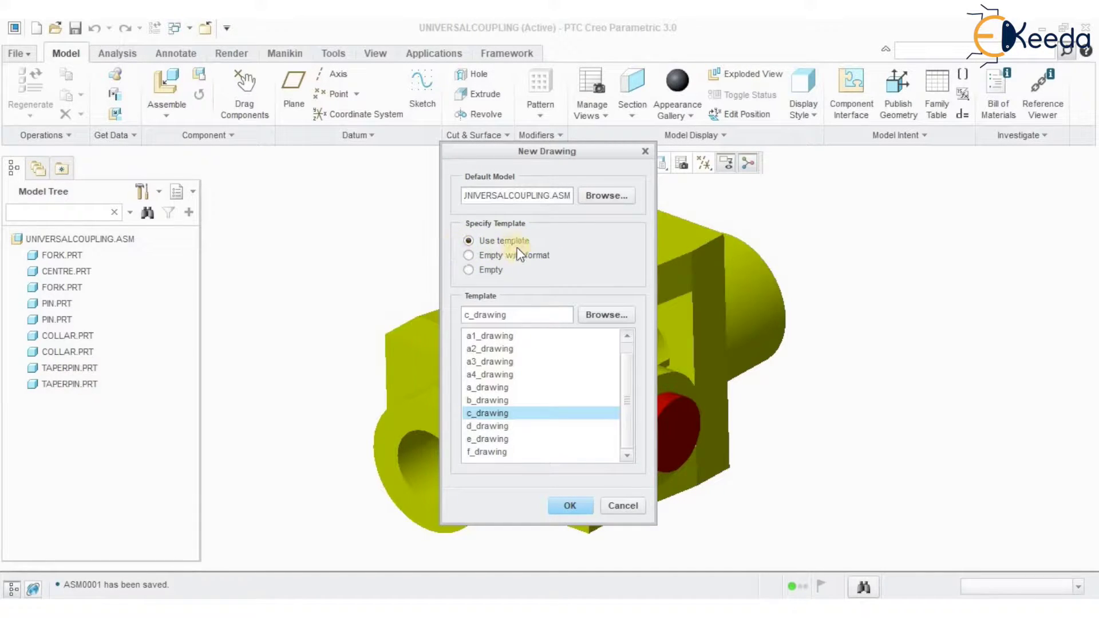
click(484, 362)
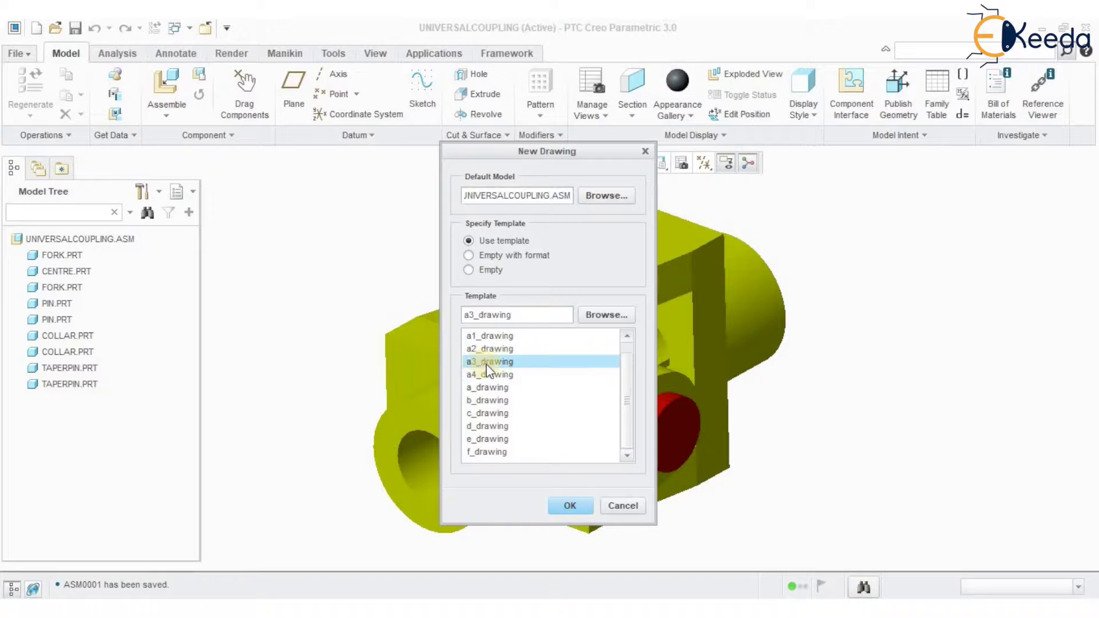
click(565, 509)
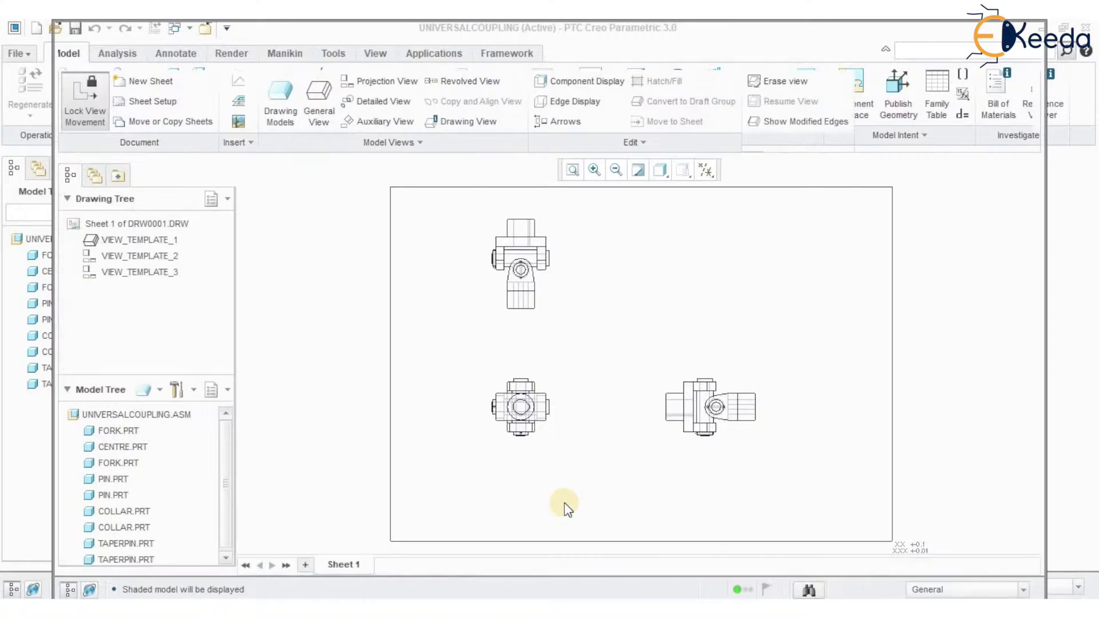
Maximize the drawing window and set the right-hand view's display style to No Hidden
click(1015, 36)
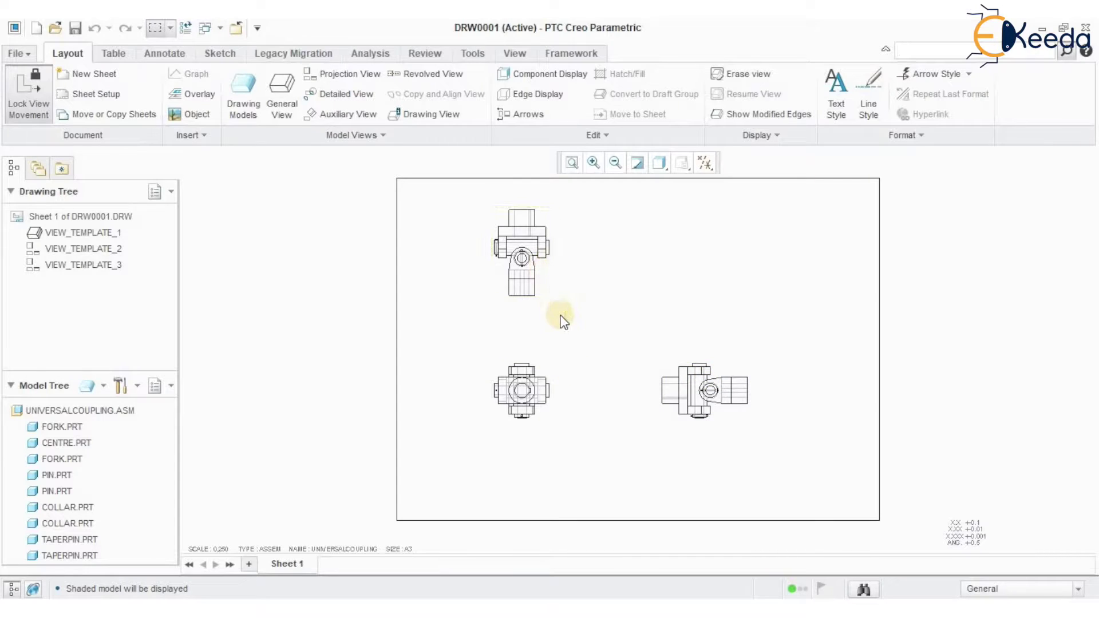
double_click(730, 373)
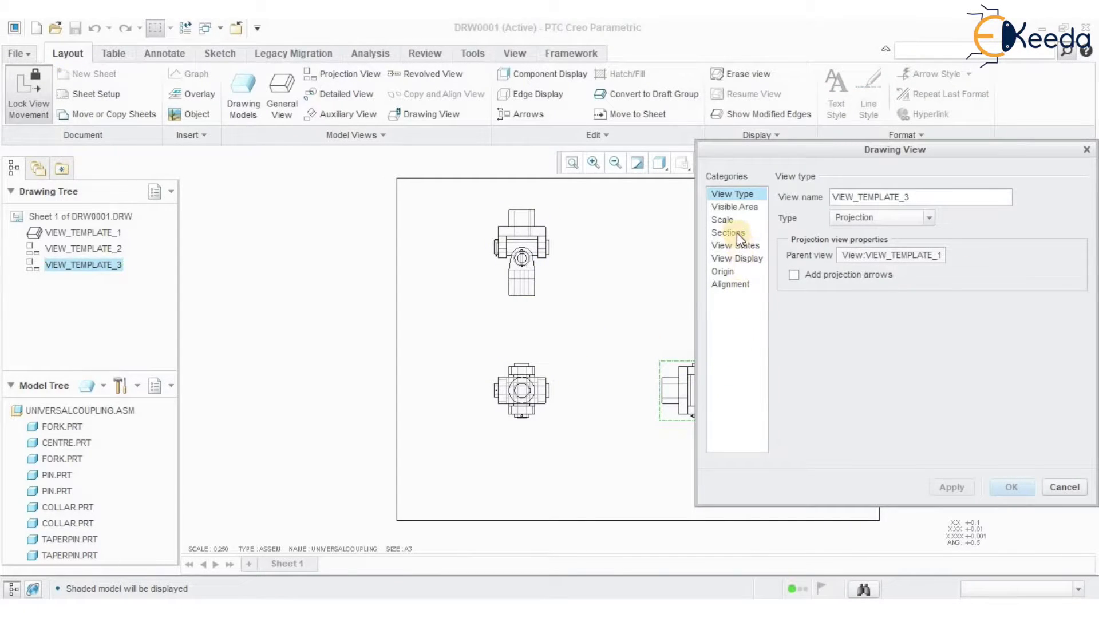
click(727, 221)
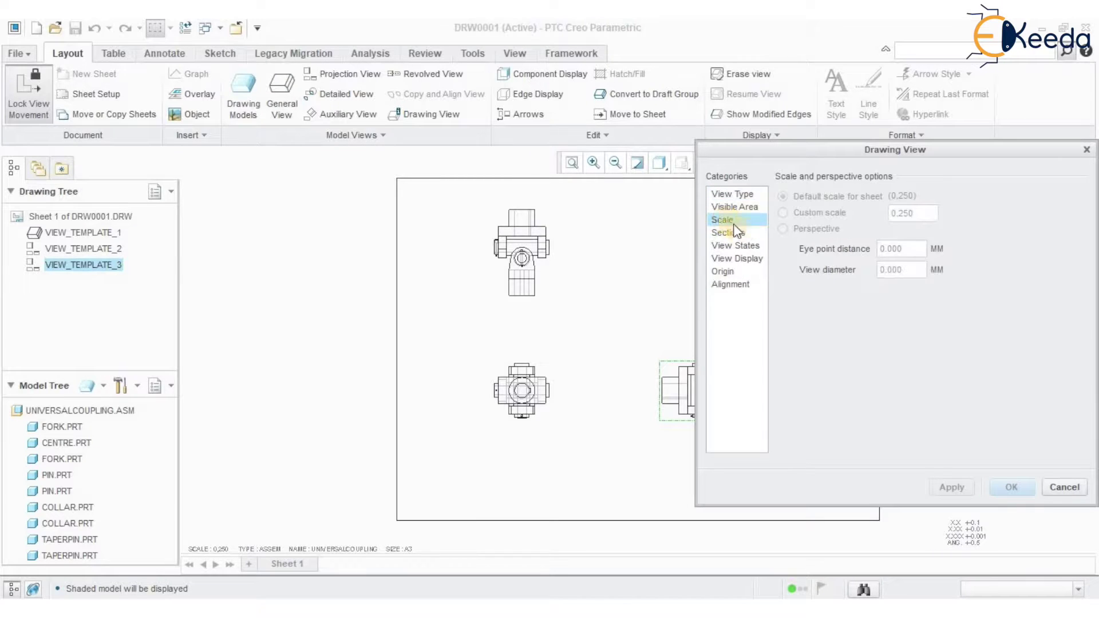
click(747, 259)
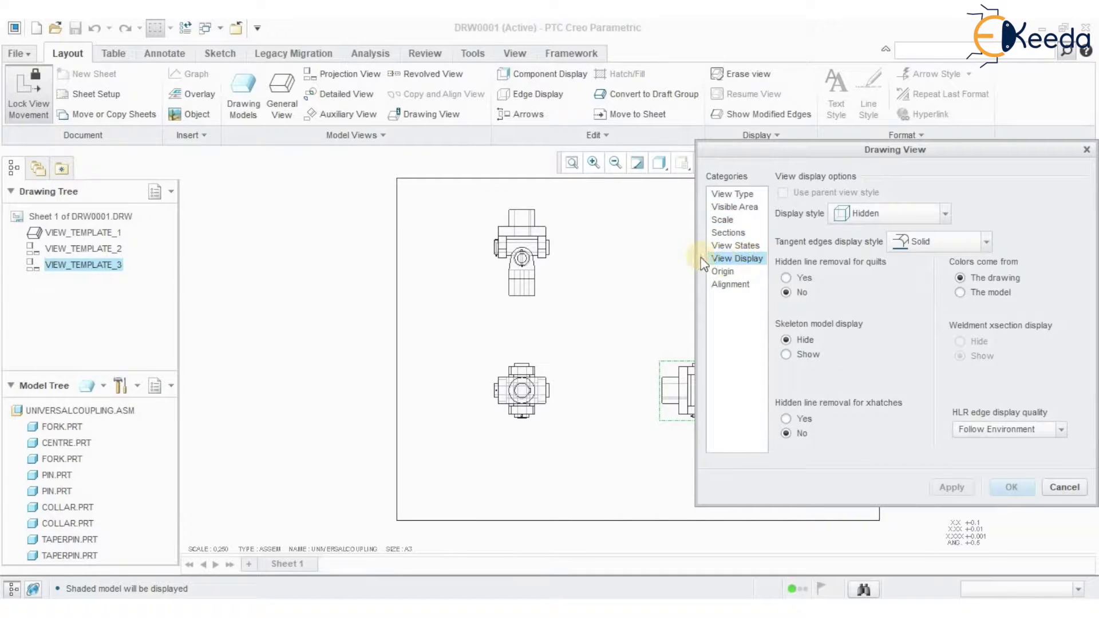
click(888, 218)
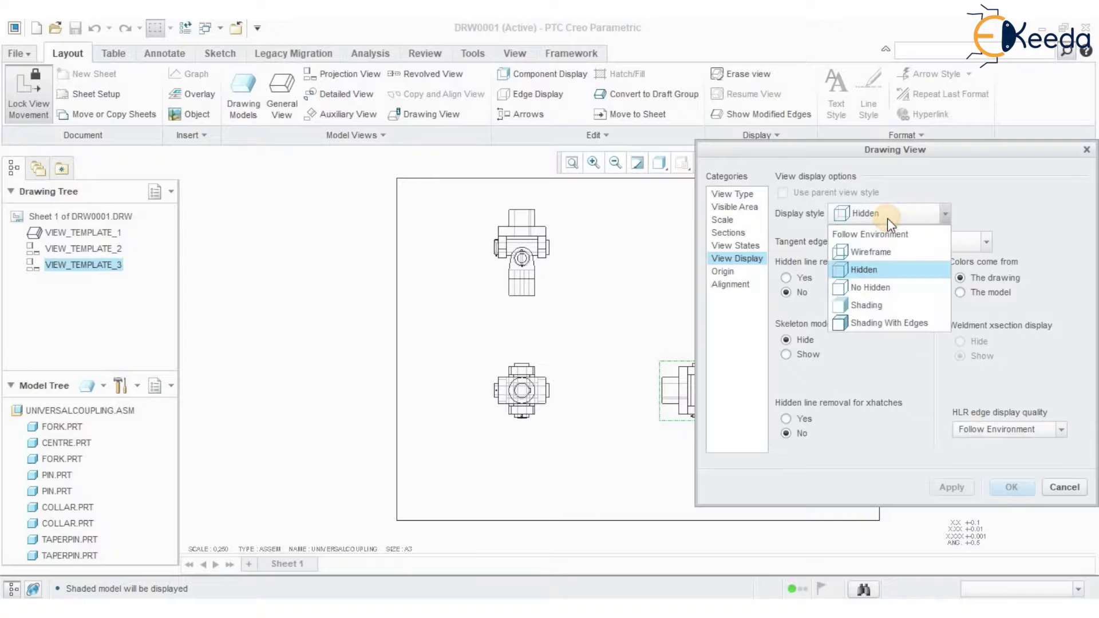
click(884, 294)
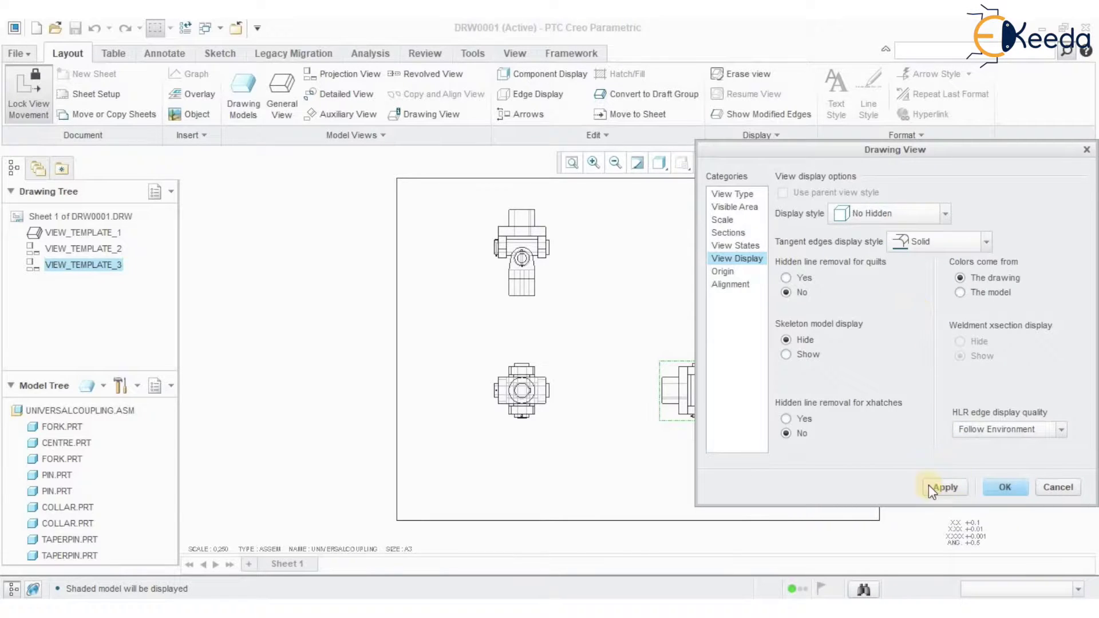
click(944, 486)
click(1053, 488)
Set the front view's display style to No Hidden
double_click(545, 366)
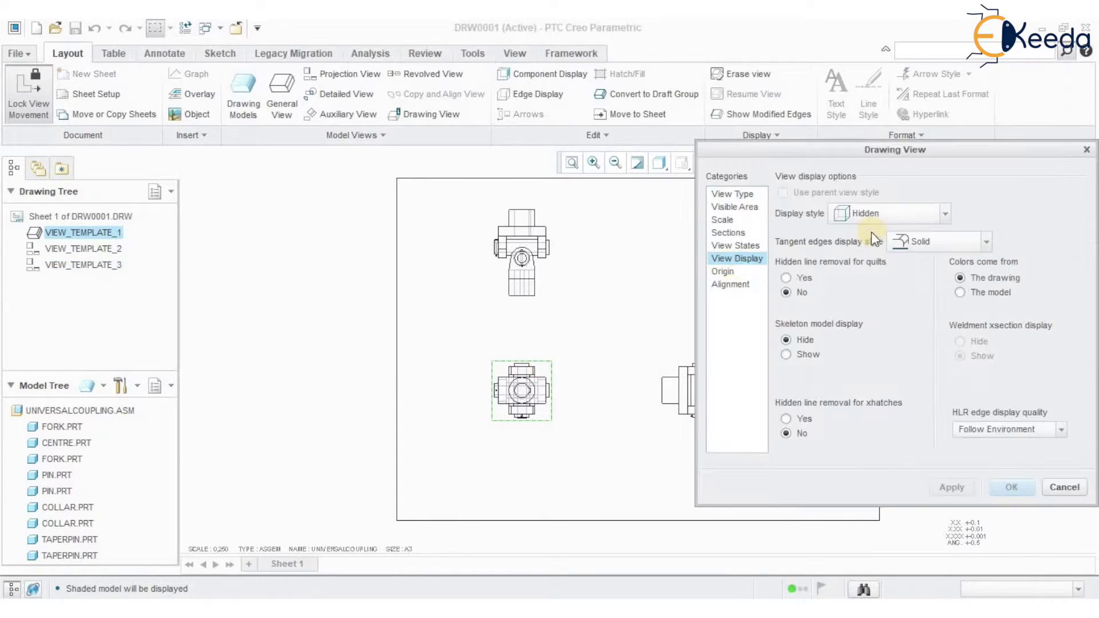
click(888, 213)
click(875, 289)
click(944, 486)
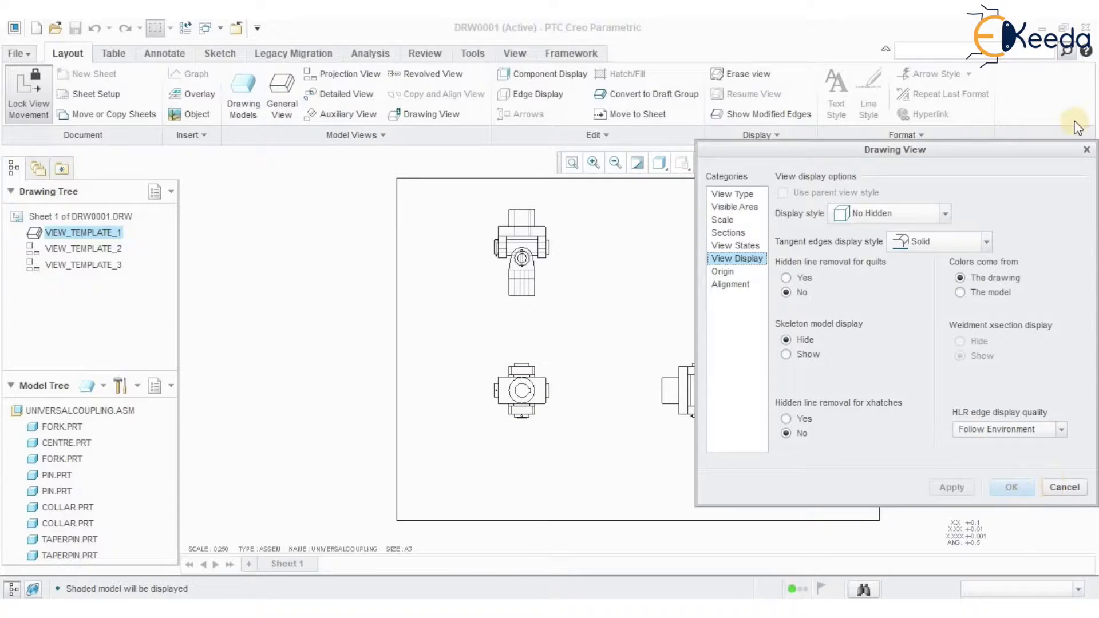
click(1085, 149)
Set the top view's display style to No Hidden
click(544, 266)
double_click(545, 266)
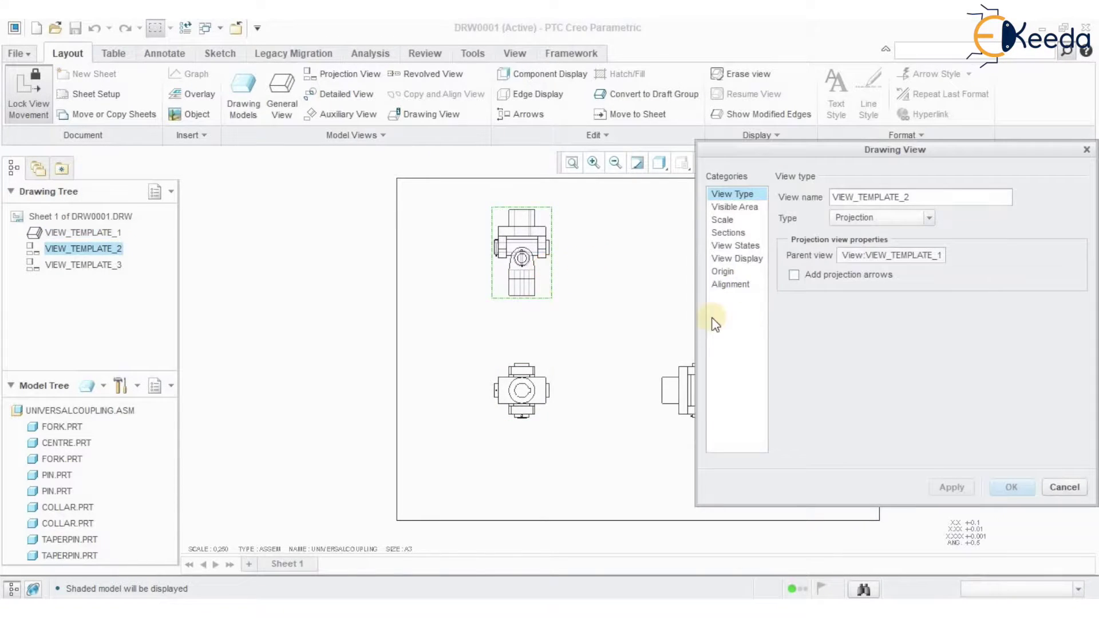
click(754, 261)
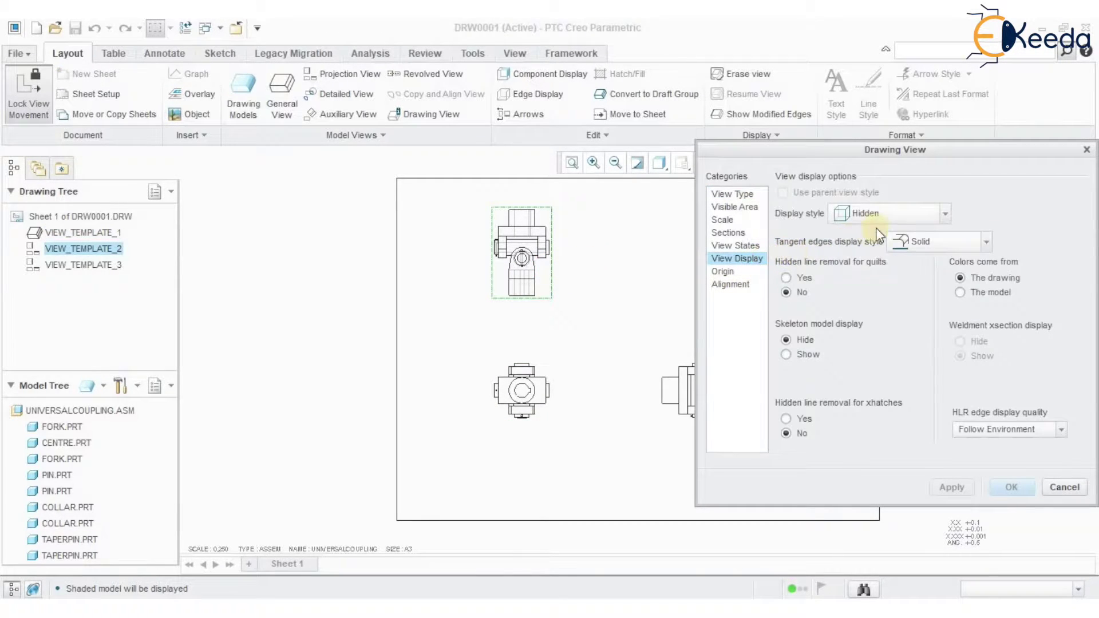
click(923, 211)
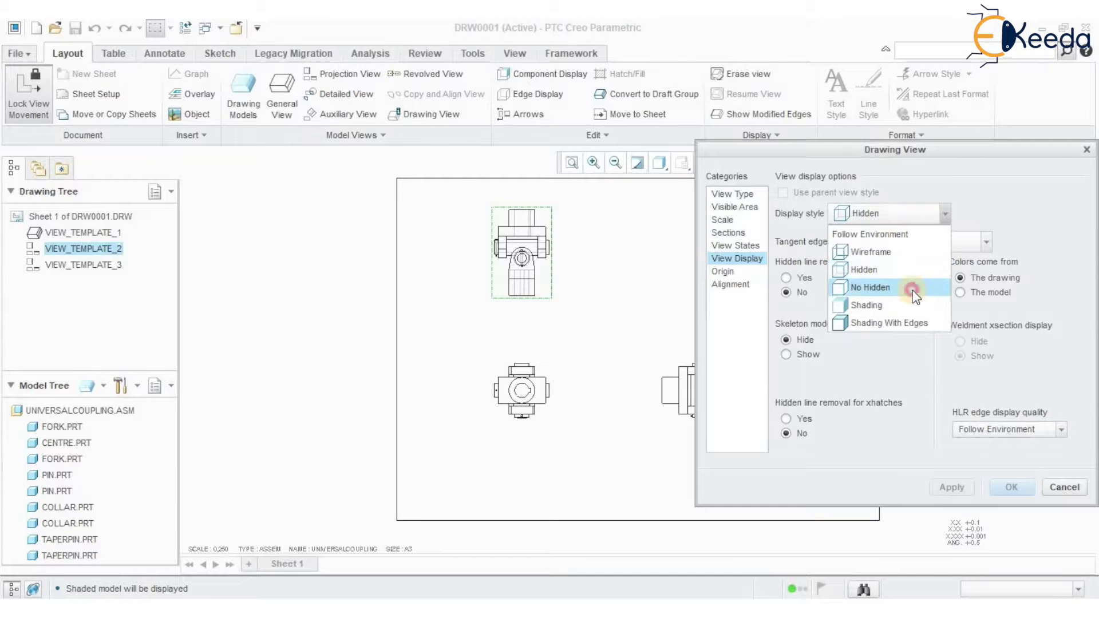
click(909, 286)
click(1003, 487)
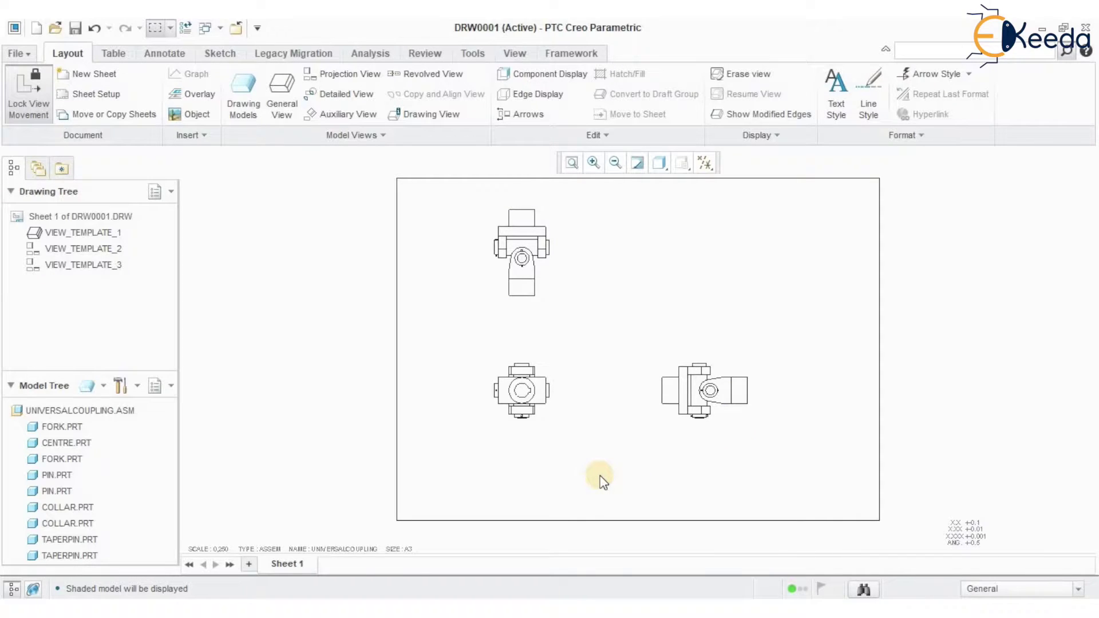
Delete the right-hand side view and pan the sheet to recentre the remaining views
click(665, 368)
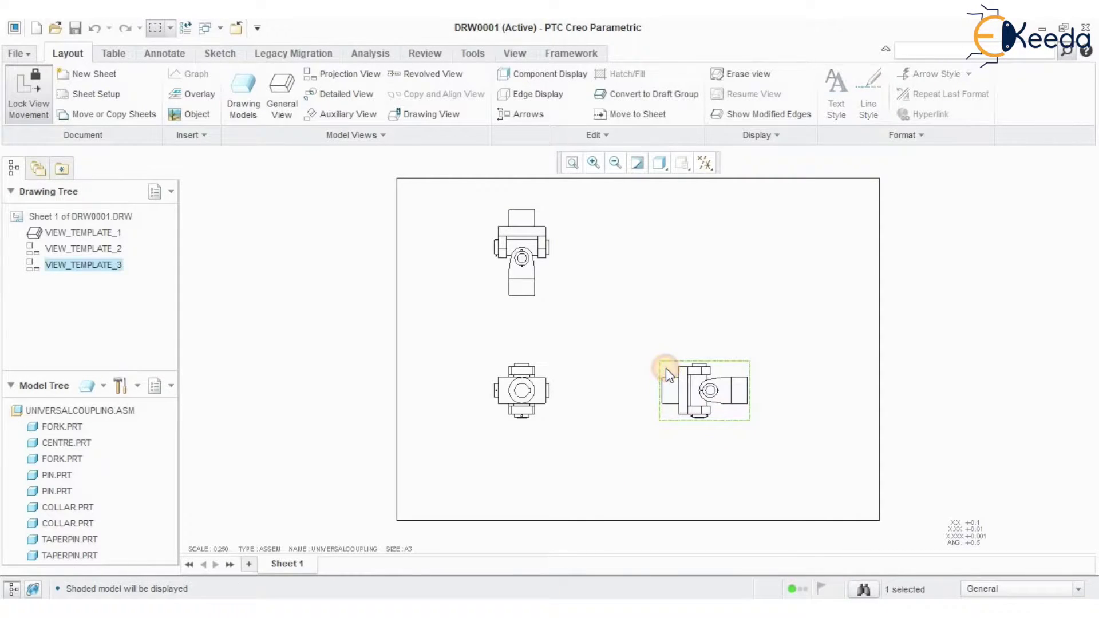
key(Delete)
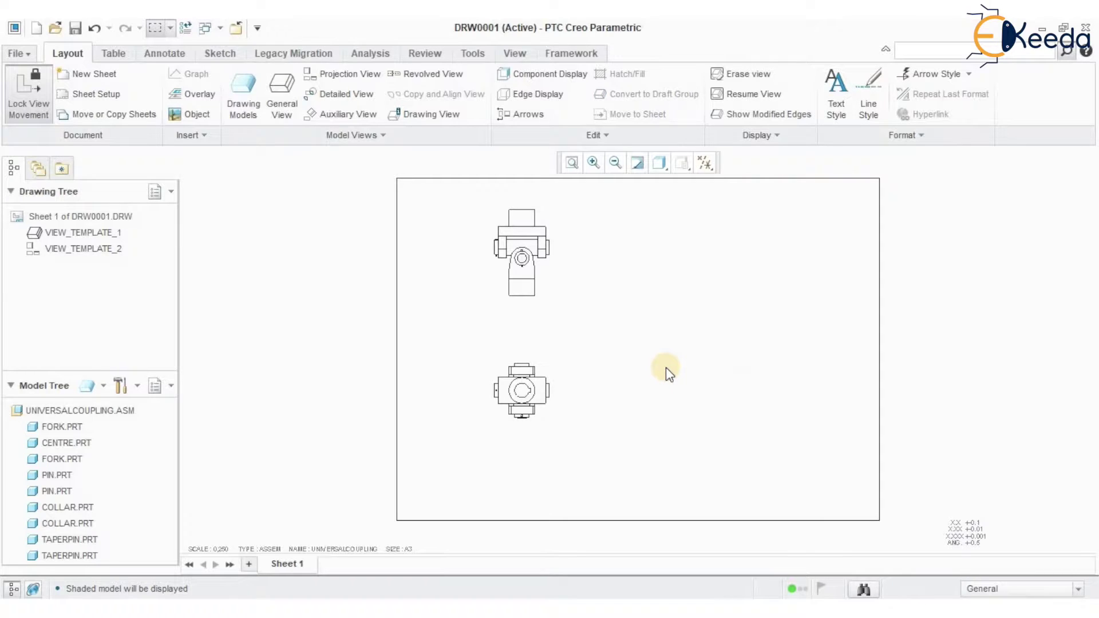
middle_drag(658, 366, 620, 388)
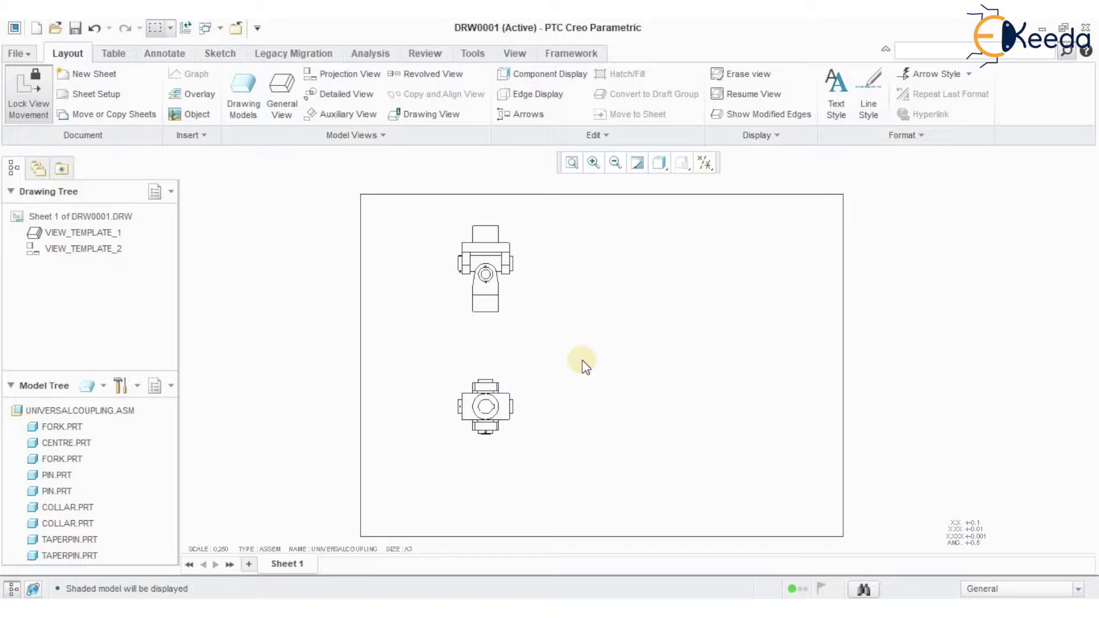
Insert a 3x2 table right of the top view and zoom in on it
click(117, 55)
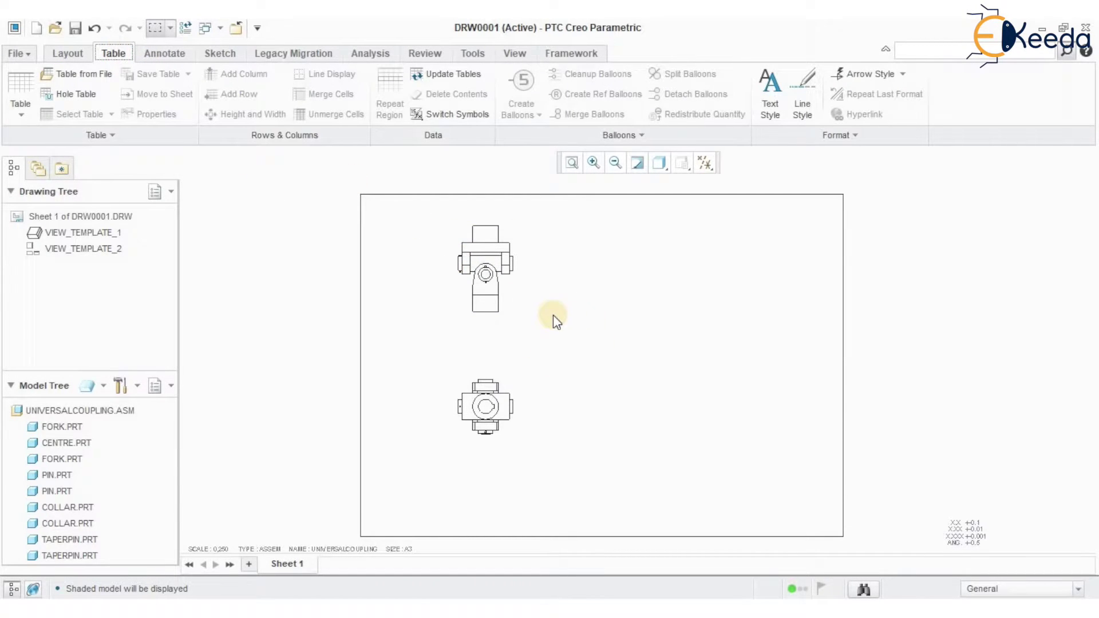
click(22, 115)
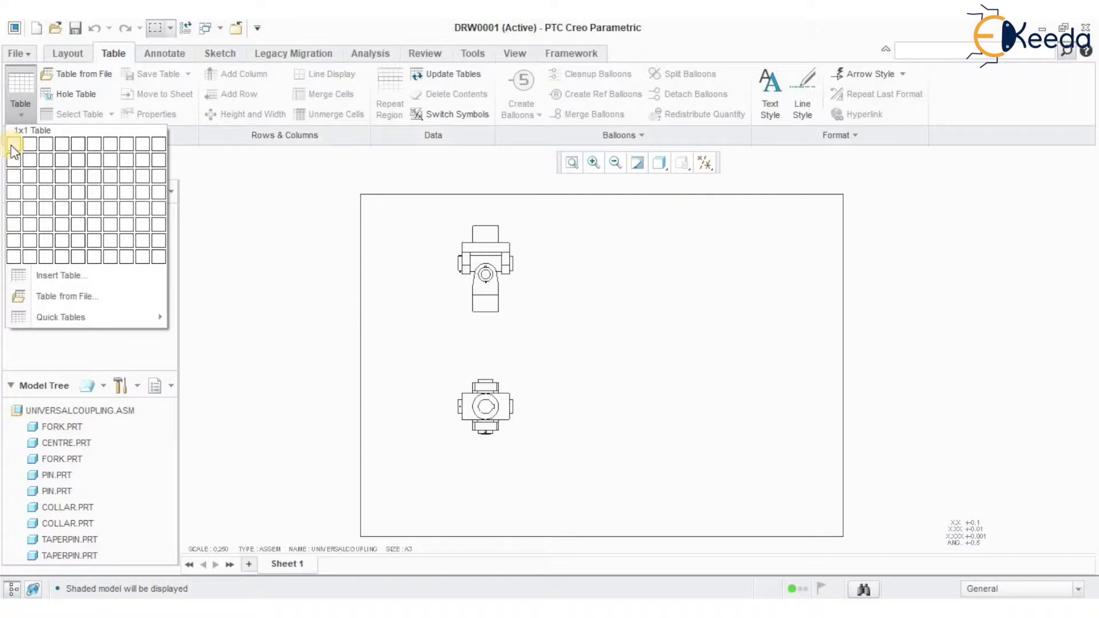
click(47, 167)
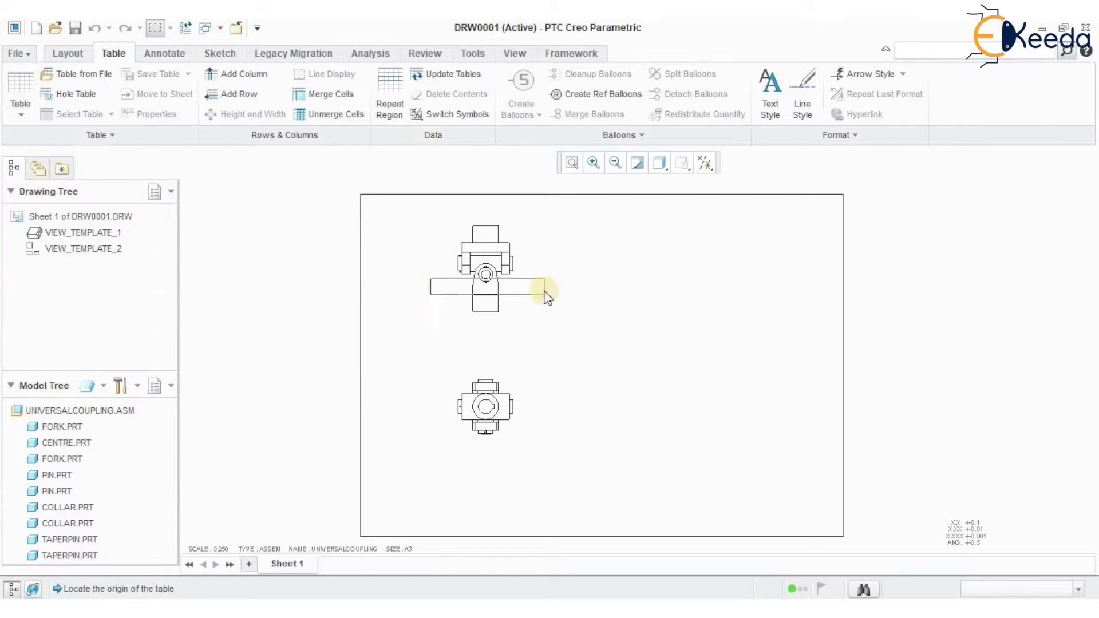
click(636, 262)
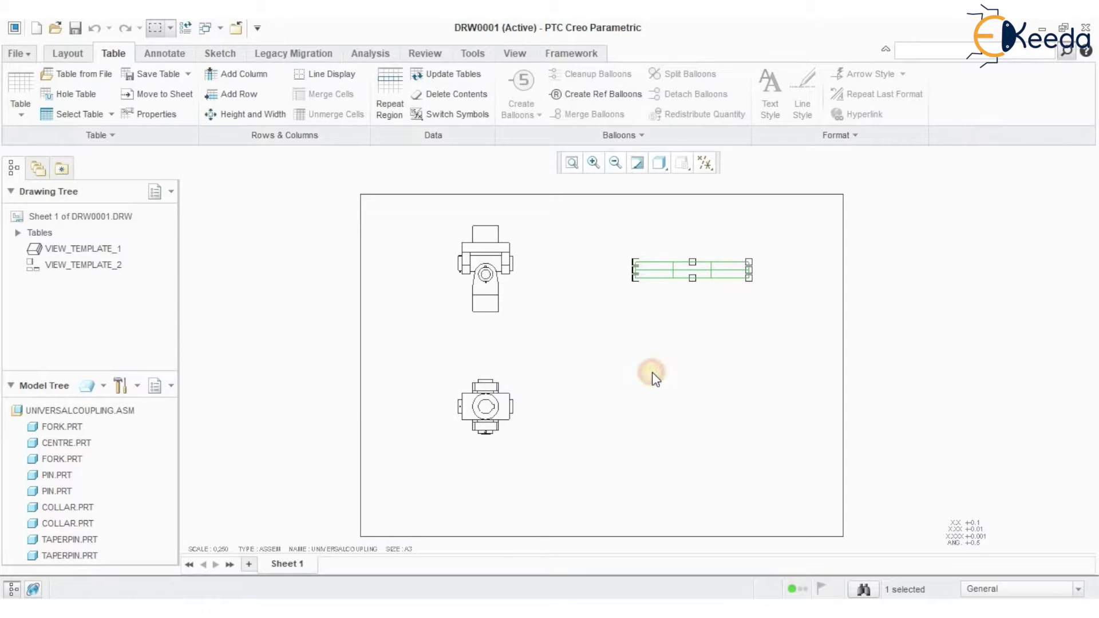
click(656, 369)
mouse_move(683, 304)
ctrl+middle_down()
mouse_move(689, 321)
mouse_move(635, 396)
mouse_move(613, 405)
ctrl+middle_up()
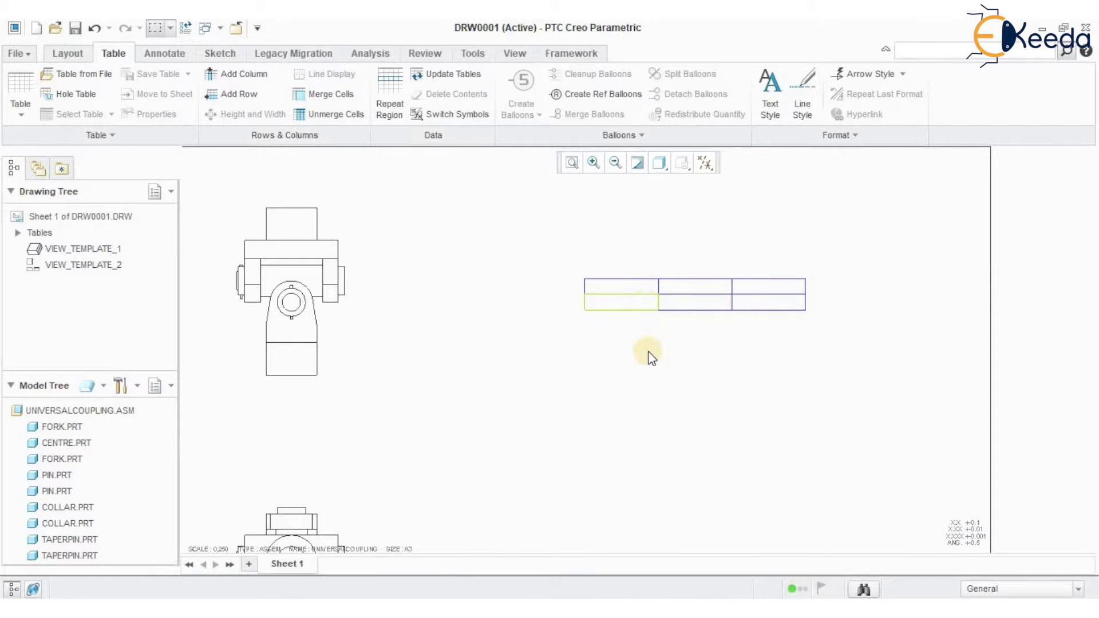
Enter the headers S.no, comp name and qty in the table's top-row cells
click(620, 288)
double_click(620, 289)
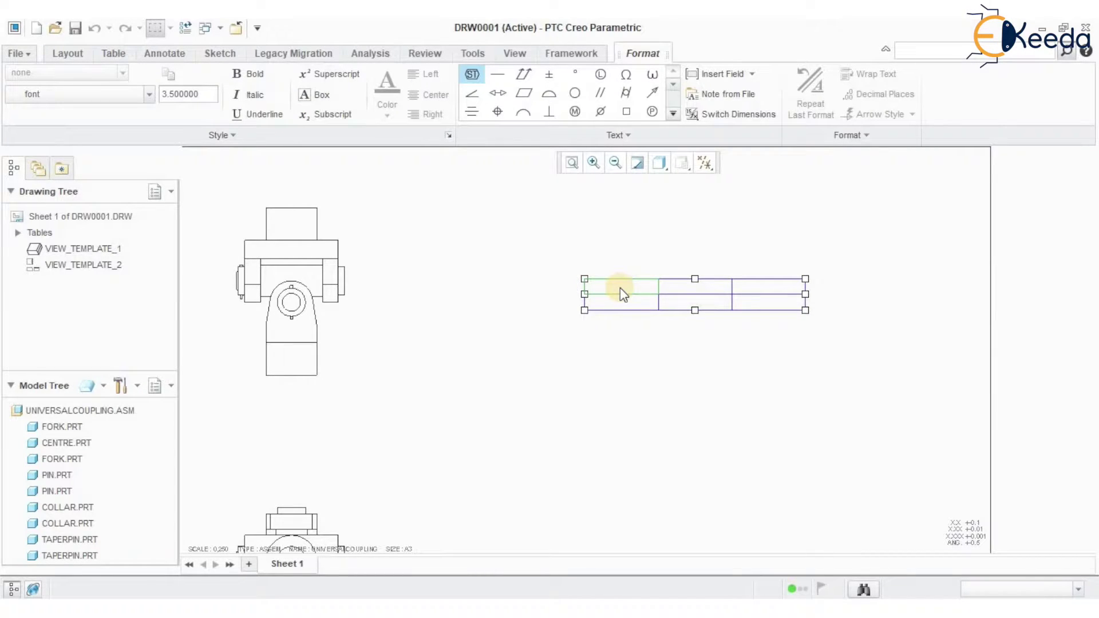
text(S.no)
click(699, 285)
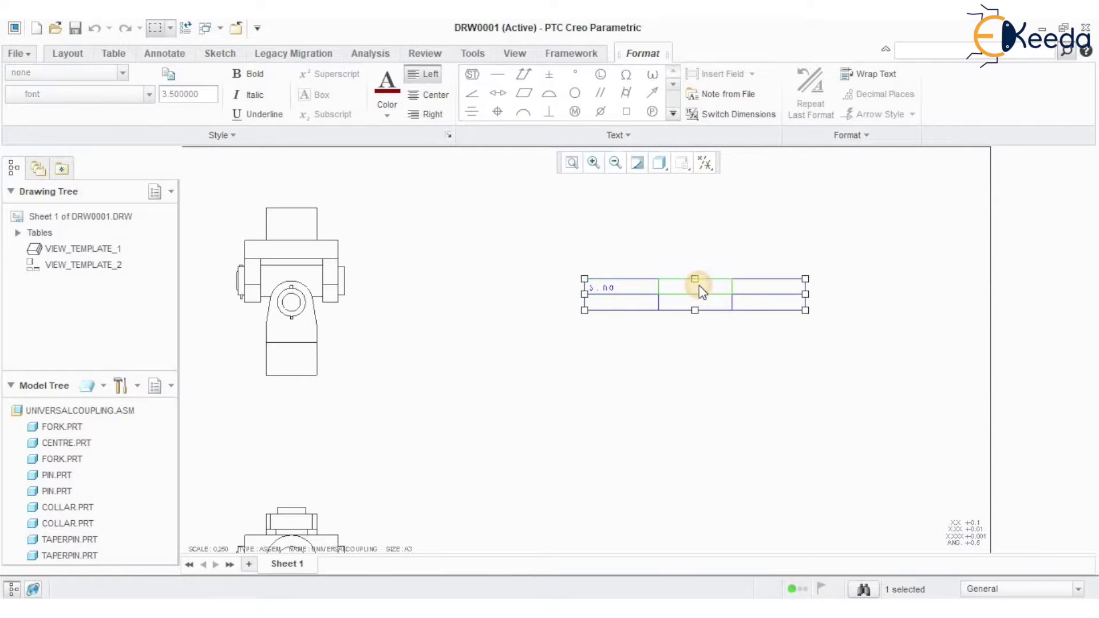
double_click(699, 285)
text(com)
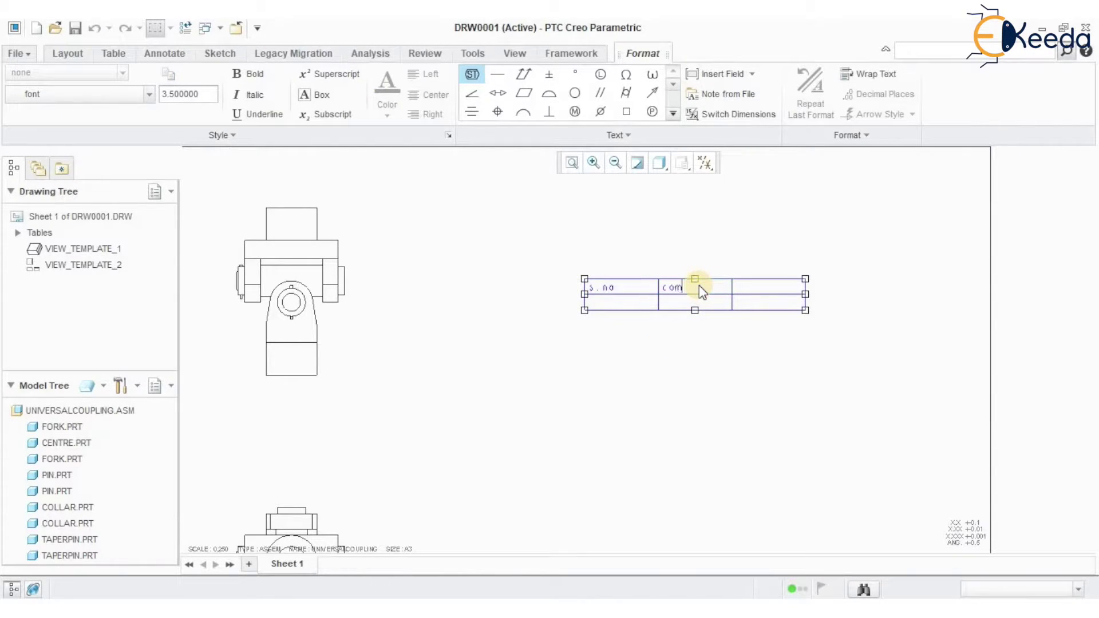
text(p name)
click(757, 288)
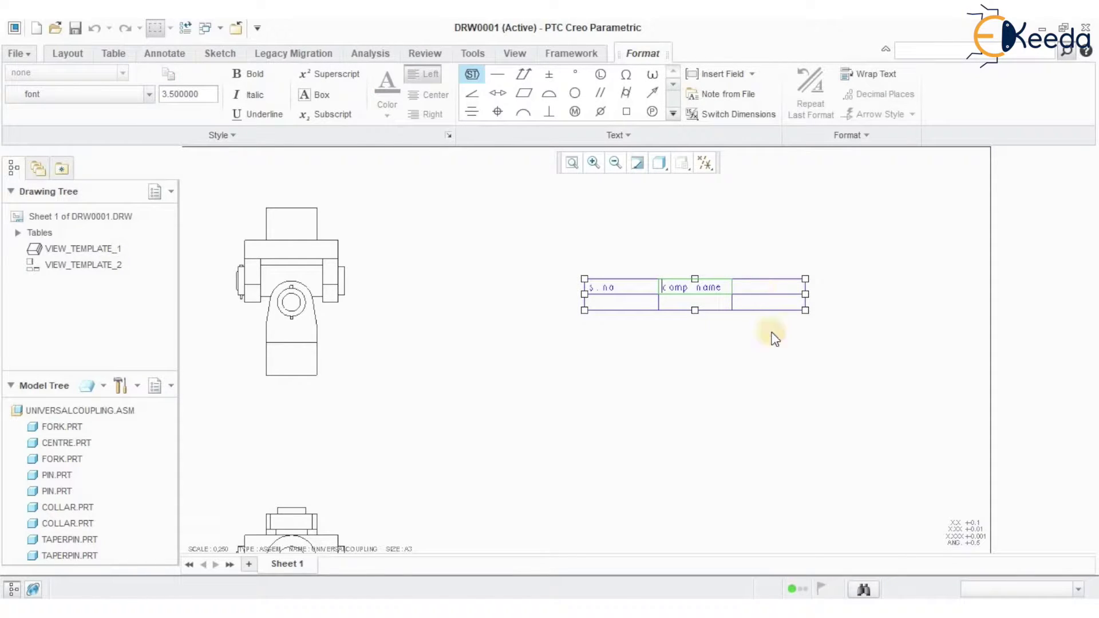
double_click(764, 284)
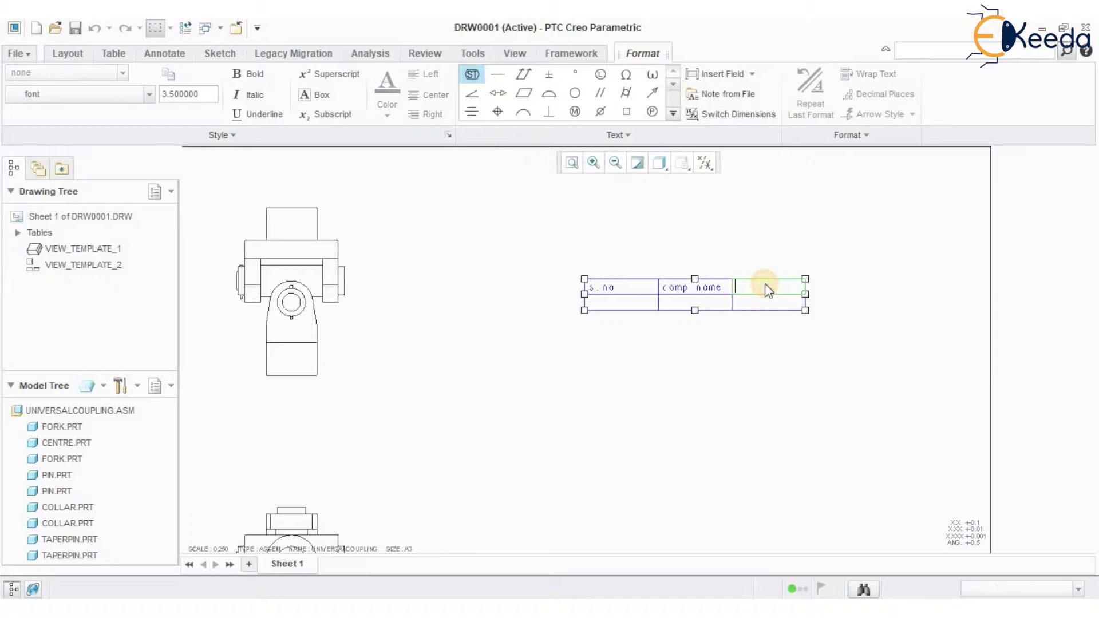
text(qty)
click(740, 382)
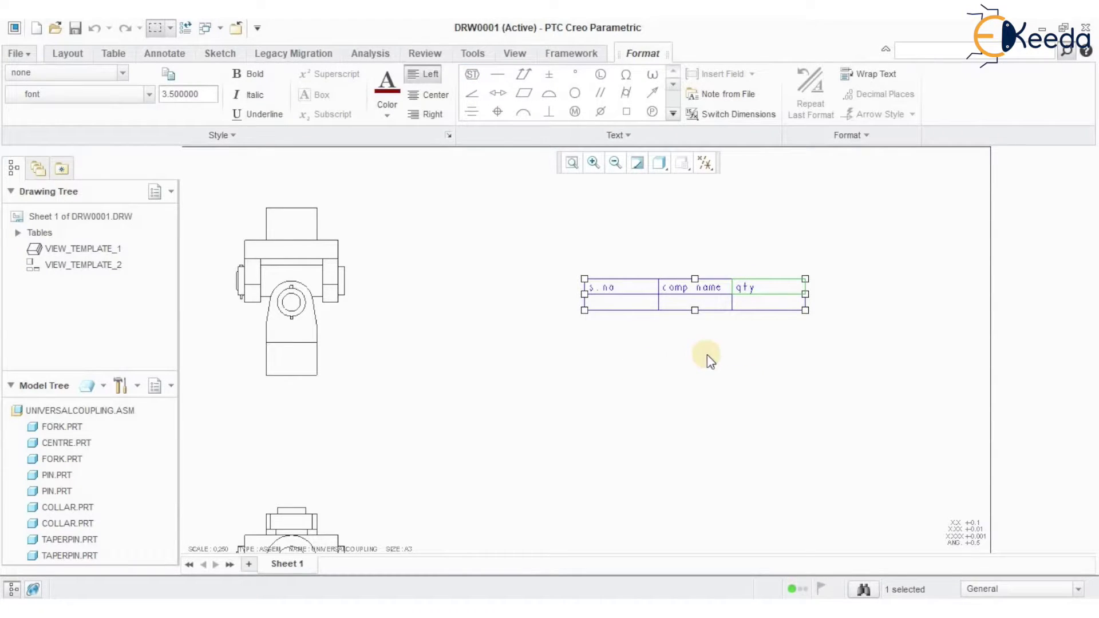
scroll(705, 354, up, 3)
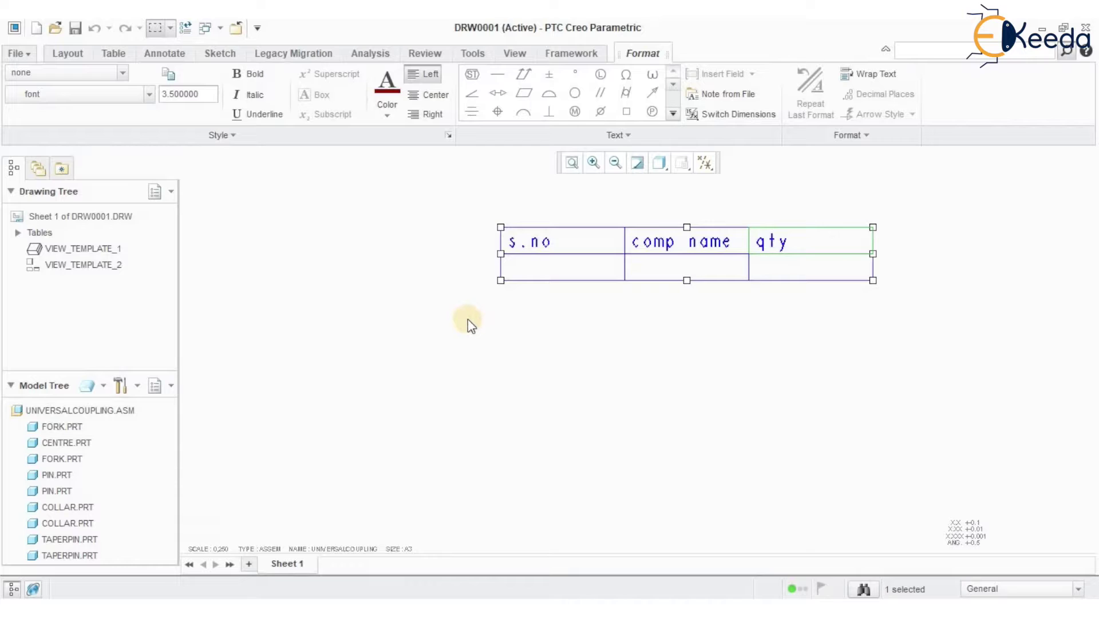
scroll(583, 366, down, 3)
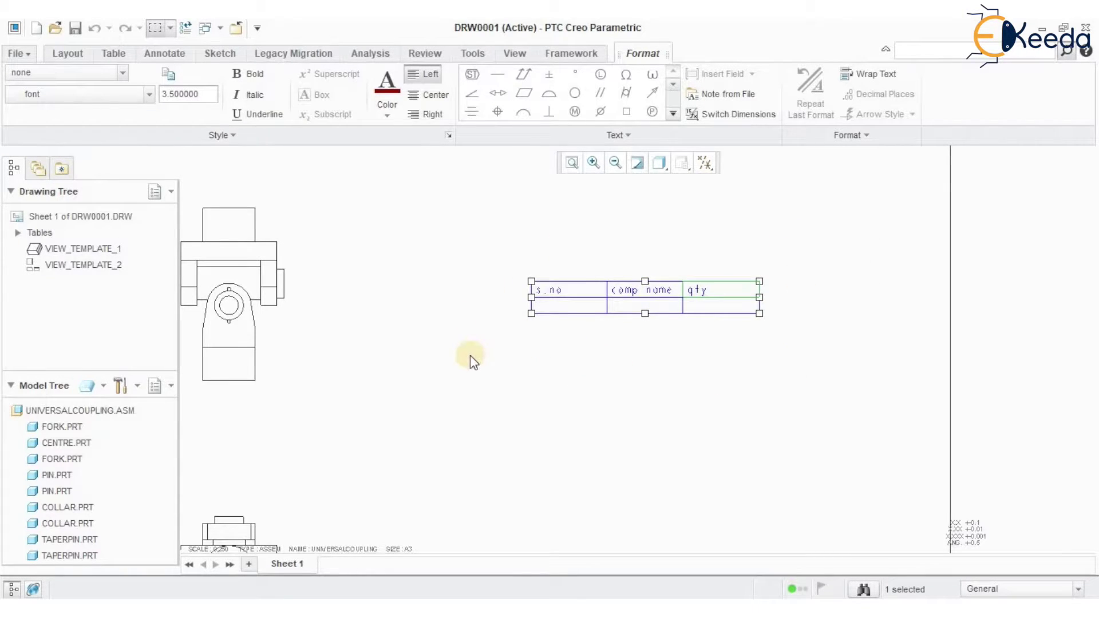
Add a simple repeat region over the second row, from the s.no cell to the qty cell
click(118, 53)
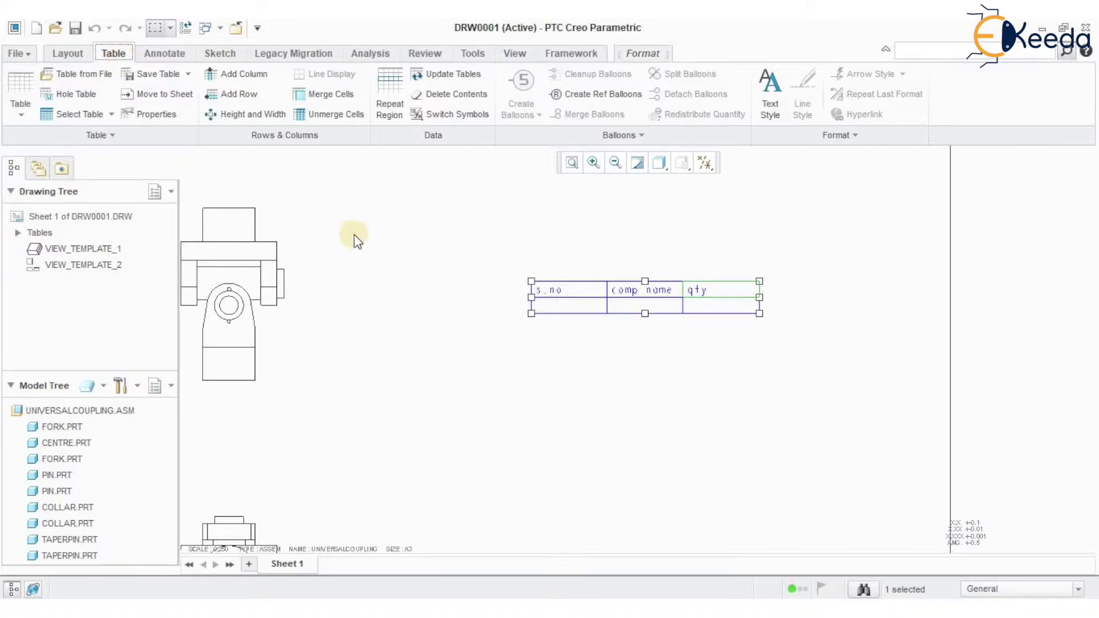
click(441, 177)
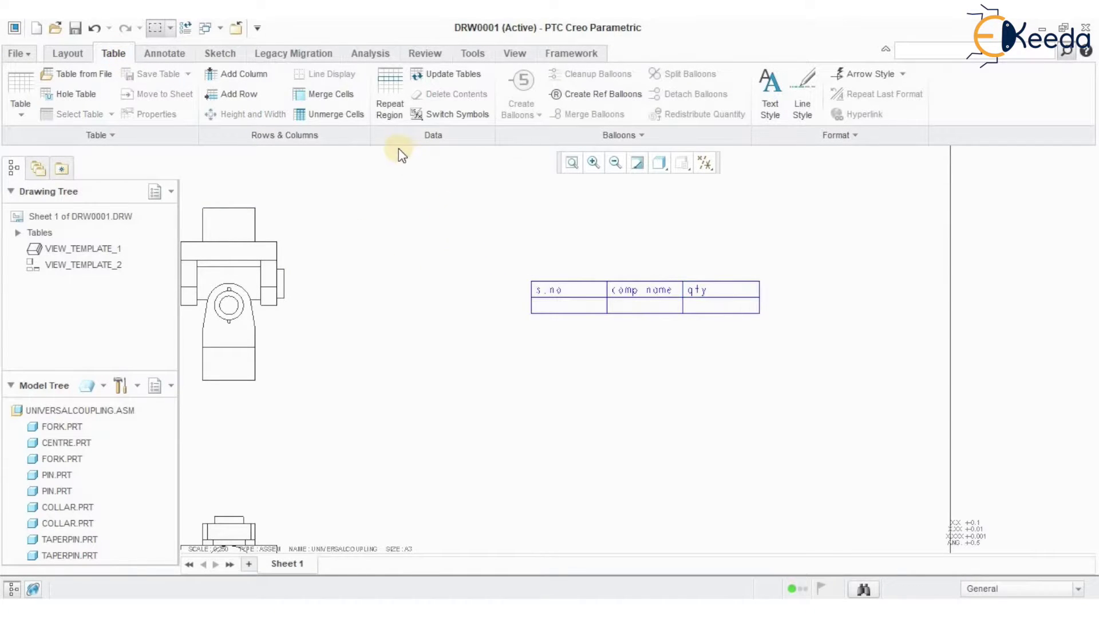
click(382, 112)
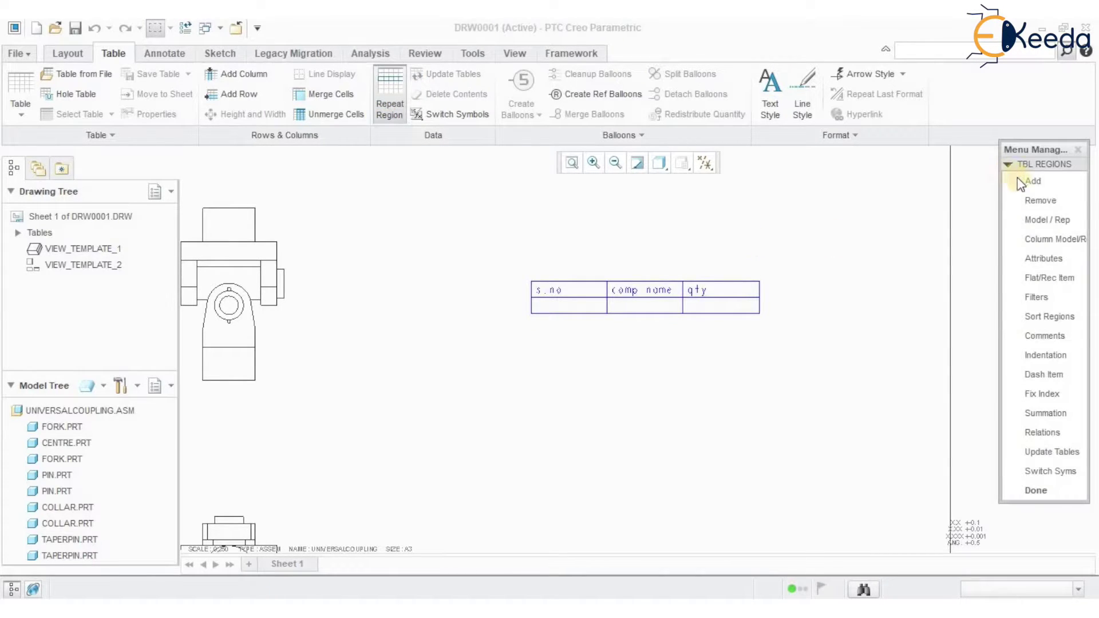
click(1029, 186)
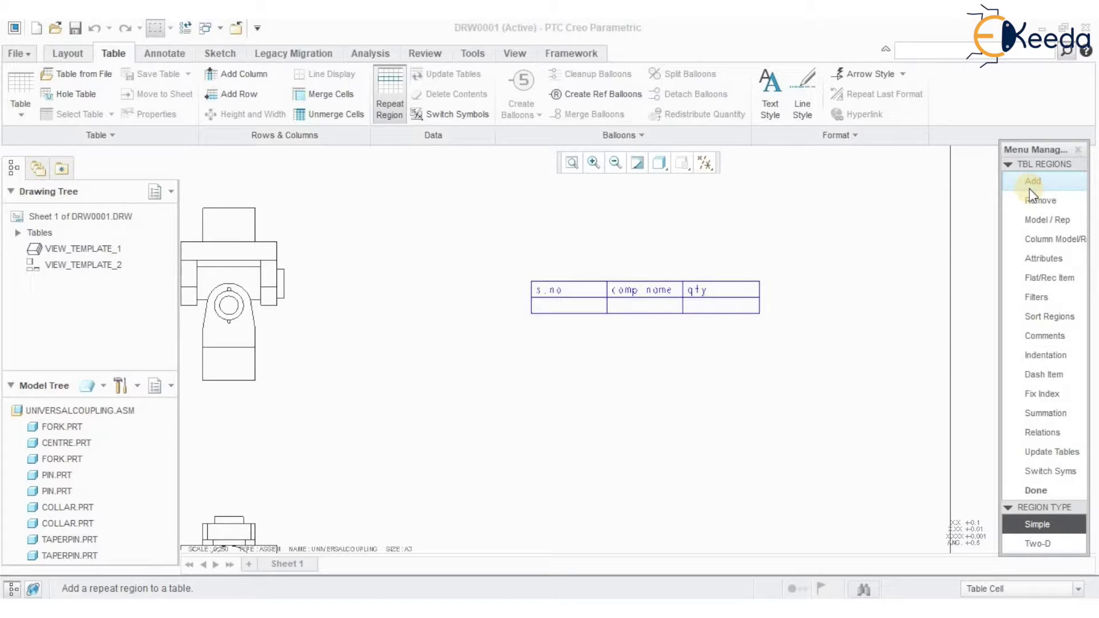
click(572, 304)
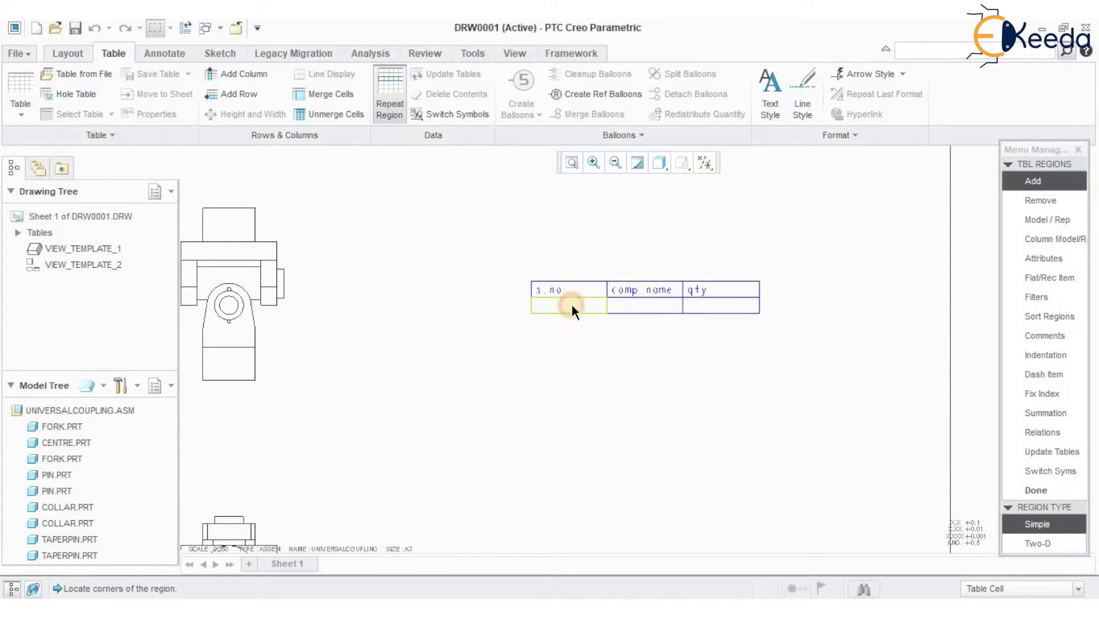
click(708, 306)
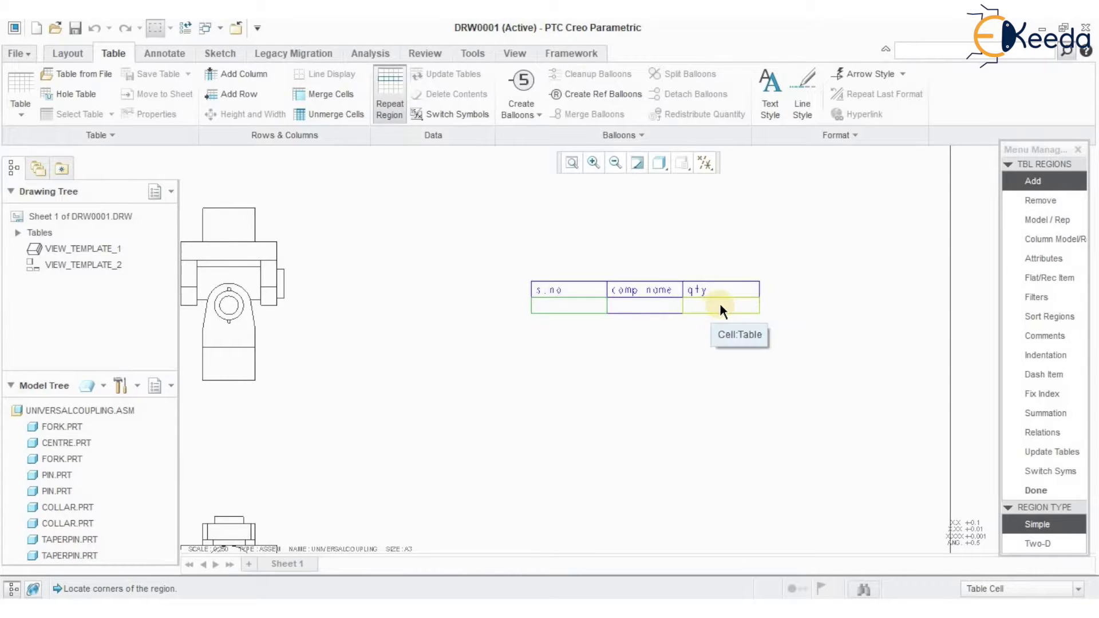
click(720, 306)
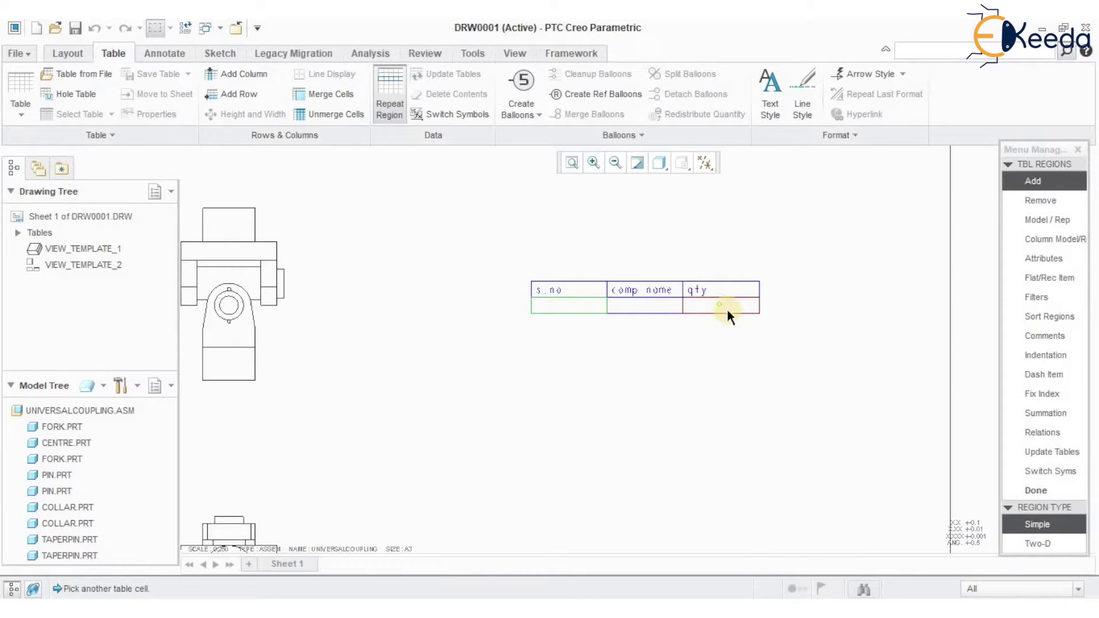
click(1041, 488)
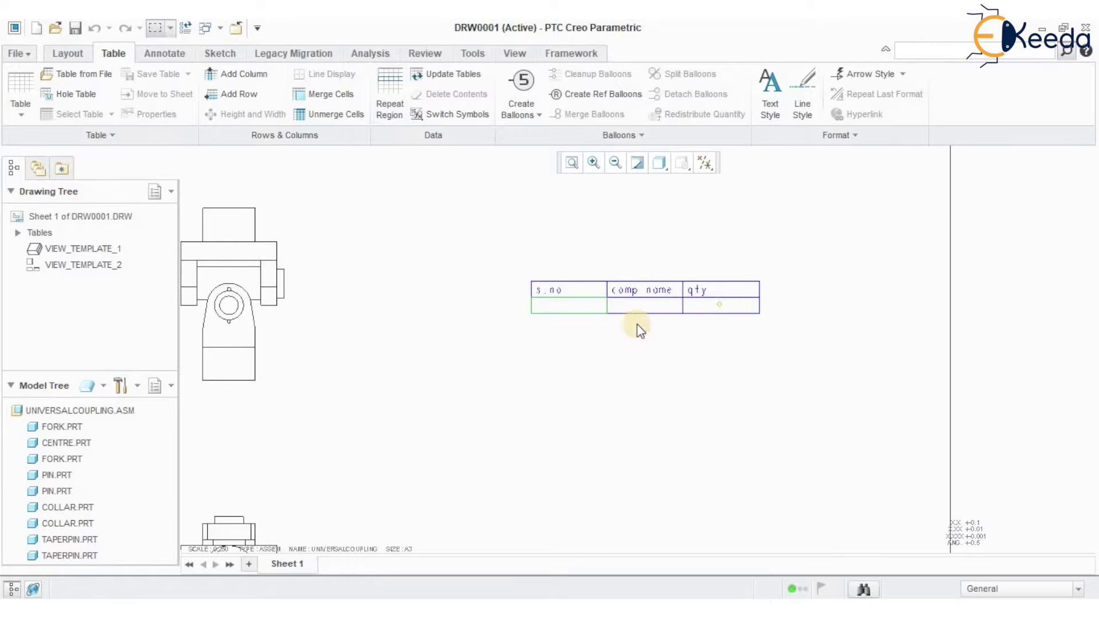
click(620, 365)
click(626, 421)
click(581, 307)
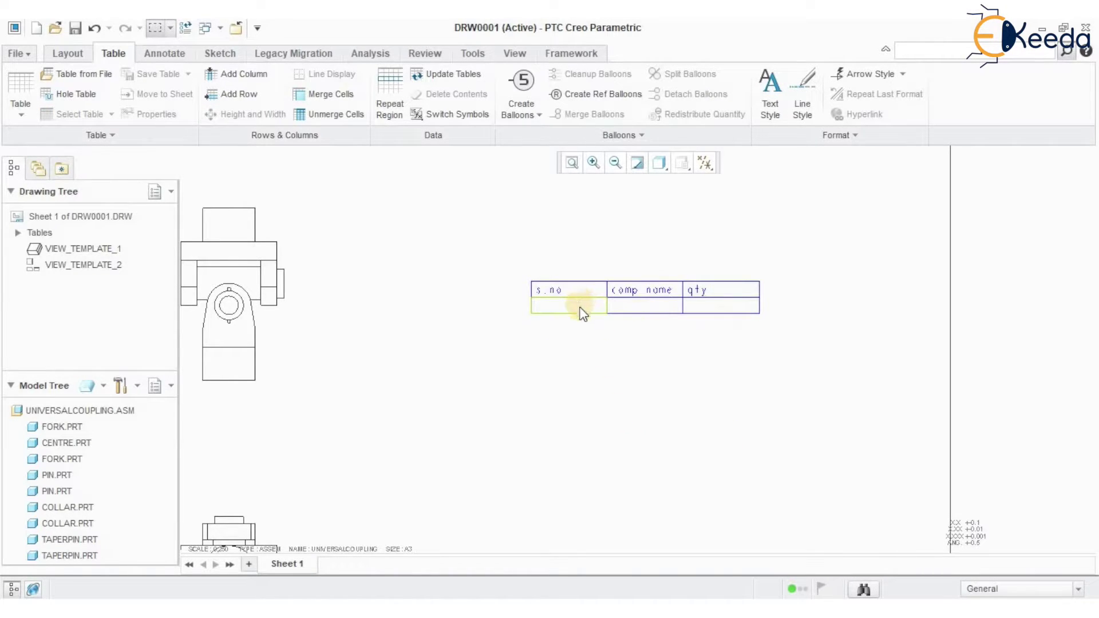
click(579, 309)
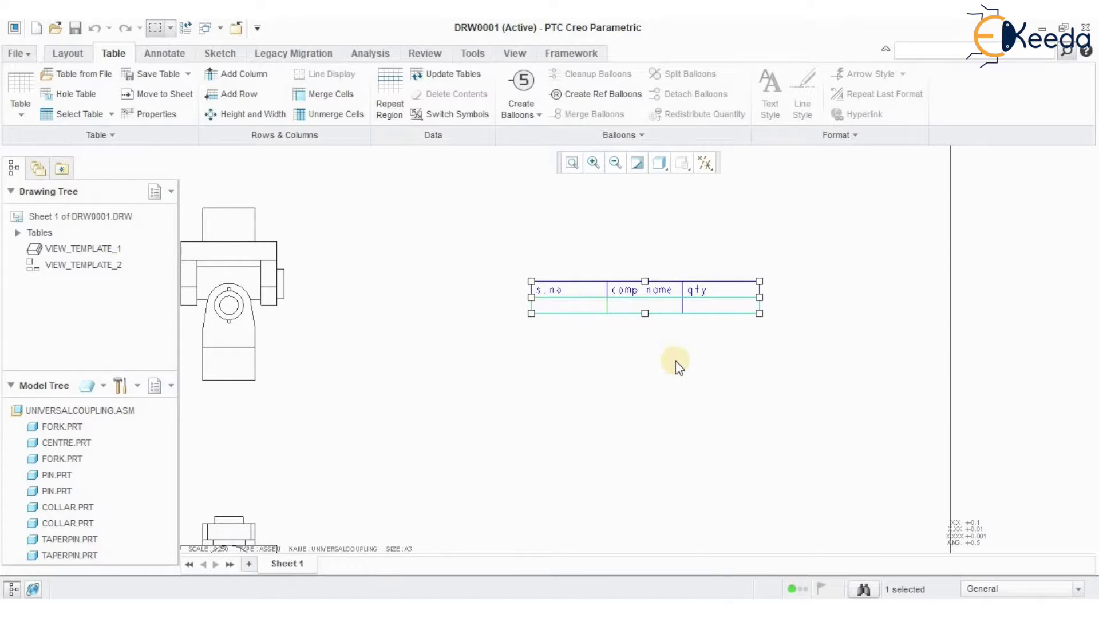
Put the rpt.index report symbol in the s.no repeat-region cell
click(644, 359)
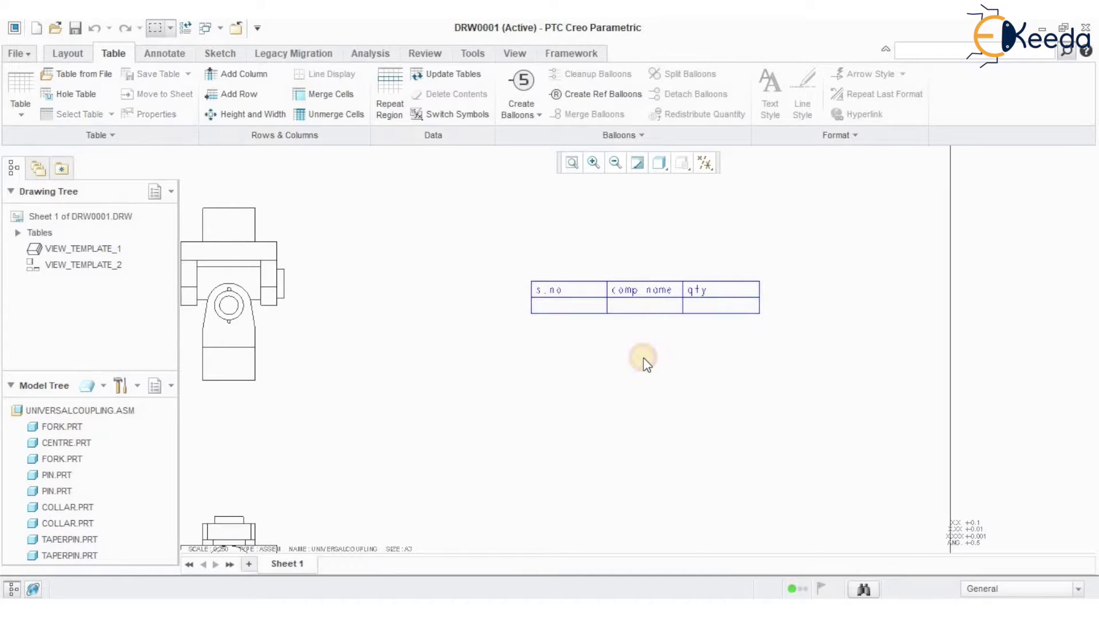
double_click(555, 307)
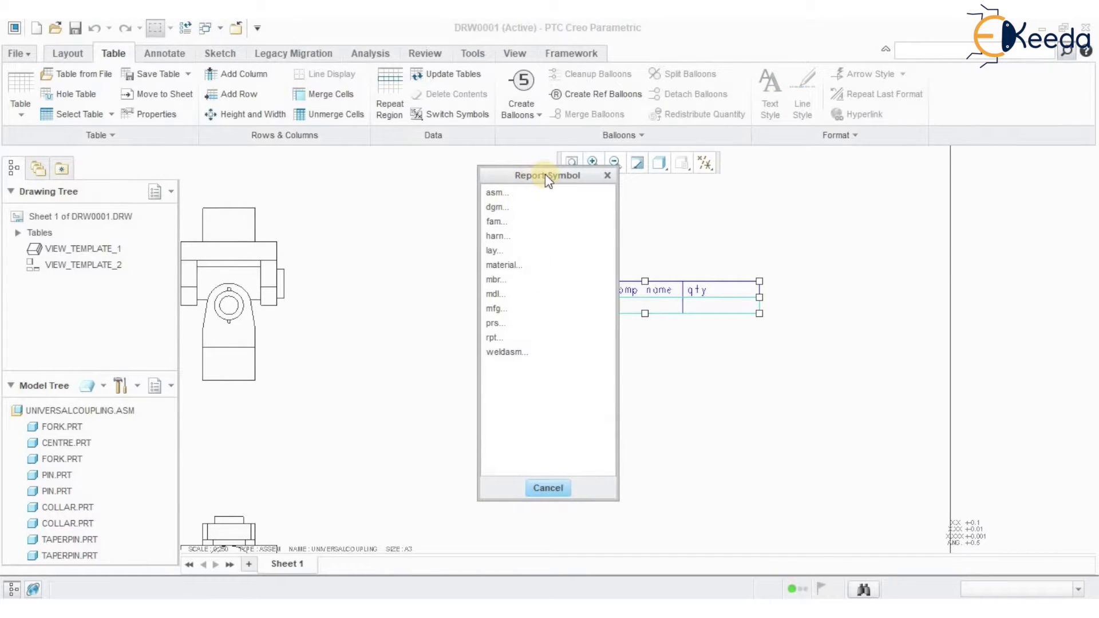
drag(545, 174, 392, 150)
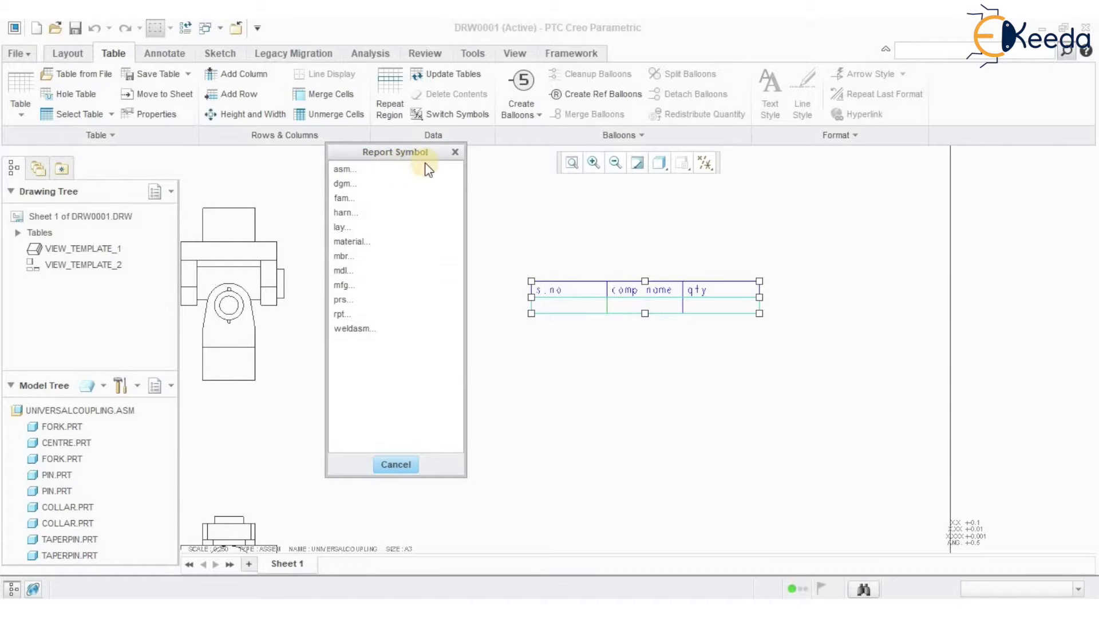
click(341, 314)
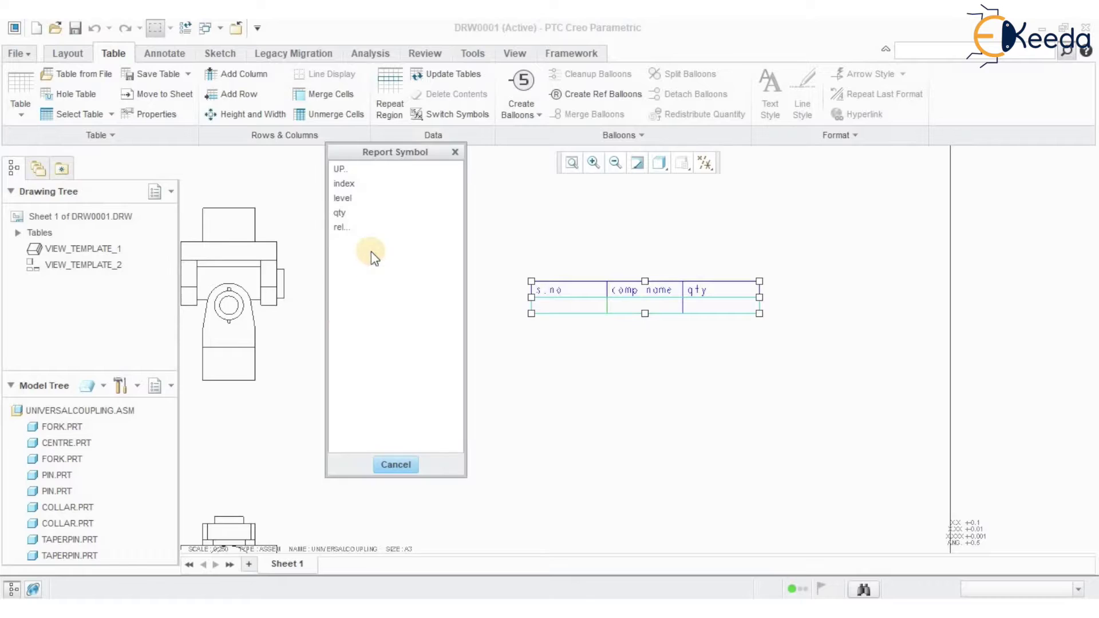
click(344, 183)
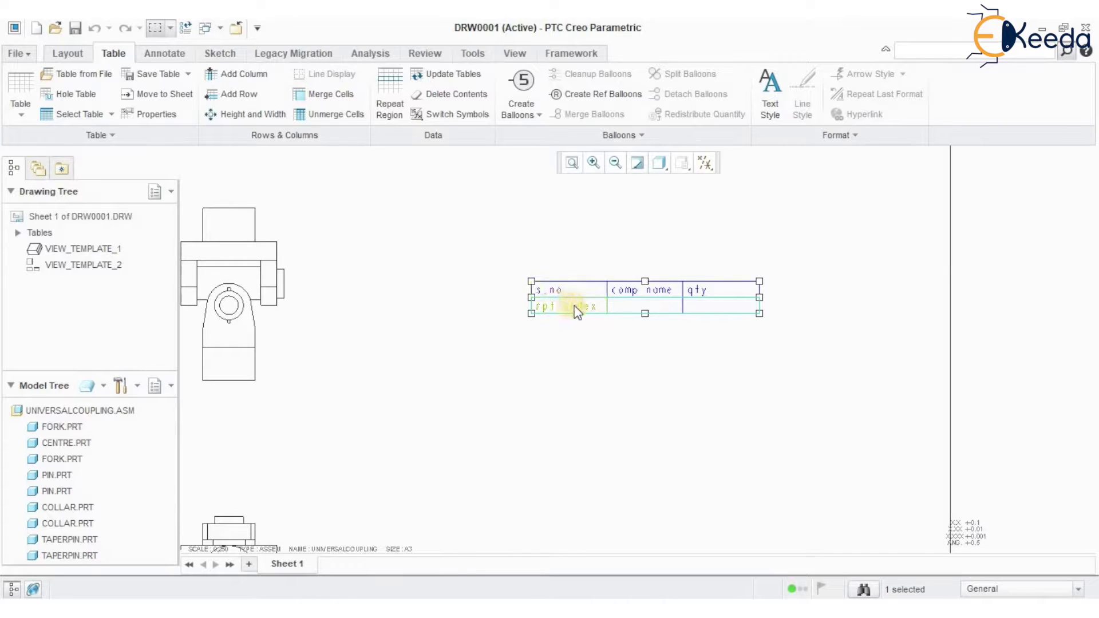
Put the asm.mbr.name report symbol in the comp name cell
double_click(666, 309)
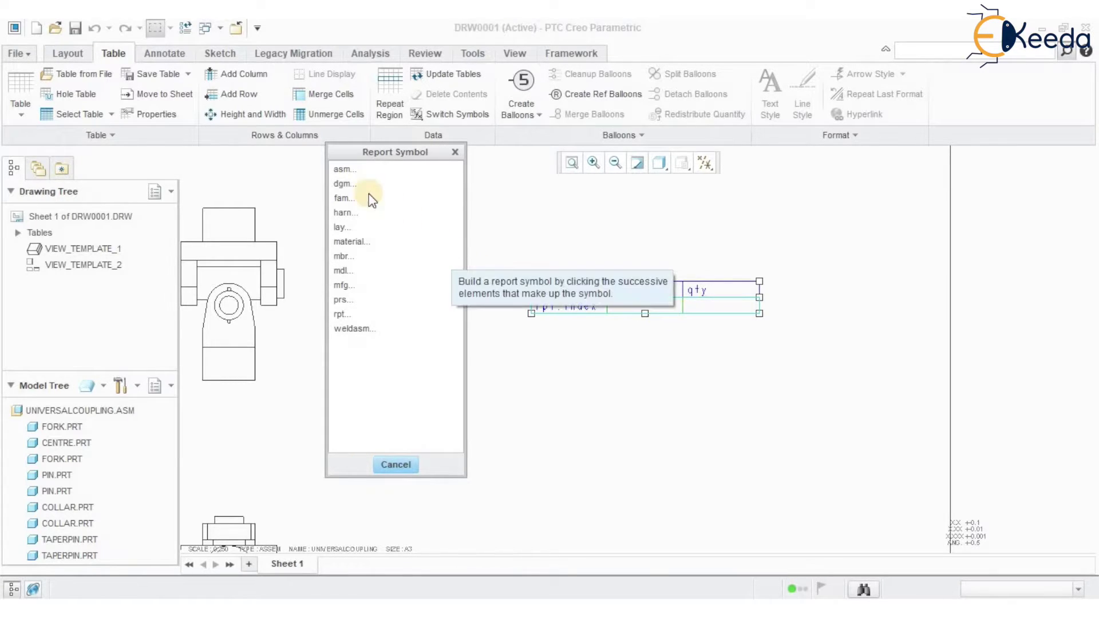
click(351, 169)
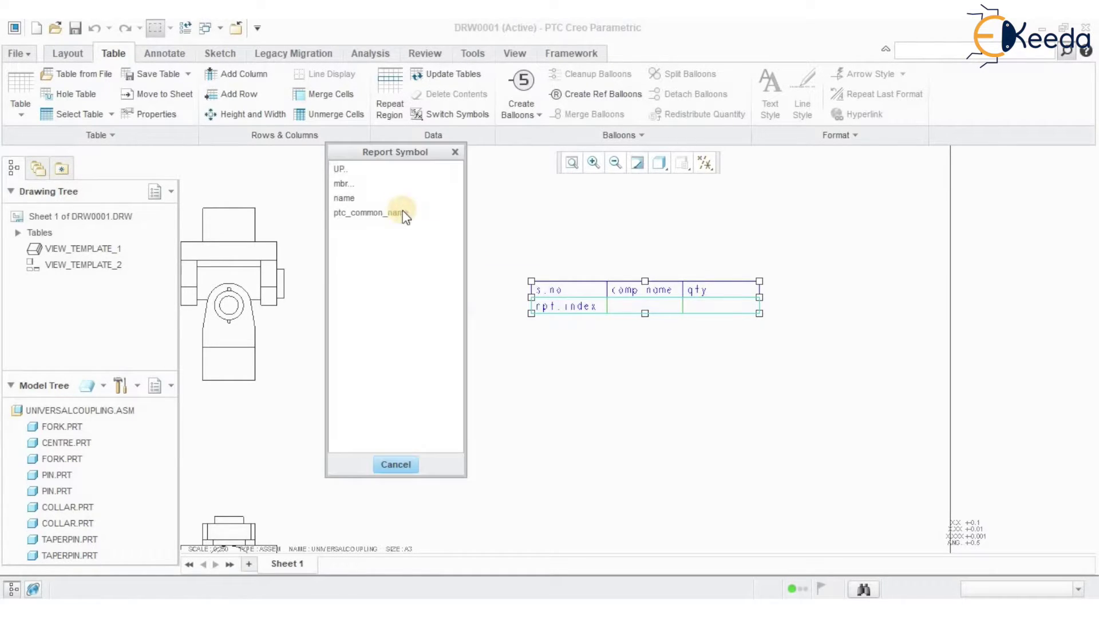
click(338, 186)
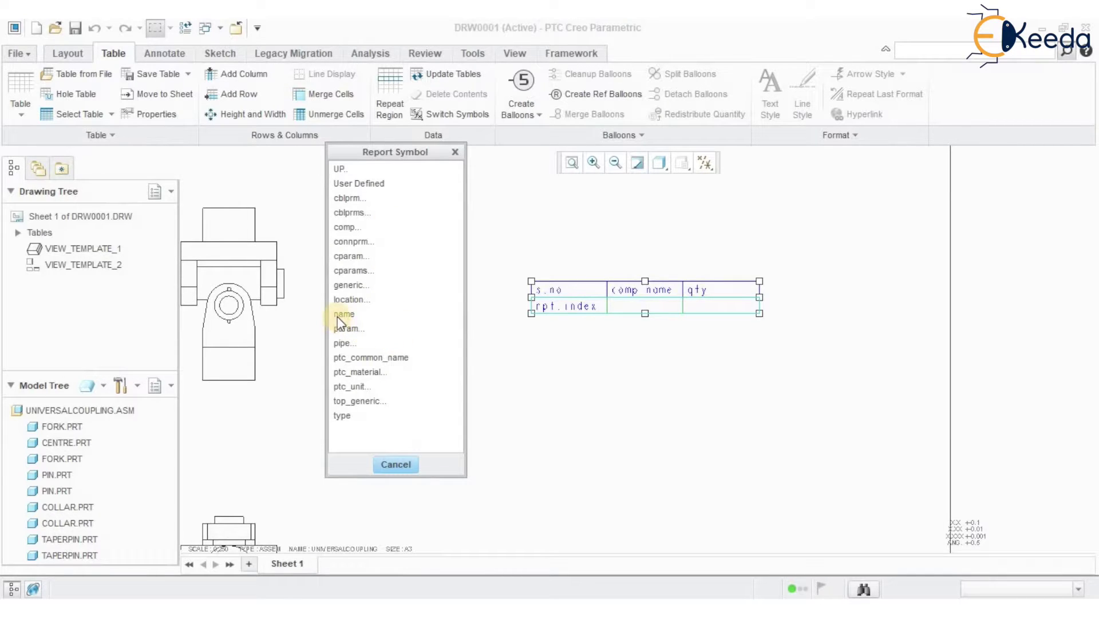
click(338, 316)
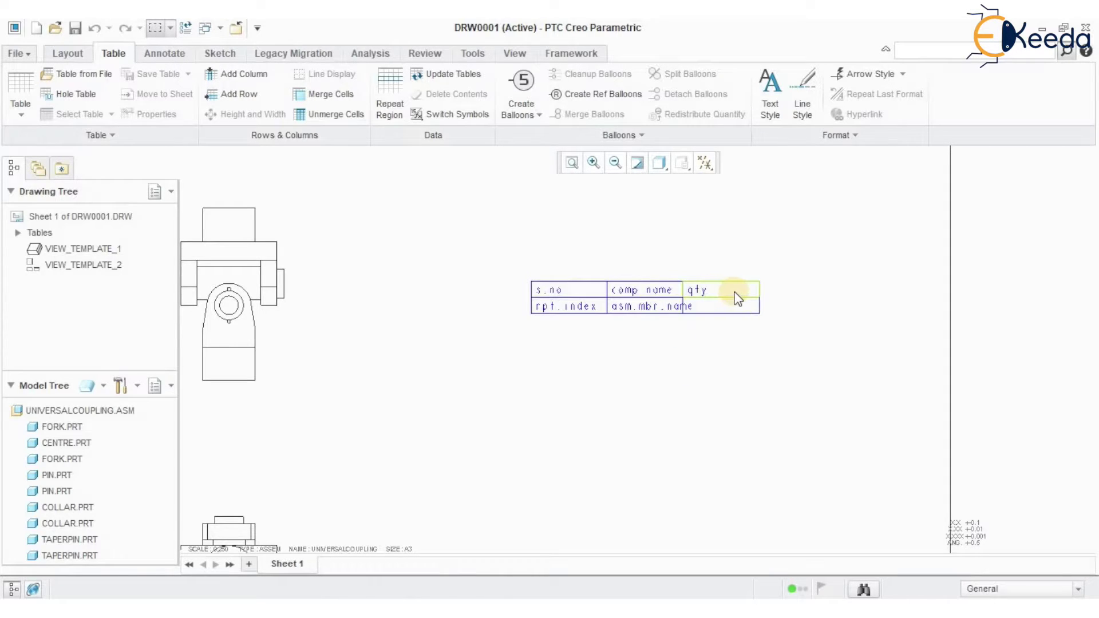
Put the rpt.qty report symbol in the qty cell
double_click(738, 307)
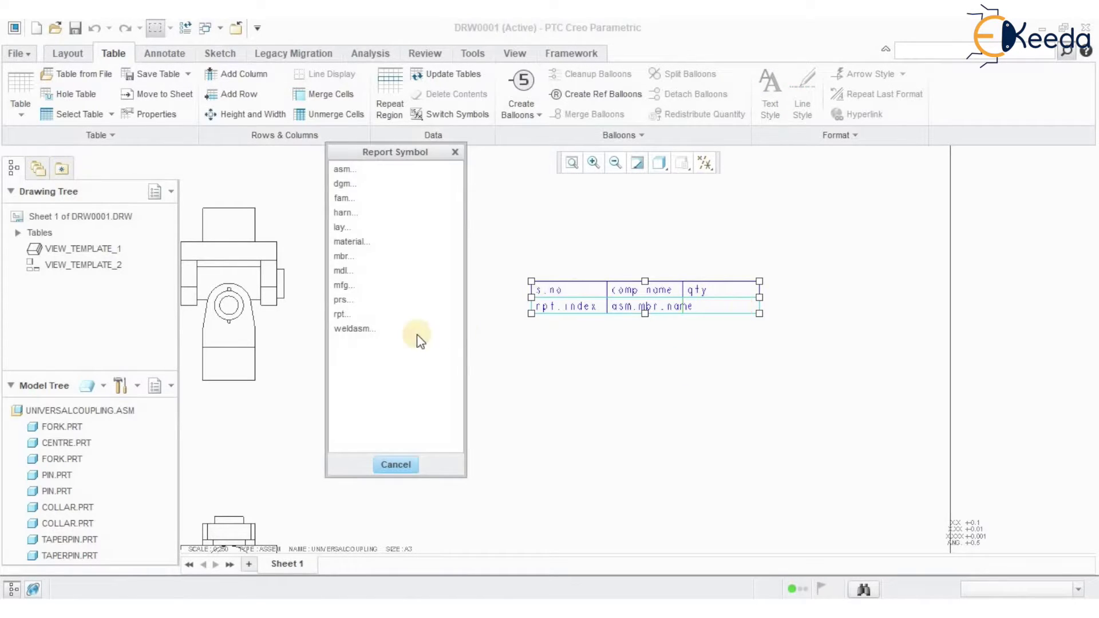
click(342, 314)
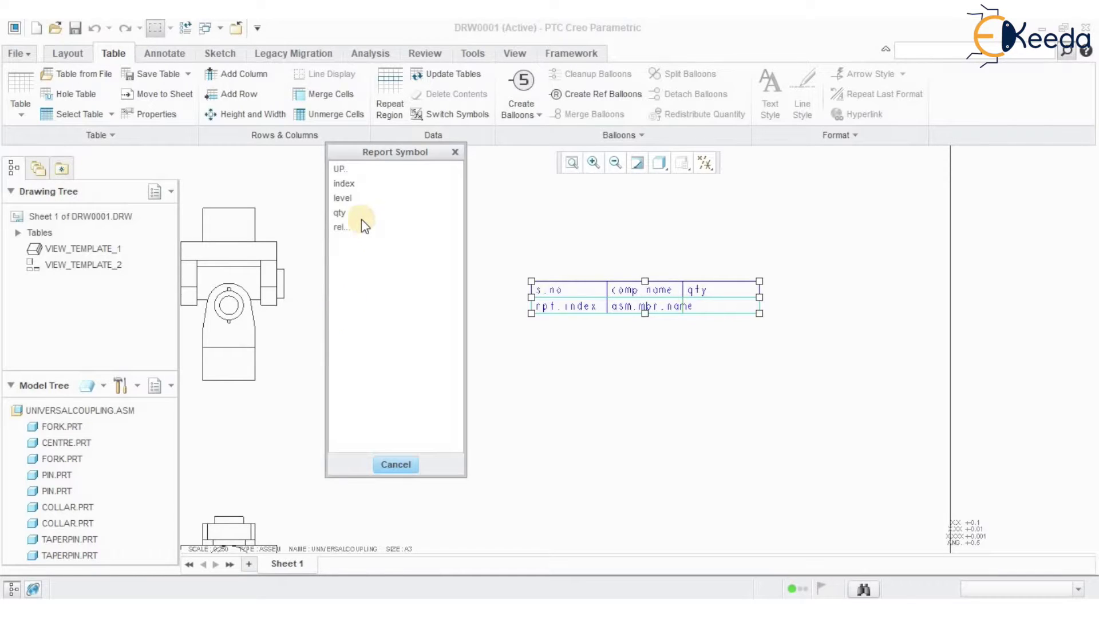
click(343, 213)
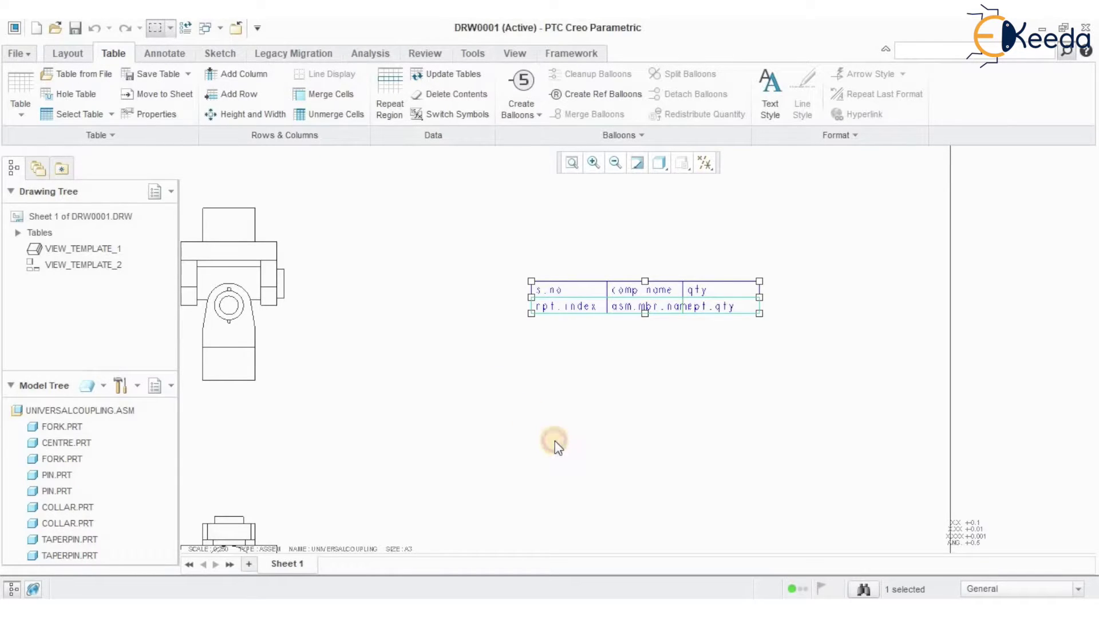
click(550, 439)
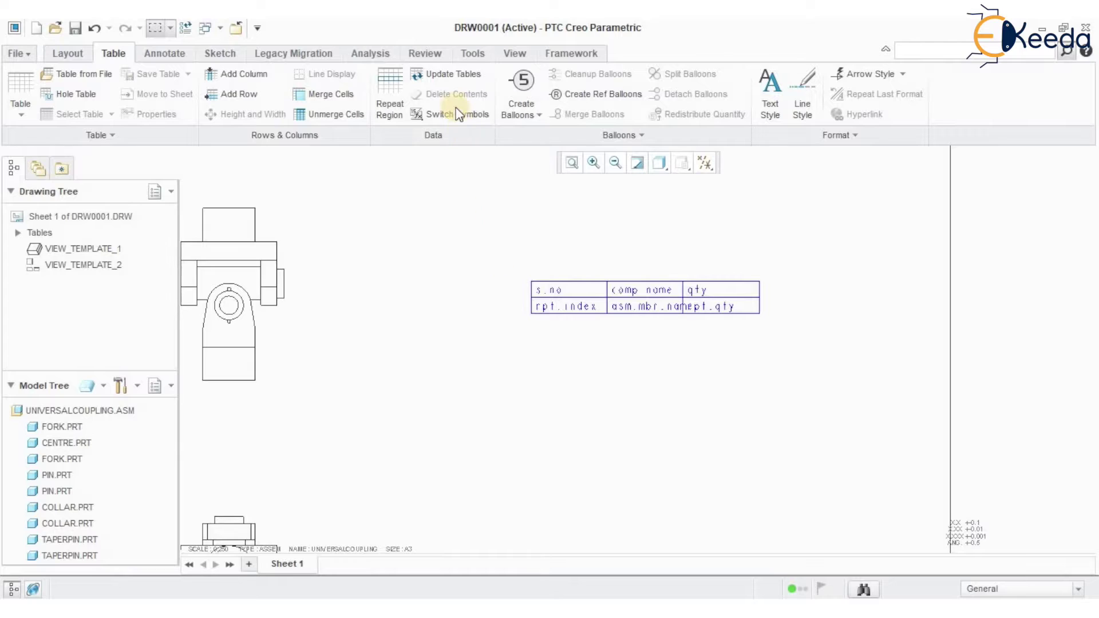
Update the tables so nine numbered part rows, FORK through TAPERPIN, appear, then pan to view them
click(448, 75)
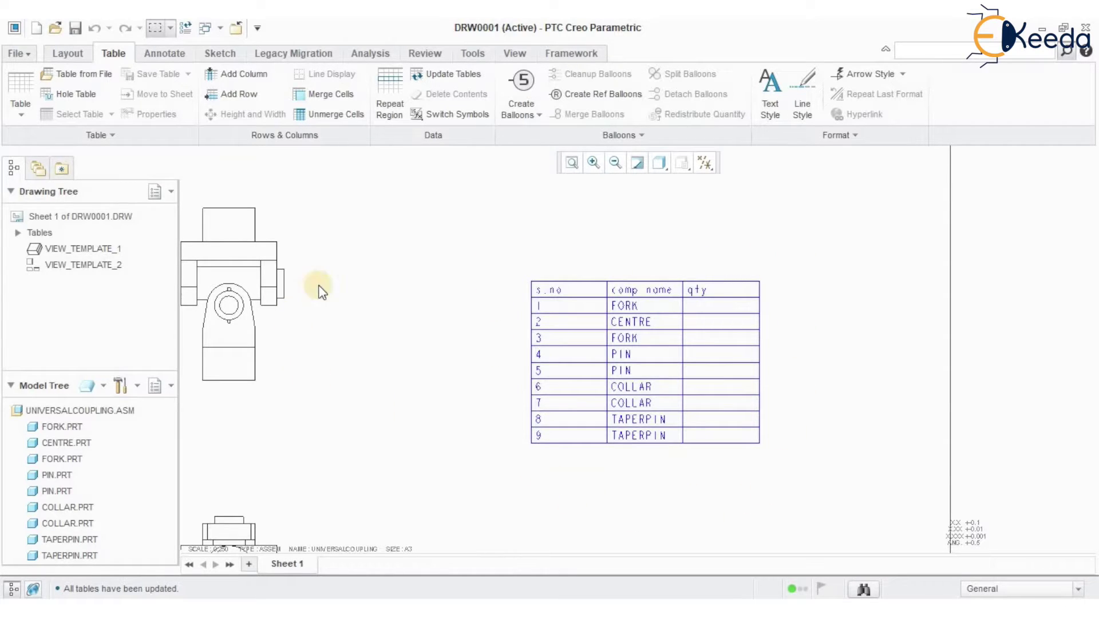
middle_drag(440, 418, 495, 362)
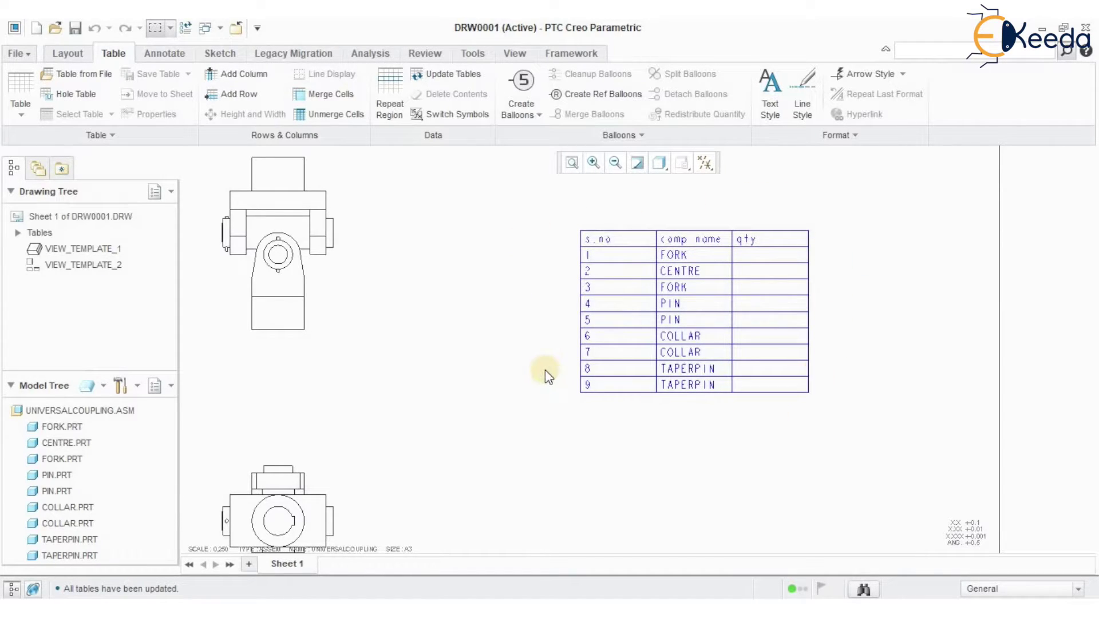
Set the repeat region's attributes to No Duplicates, leaving five rows: CENTRE 1, COLLAR/FORK/PIN/TAPERPIN 2
click(389, 117)
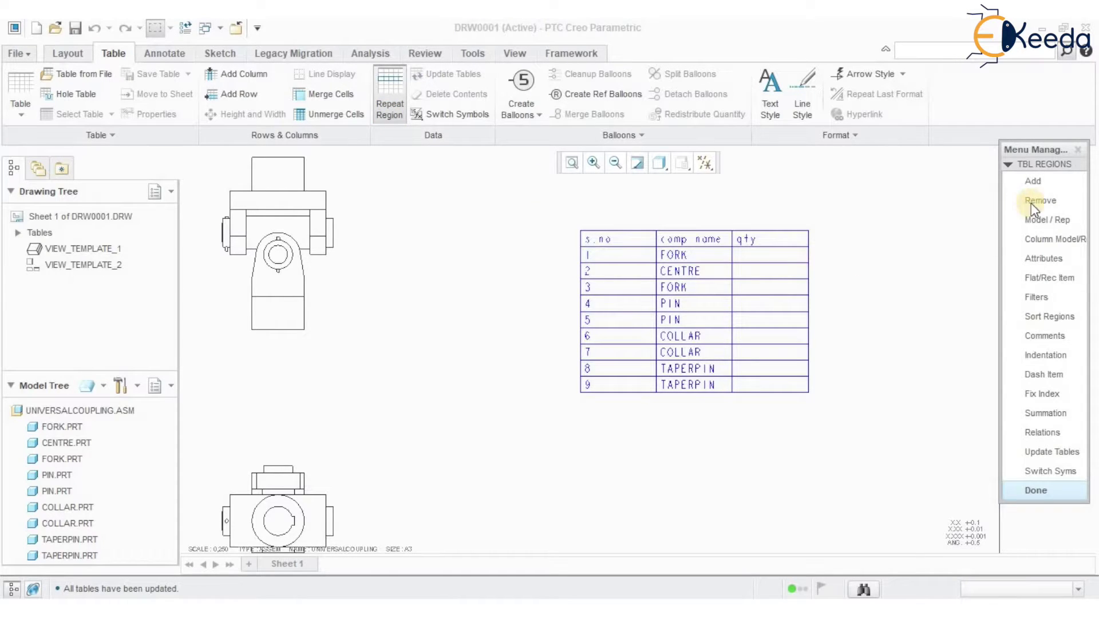
click(1031, 203)
click(1042, 258)
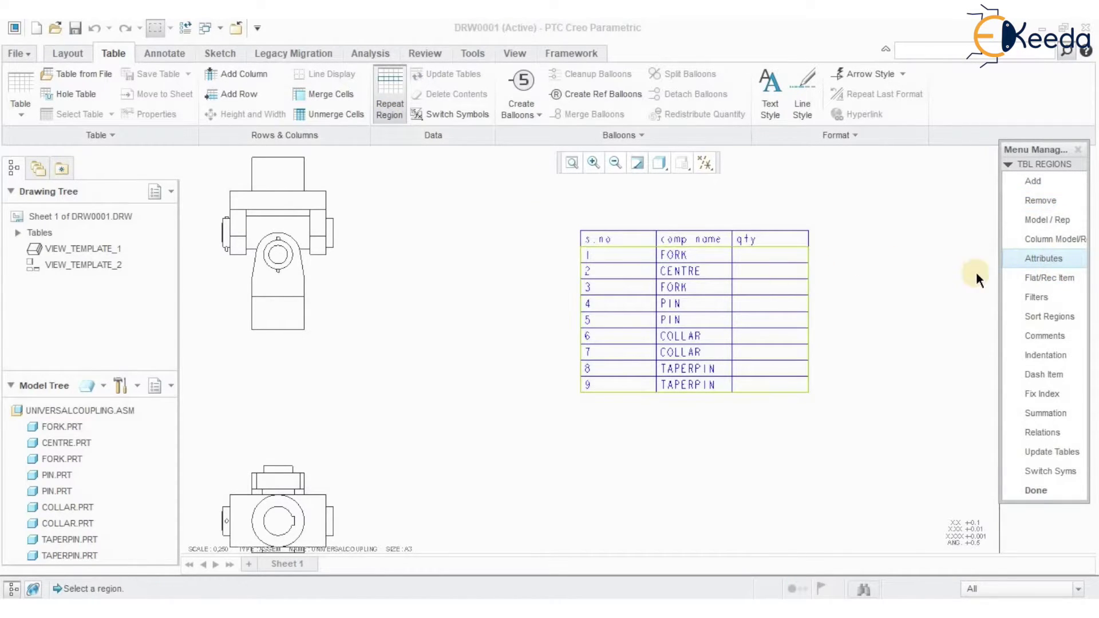
click(742, 311)
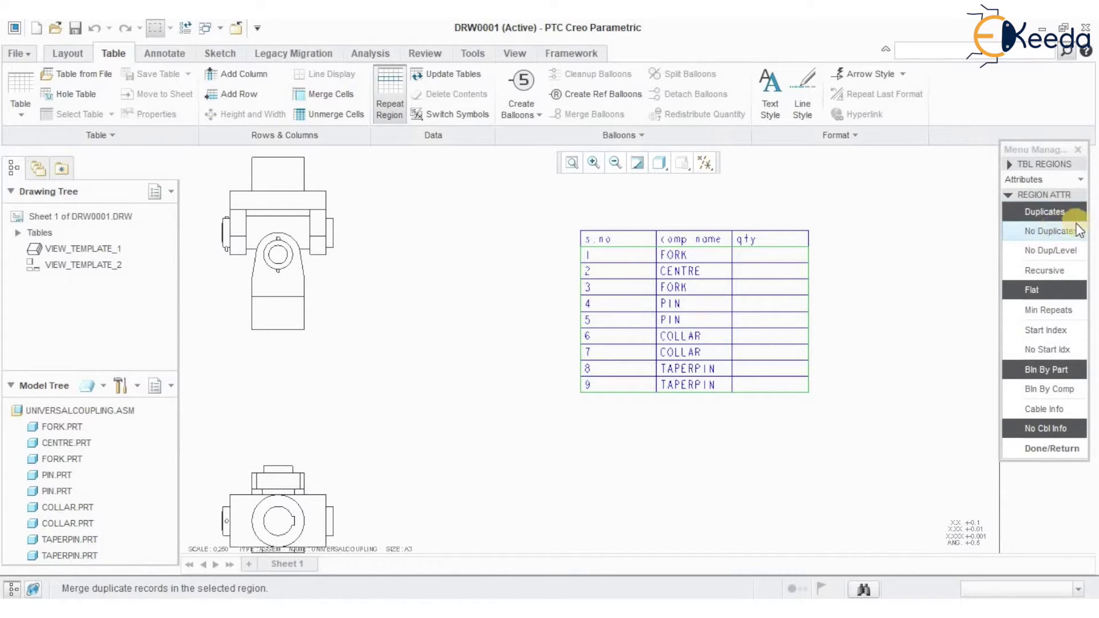
click(1041, 231)
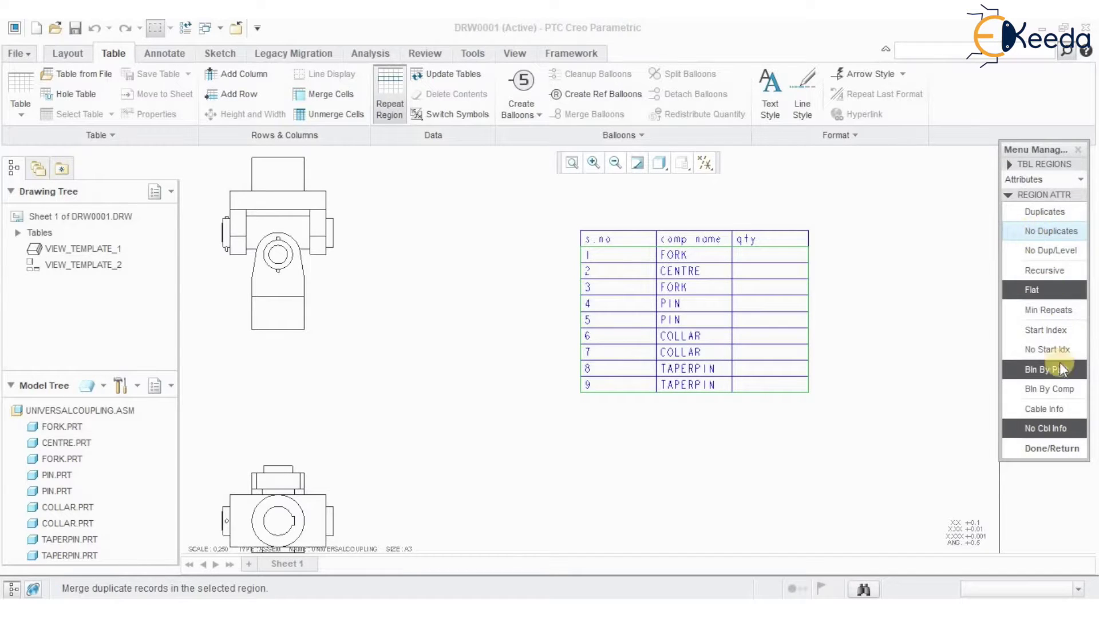
click(1043, 449)
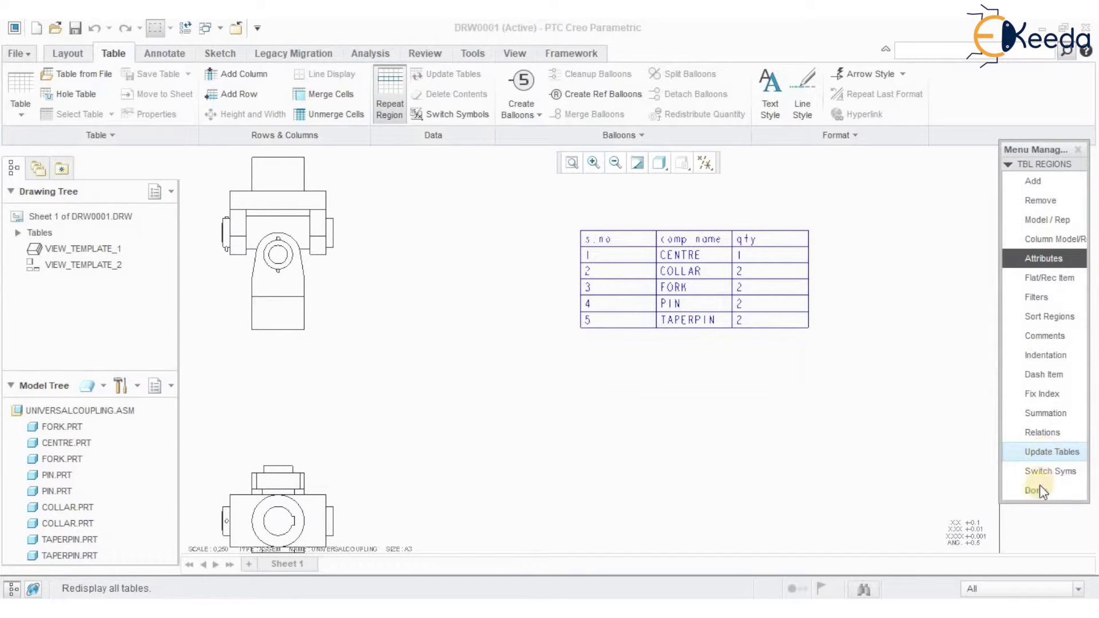
click(1035, 489)
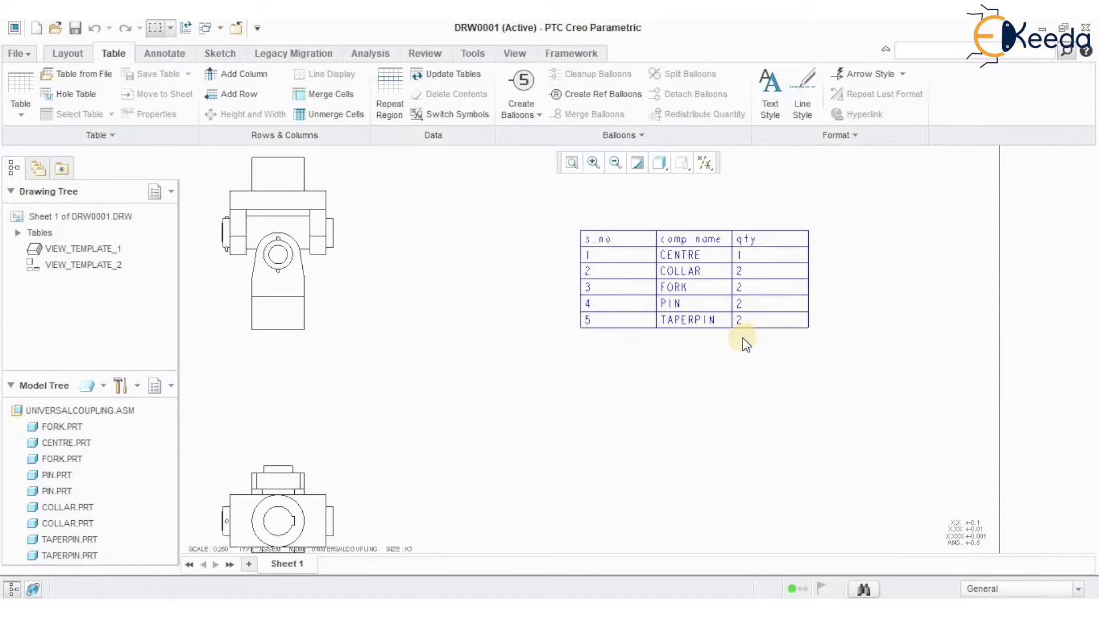
drag(740, 339, 723, 375)
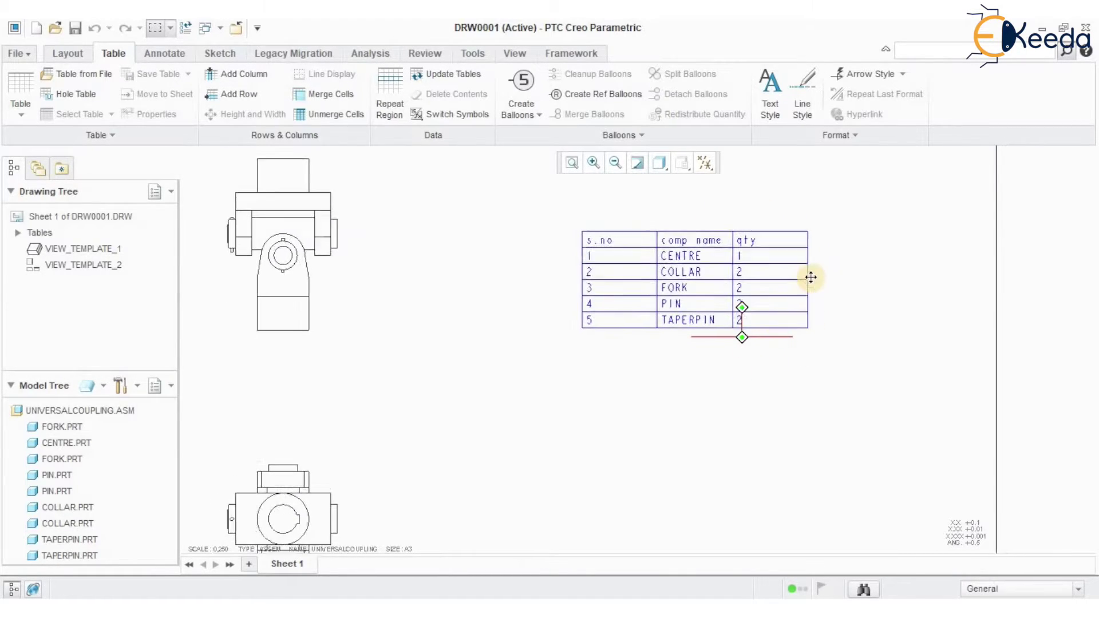
scroll(780, 307, down, 2)
middle_drag(615, 432, 642, 437)
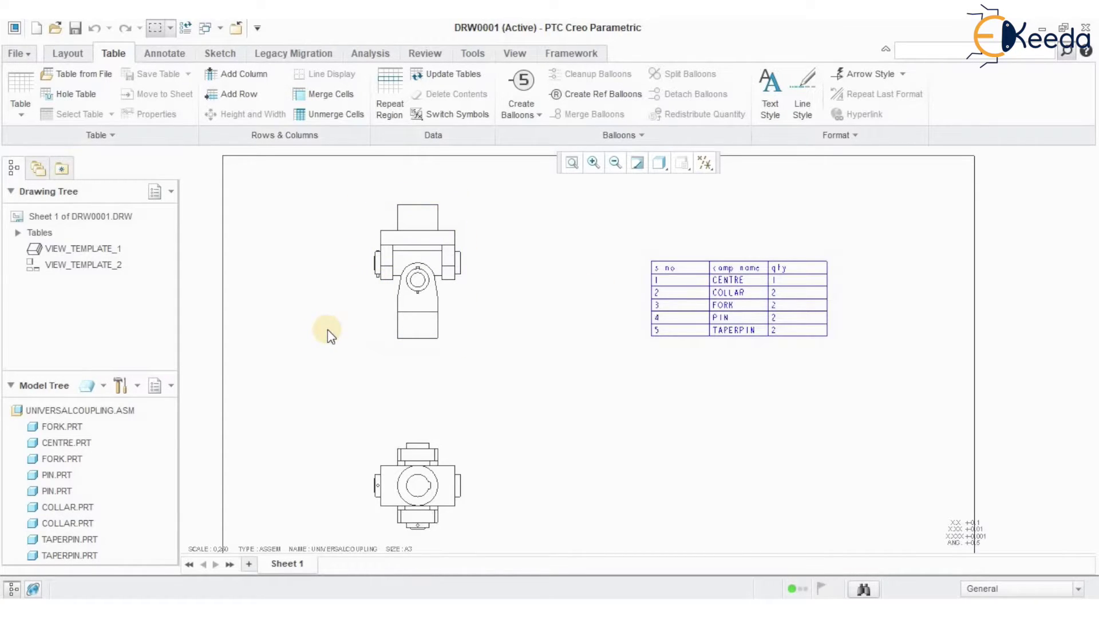
Add BOM balloons 1–5 by view to the parts in the upper view (VIEW_TEMPLATE_2)
click(527, 115)
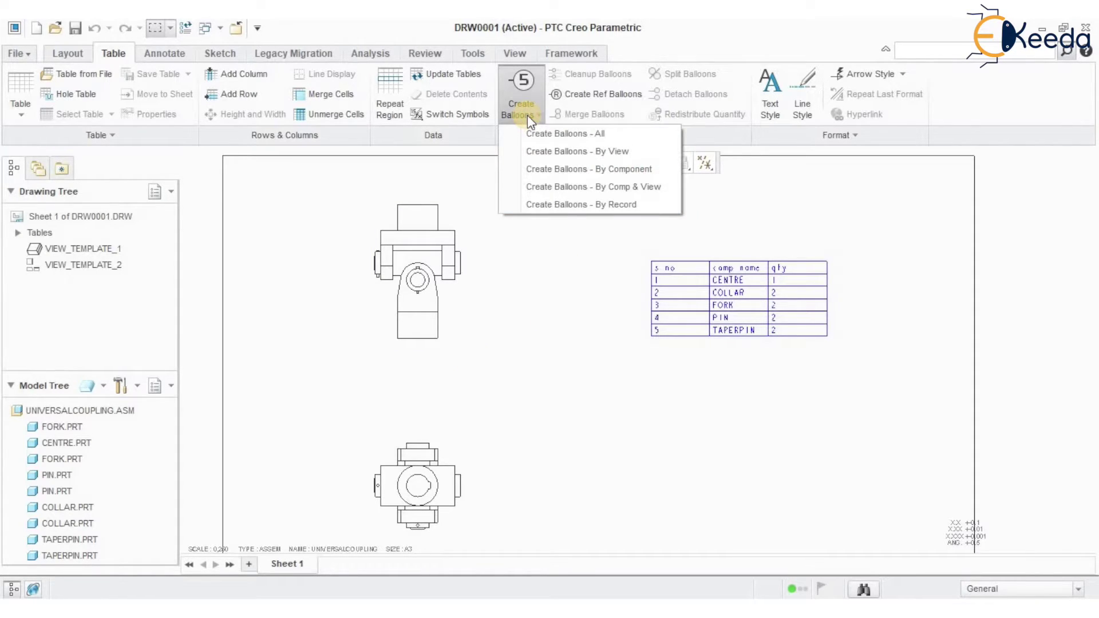
click(531, 151)
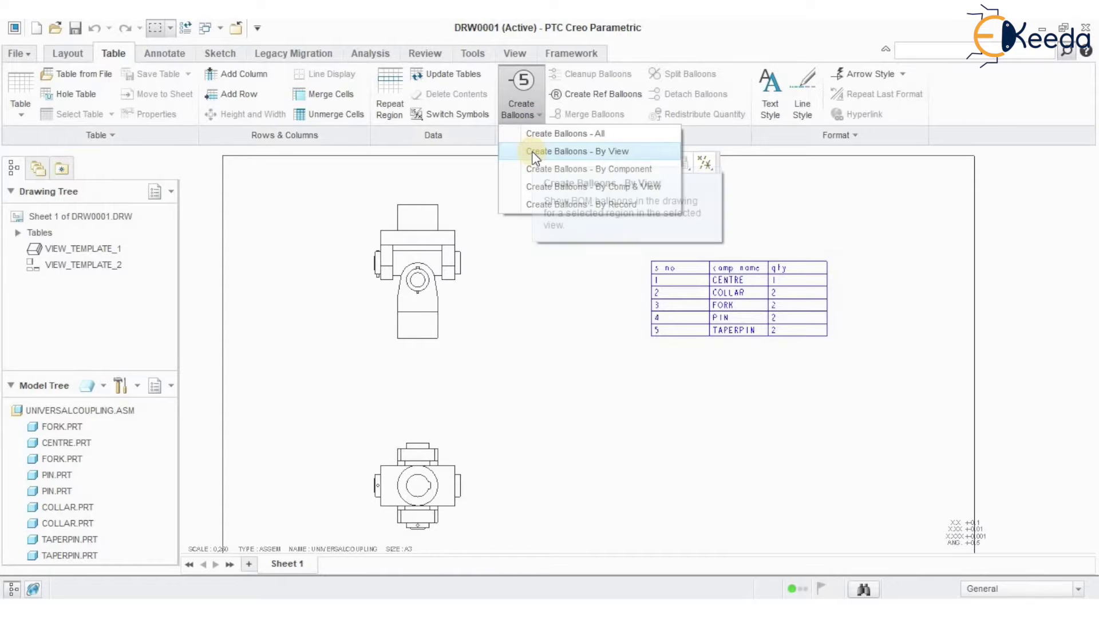
click(444, 290)
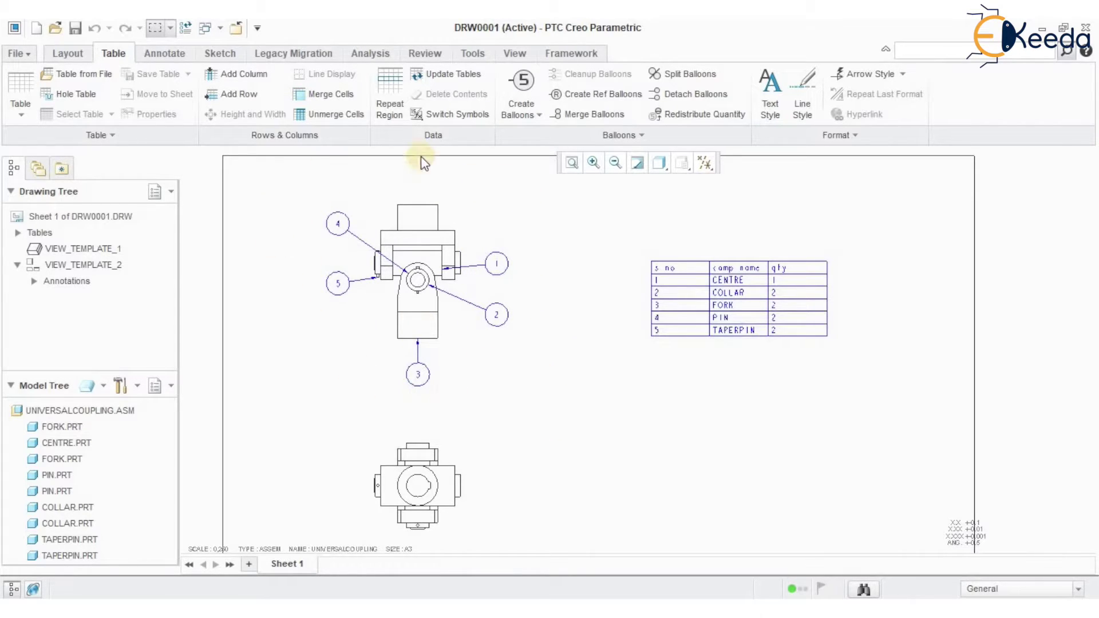
Move balloon 3 to sit below the view
click(420, 376)
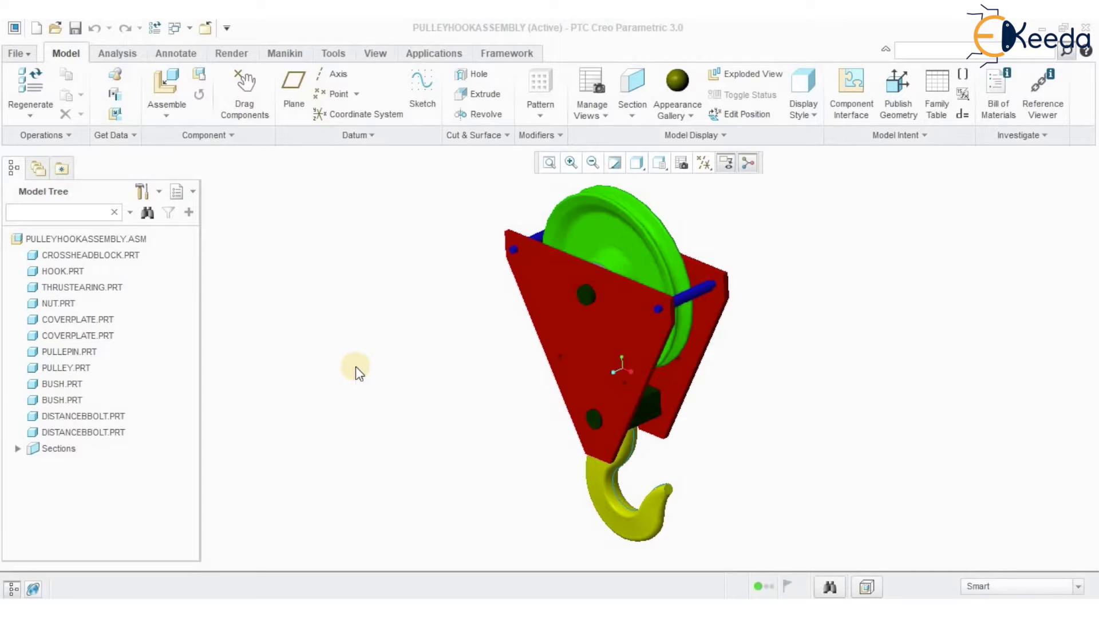
Create drawing DRW0001 of PULLEYHOOKASSEMBLY from the a3_drawing template with three standard views
click(36, 28)
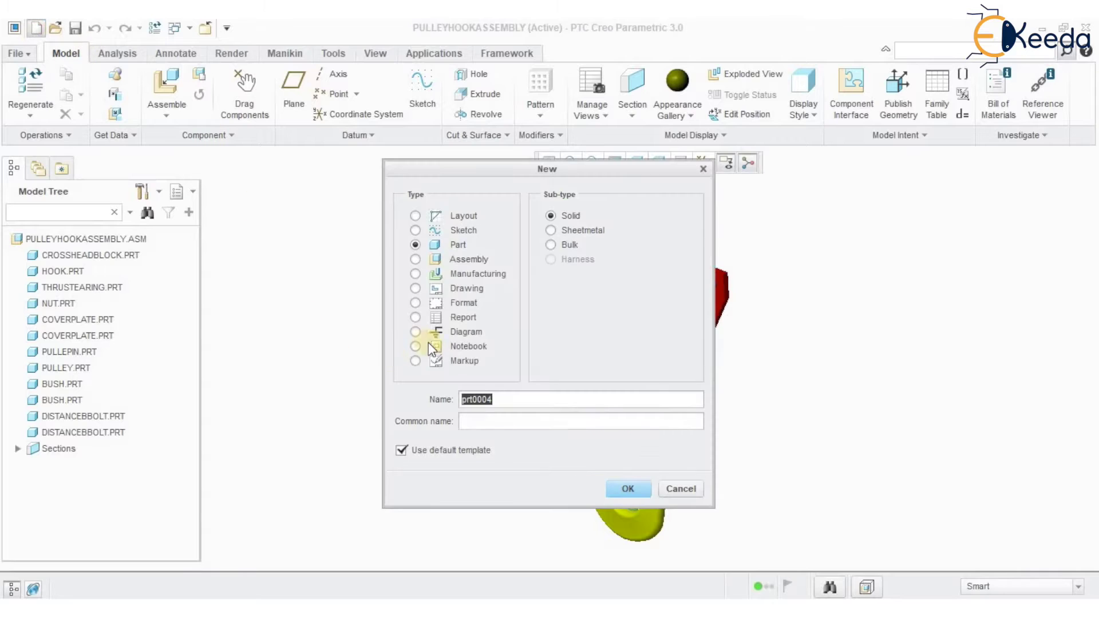
click(416, 289)
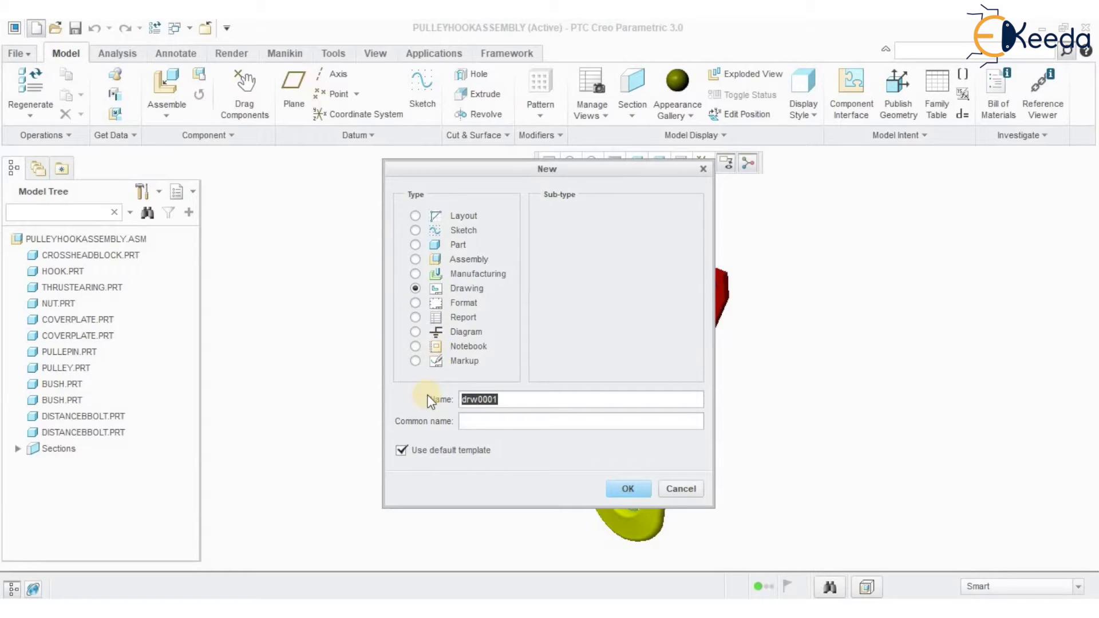
click(401, 450)
click(624, 492)
click(478, 243)
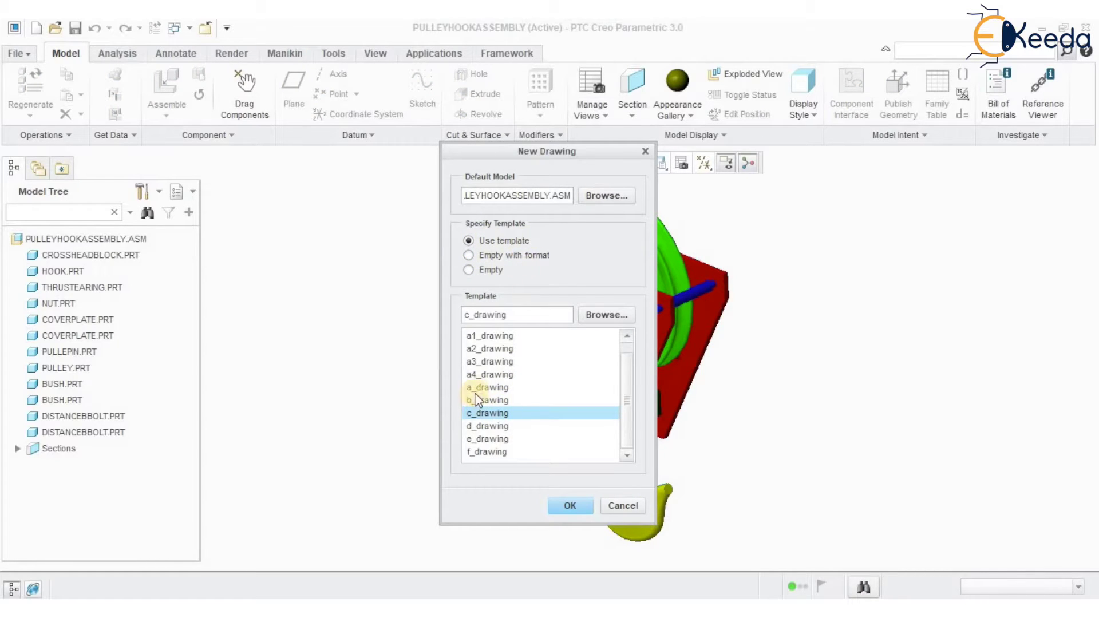
click(475, 361)
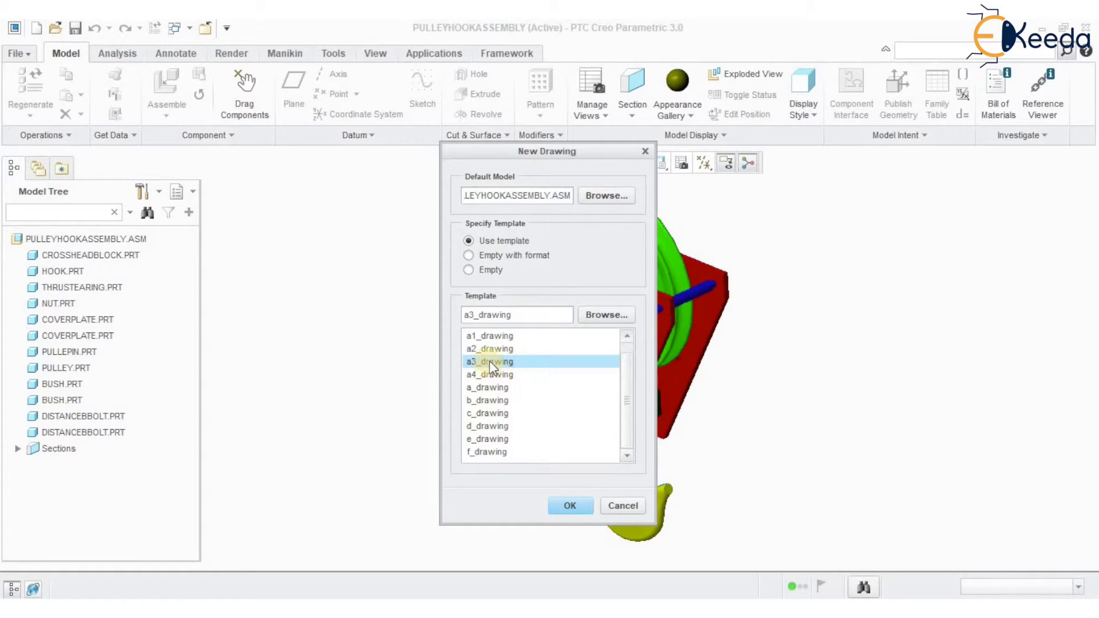
click(567, 506)
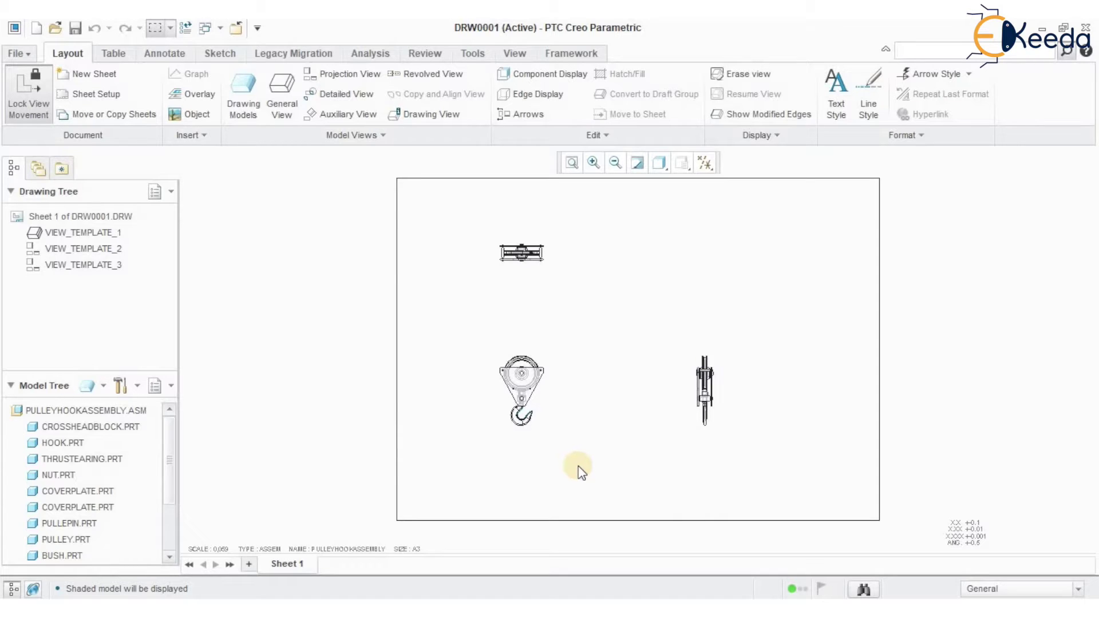
Delete the top view of the assembly
click(540, 257)
key(Delete)
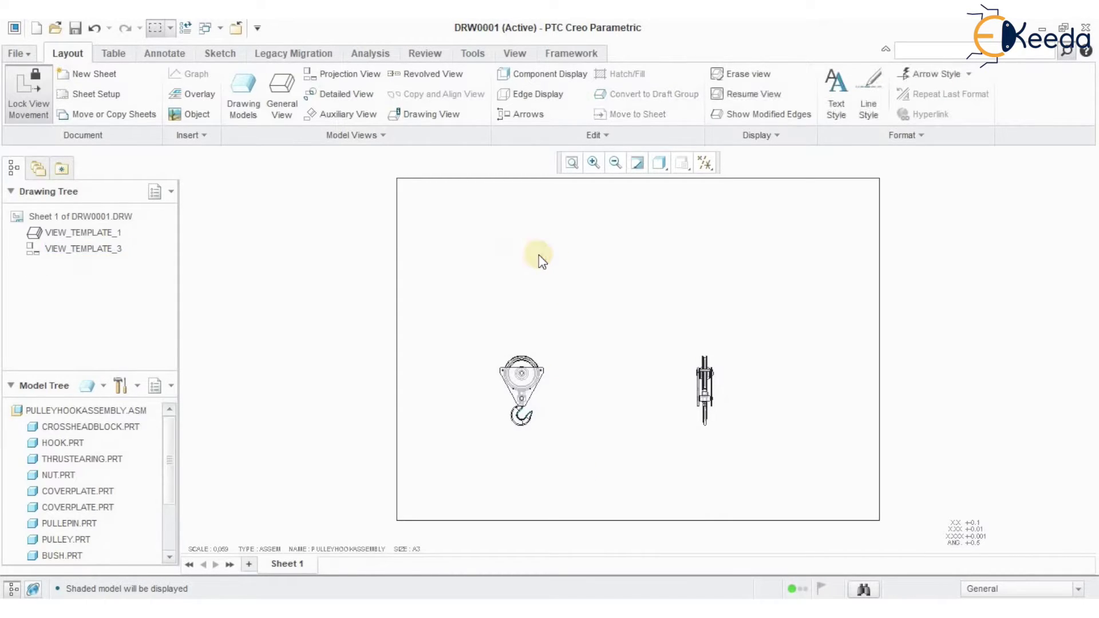
click(533, 384)
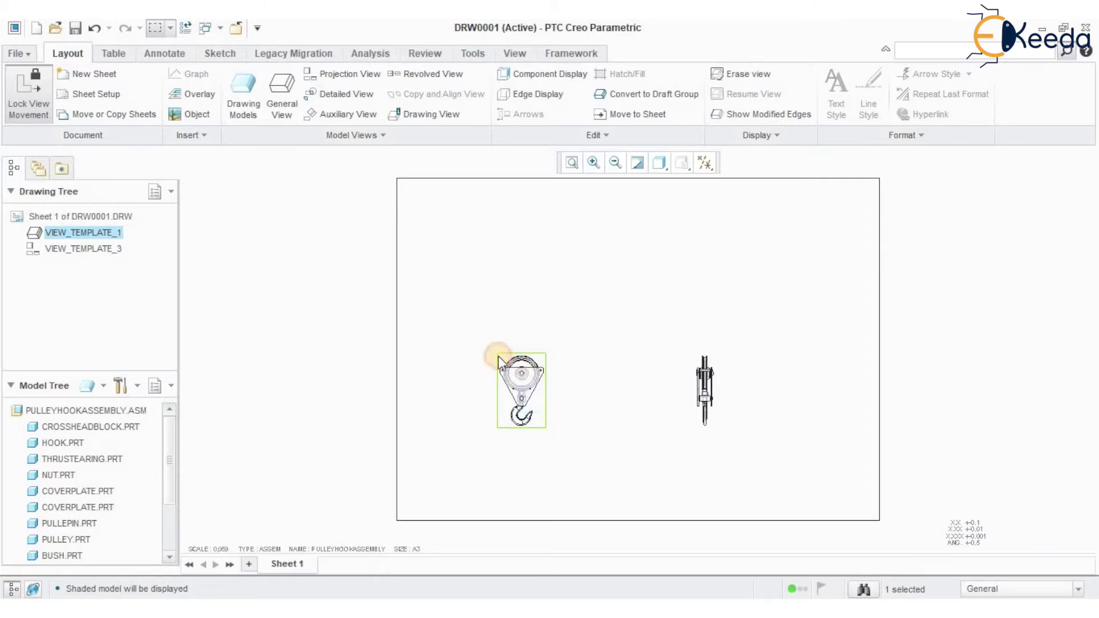
key(Escape)
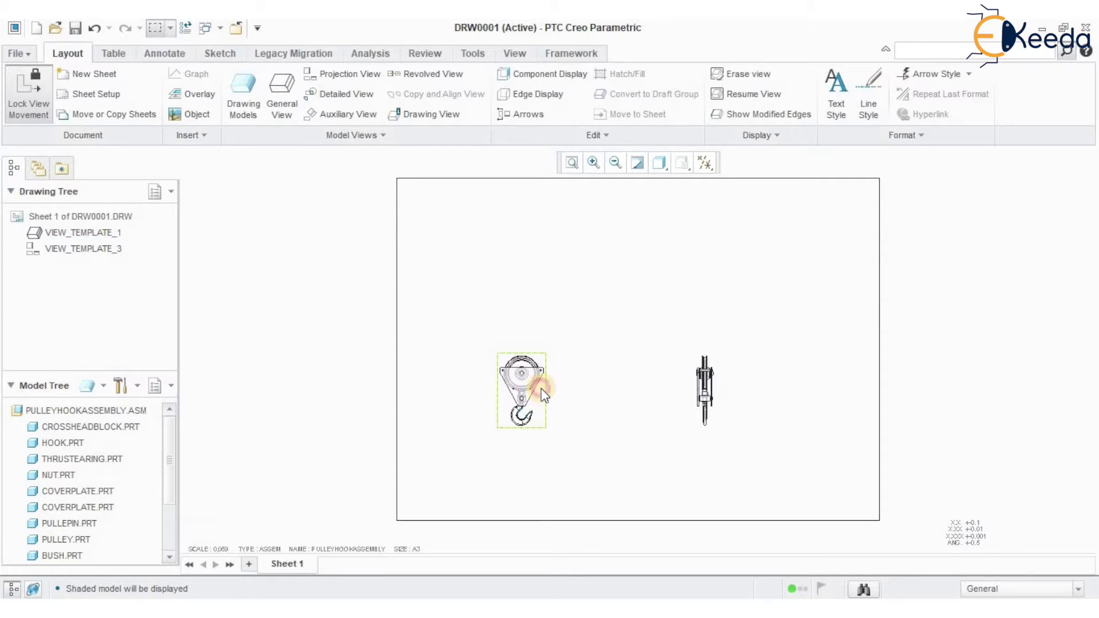
Unlock view movement and move the front view left, with the side view beside it
click(541, 388)
right_click(541, 388)
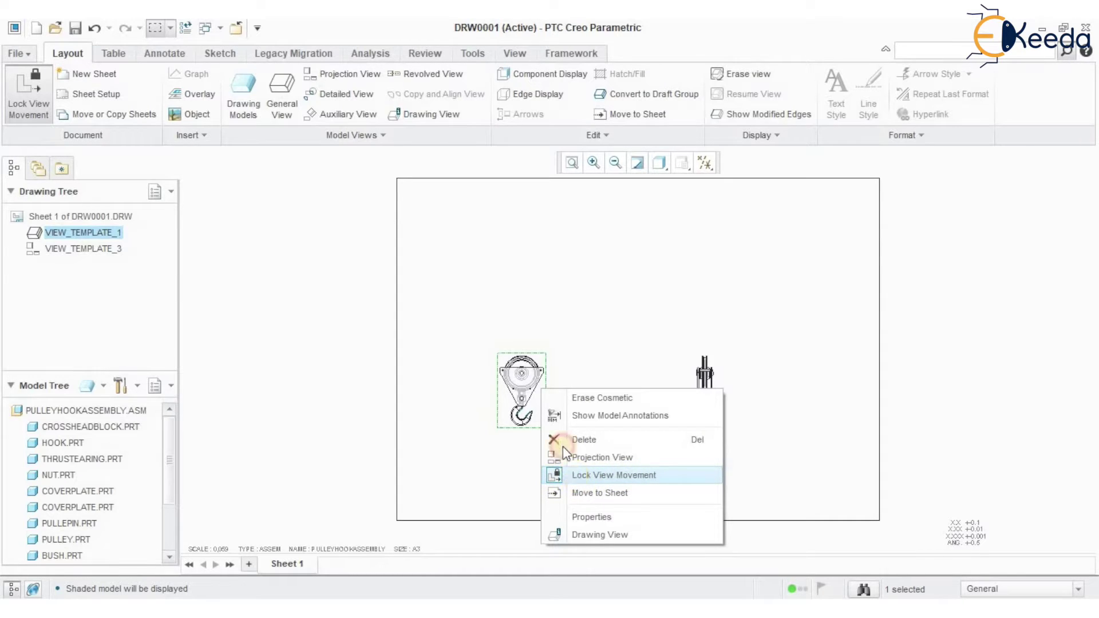
click(576, 475)
mouse_move(531, 381)
mouse_down()
mouse_move(479, 349)
mouse_move(474, 323)
mouse_up()
click(701, 327)
drag(702, 327, 547, 327)
Set the front view's display style to No Hidden
click(616, 369)
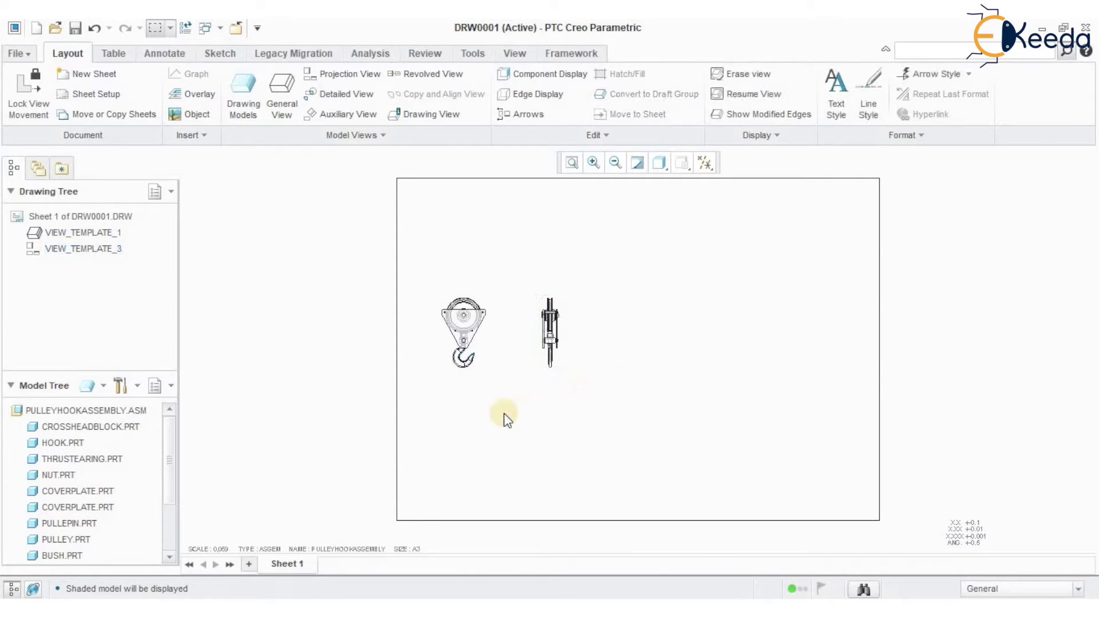
scroll(504, 377, down, 5)
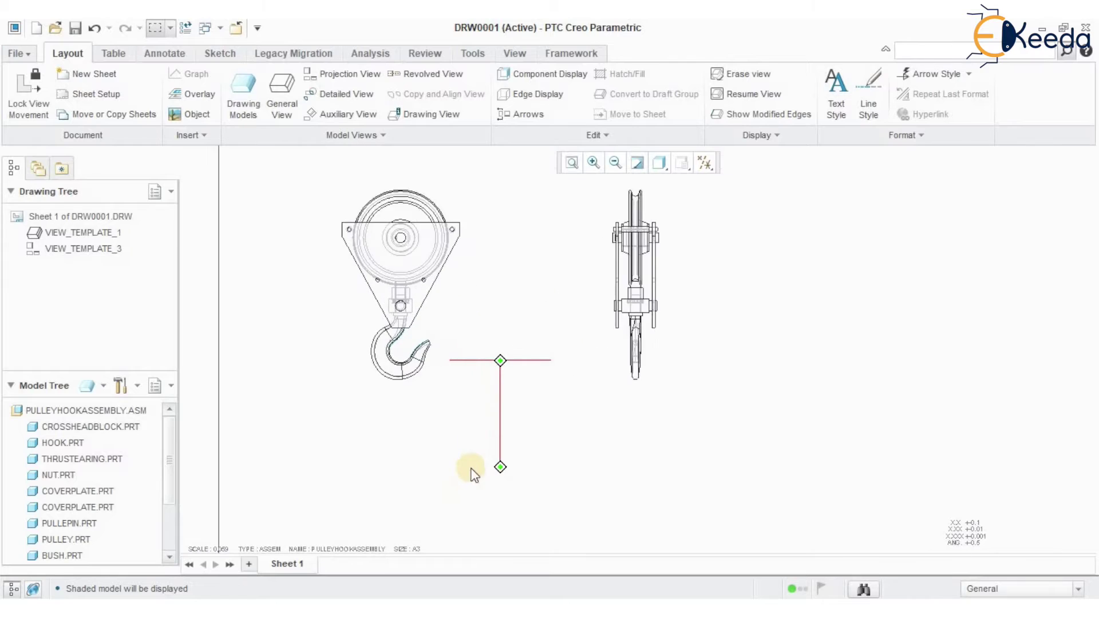
scroll(534, 385, up, 1)
middle_drag(513, 412, 466, 424)
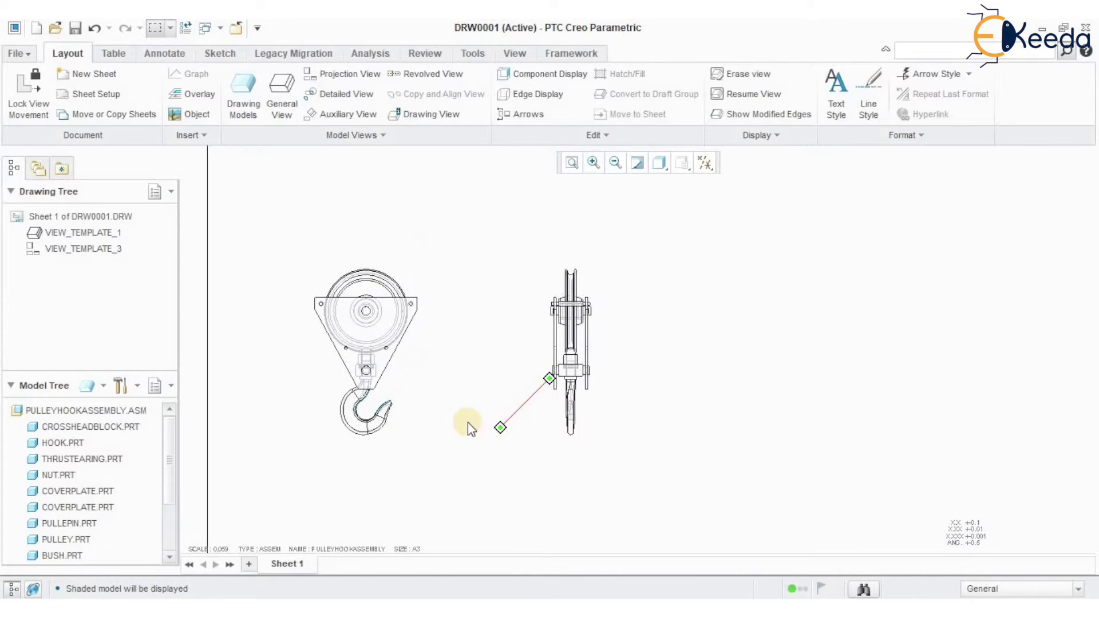
click(414, 364)
double_click(414, 364)
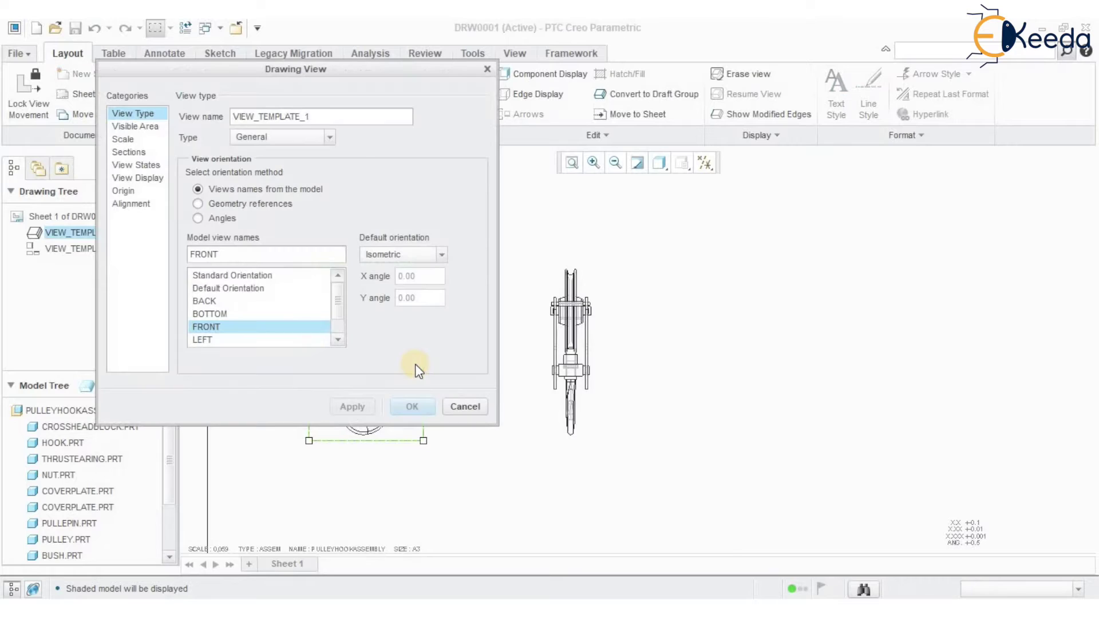
click(160, 176)
click(335, 139)
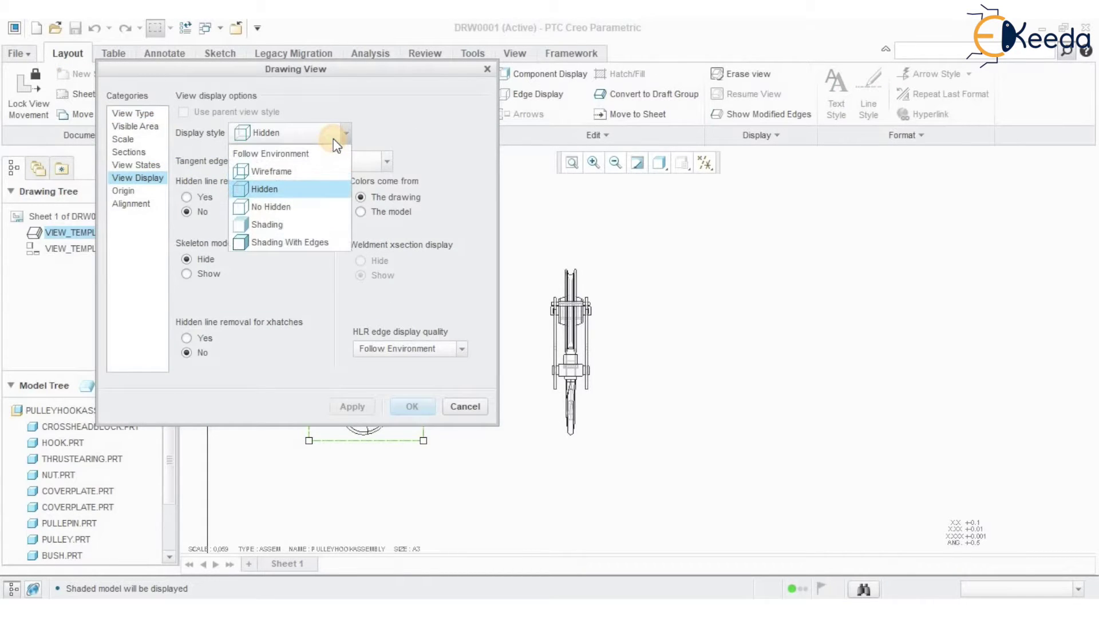
click(314, 207)
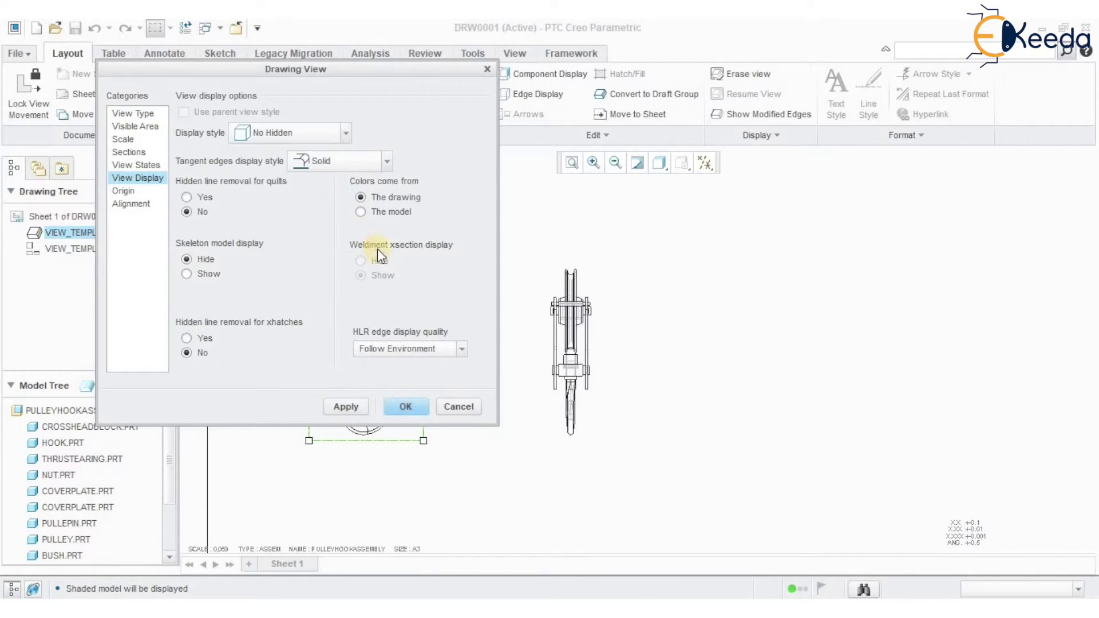
click(354, 406)
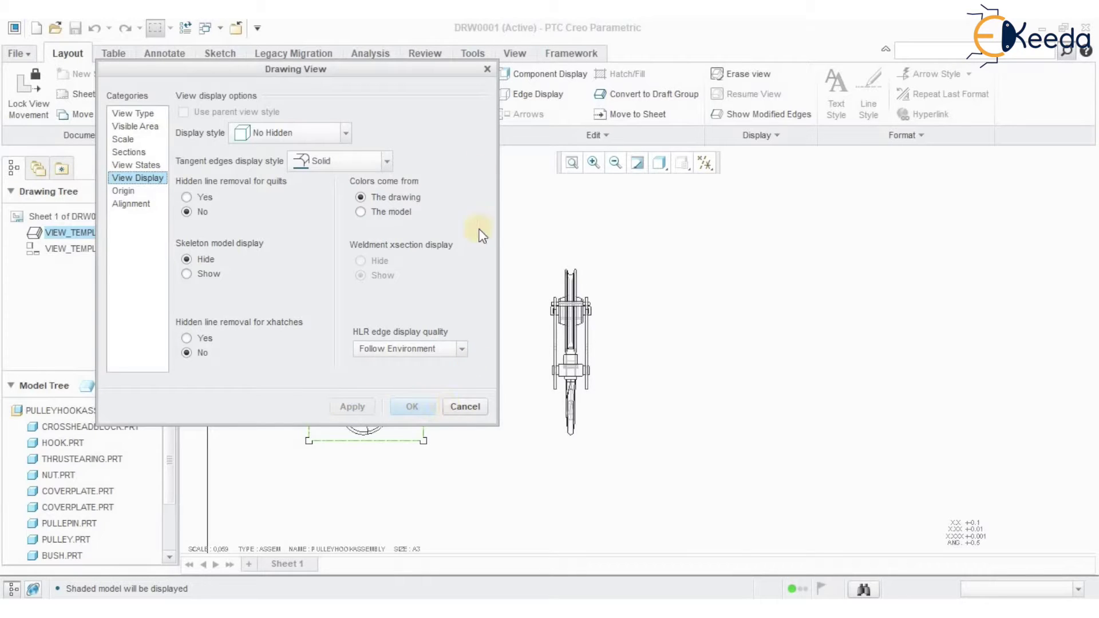
key(Escape)
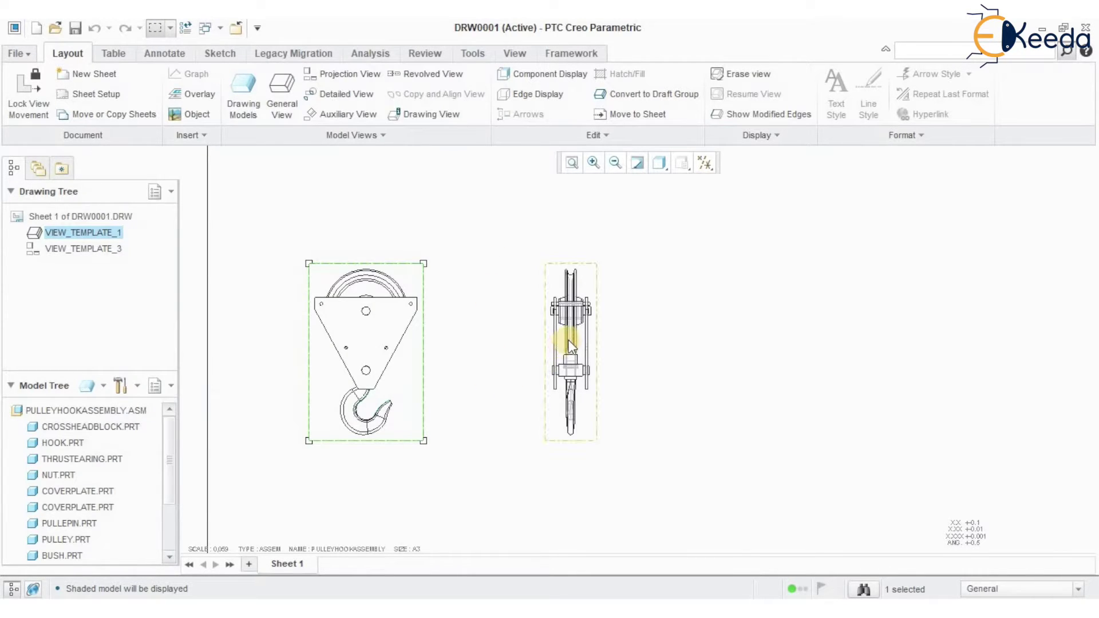
Set the side view's display style to No Hidden
double_click(548, 337)
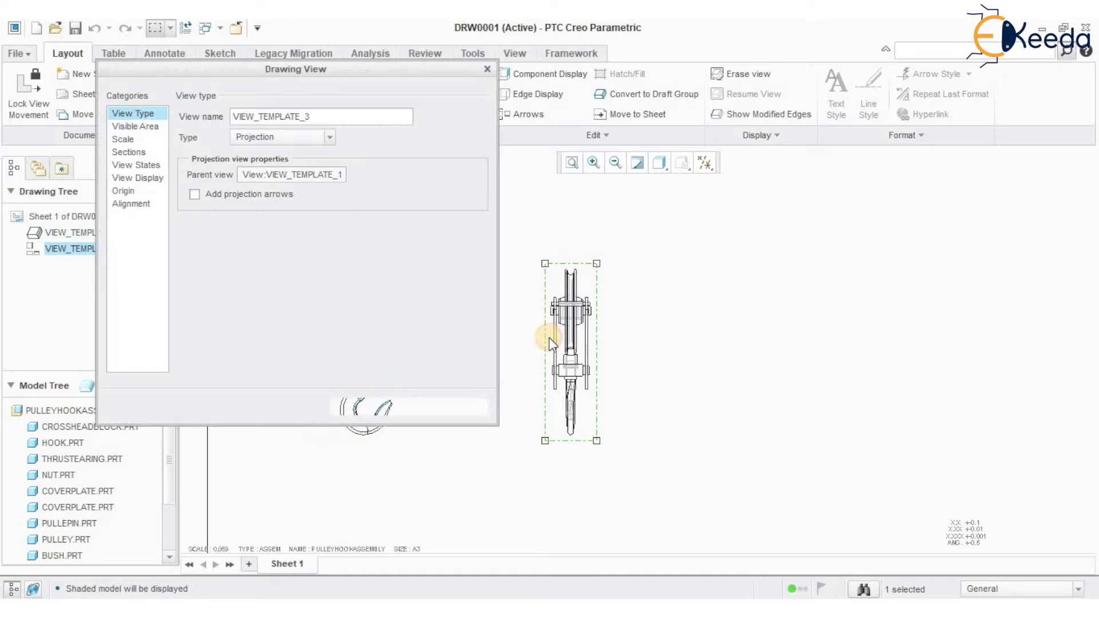
click(141, 178)
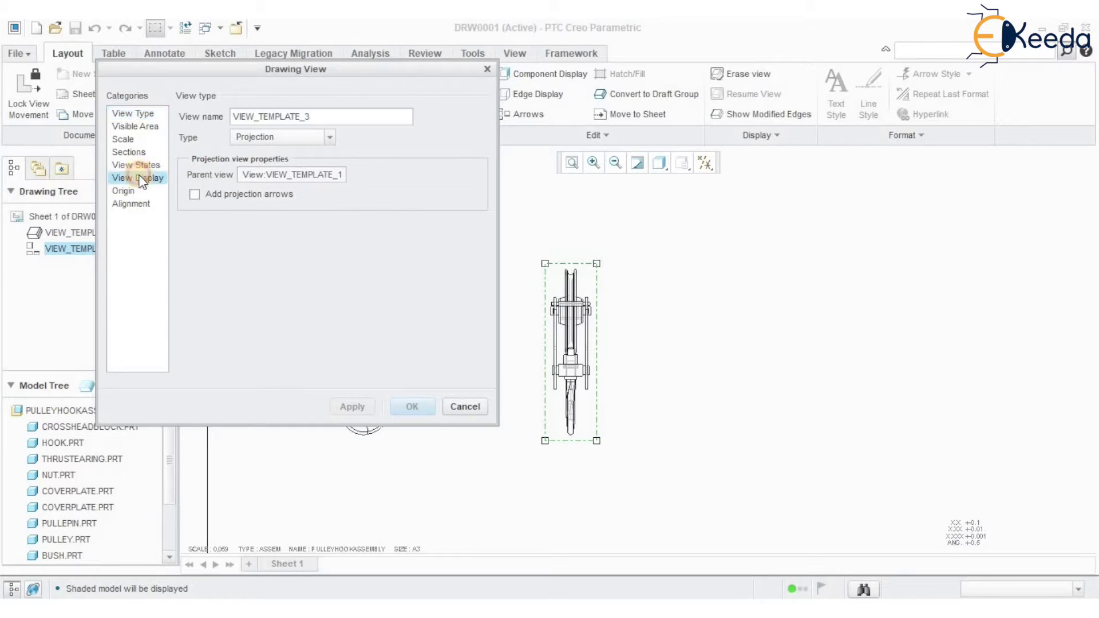
click(286, 135)
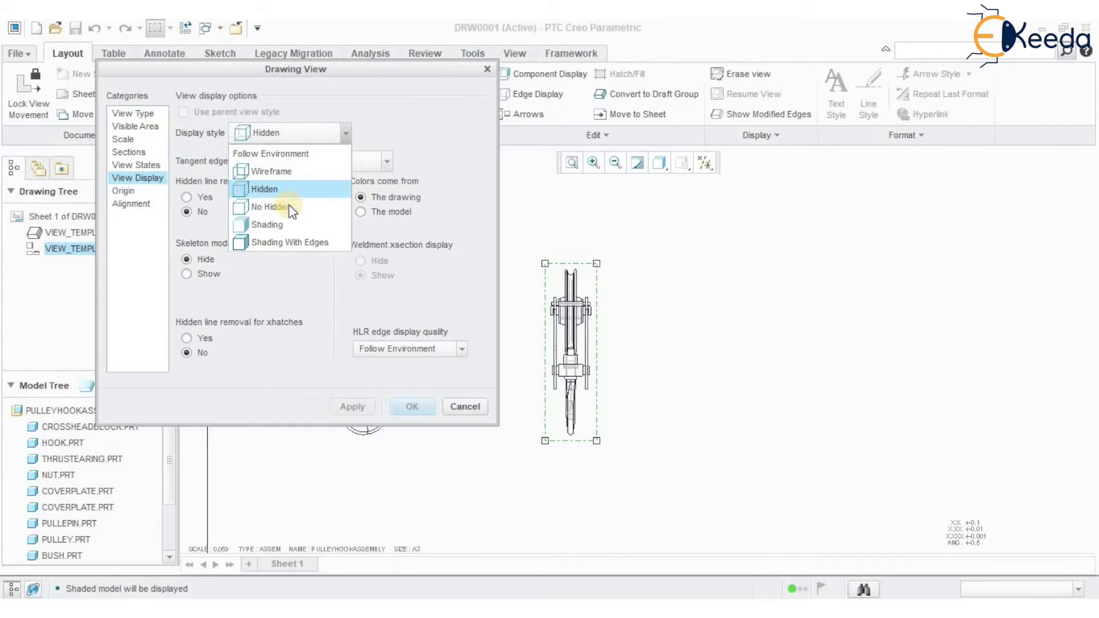
click(269, 207)
click(352, 406)
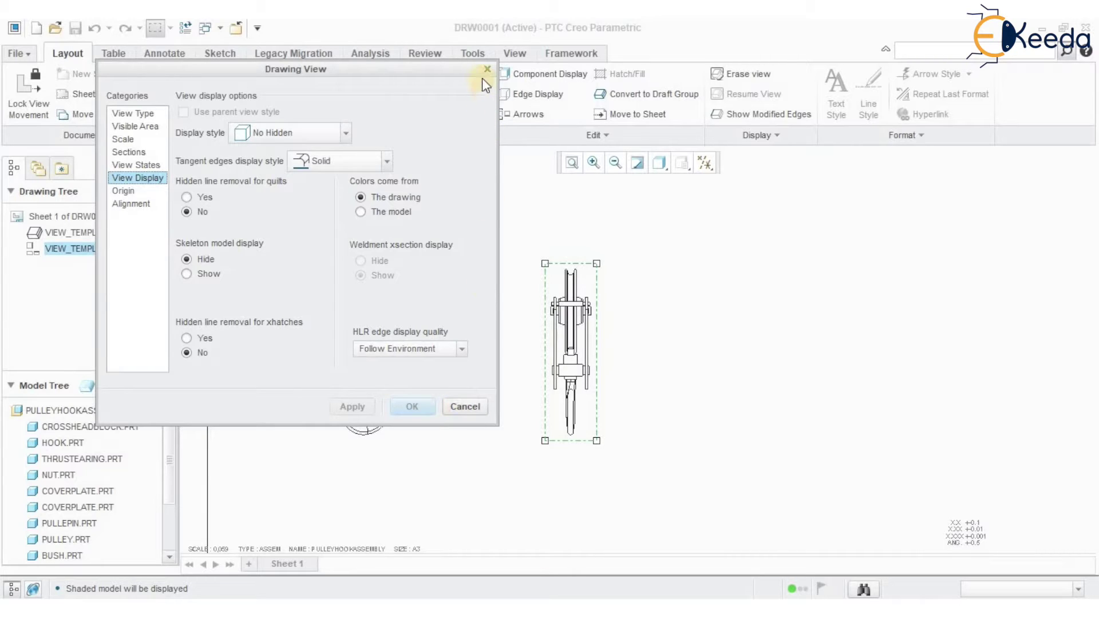
key(Return)
click(499, 406)
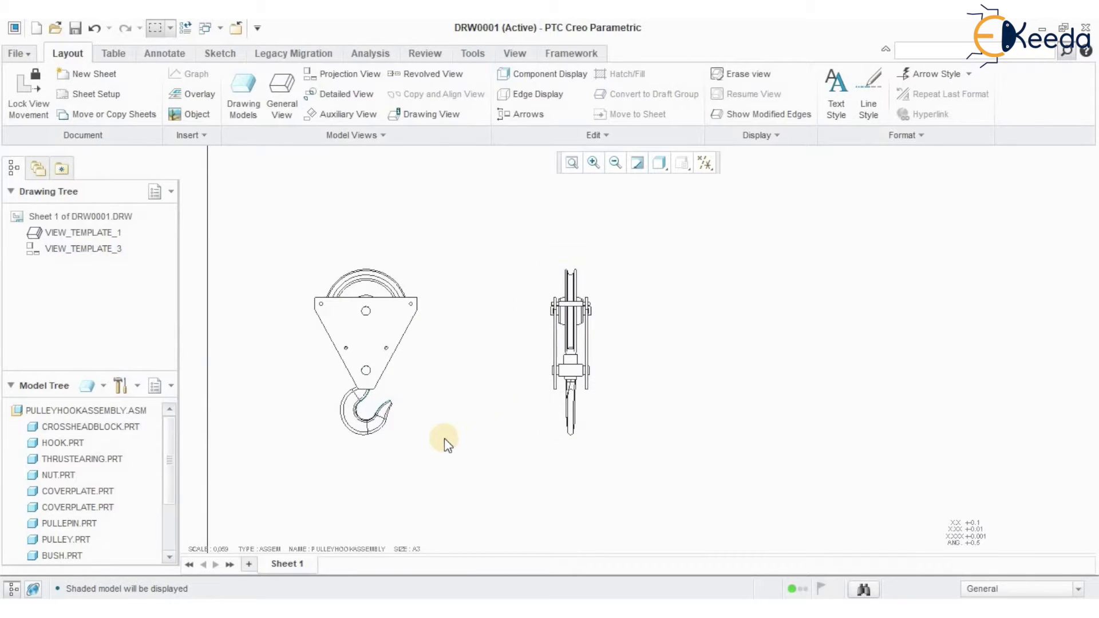
Move the front and side hook views higher on the sheet
mouse_move(486, 395)
ctrl+middle_down()
mouse_move(523, 339)
mouse_move(585, 422)
mouse_move(449, 414)
mouse_move(417, 469)
mouse_move(432, 426)
mouse_move(434, 439)
mouse_move(399, 368)
ctrl+middle_up()
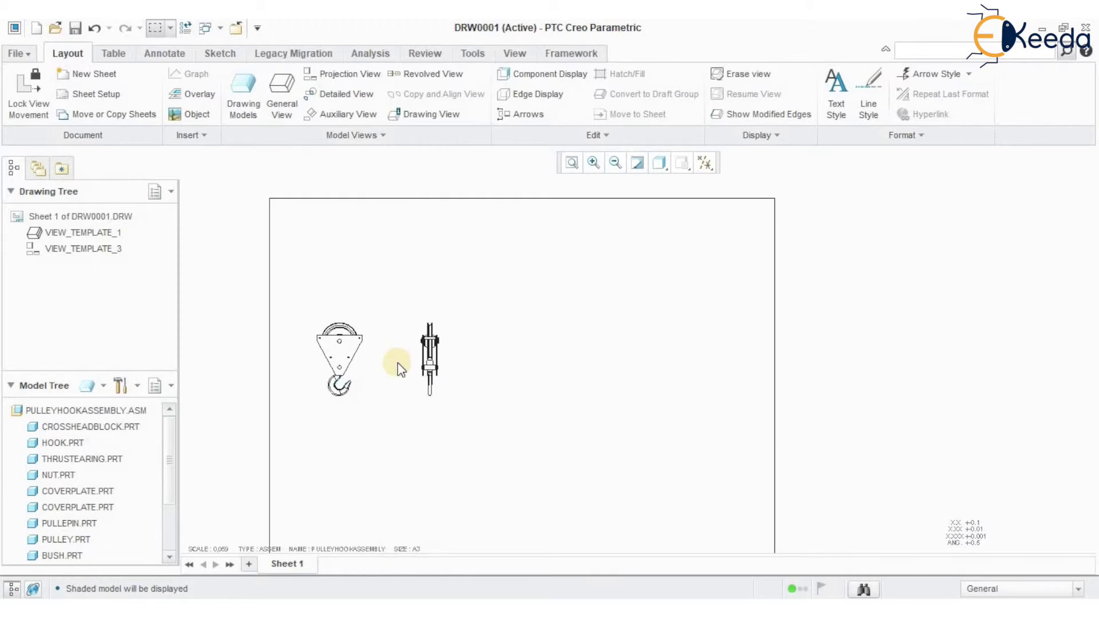
click(355, 362)
mouse_move(358, 362)
mouse_down()
mouse_move(356, 300)
mouse_move(348, 319)
mouse_up()
click(421, 443)
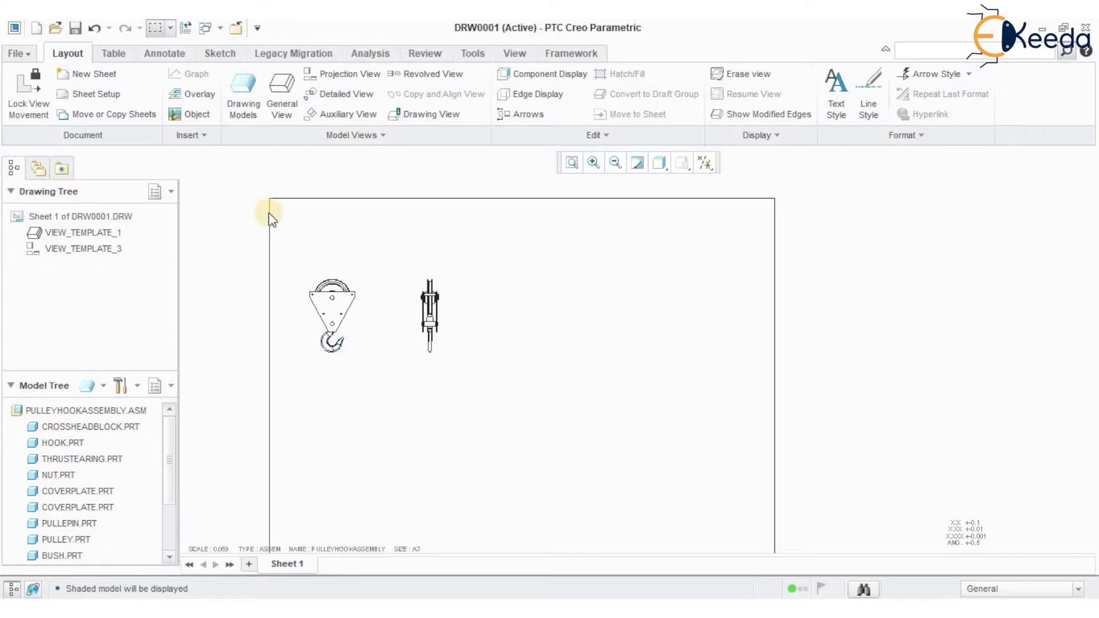
Insert a three-column, two-row table to the right of the views
click(117, 62)
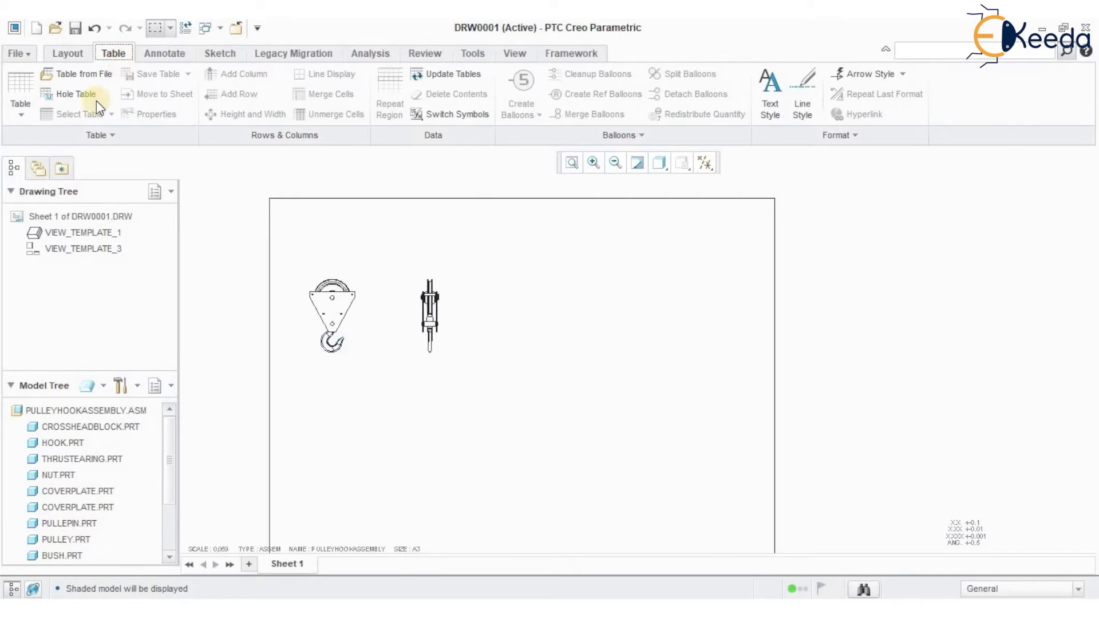
click(19, 122)
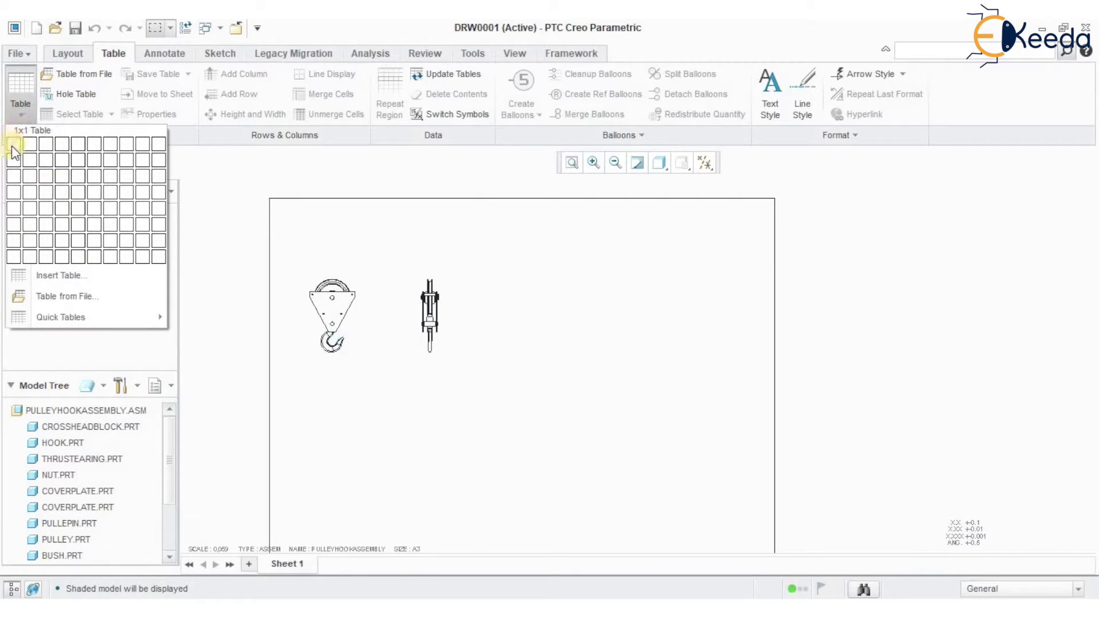
click(44, 161)
click(571, 273)
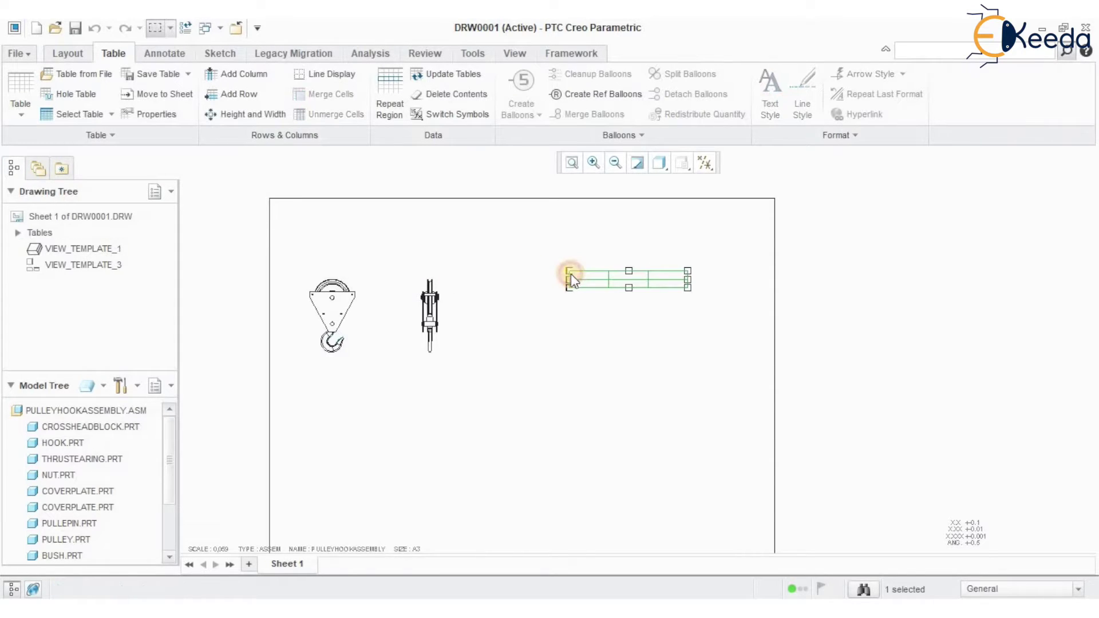
click(633, 355)
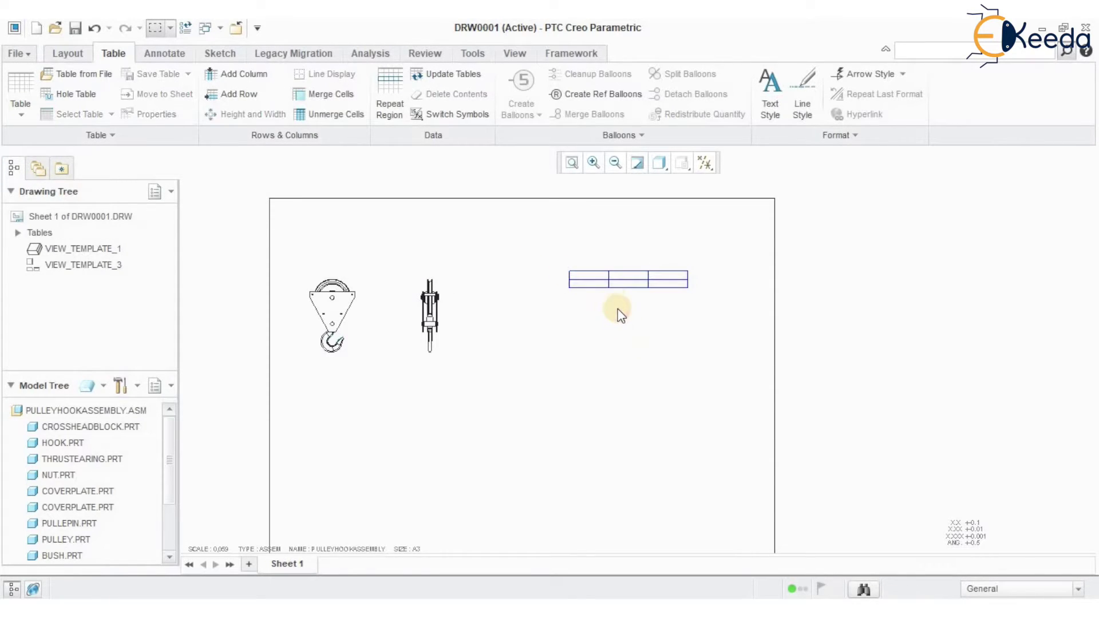
Enter the header cells 'S.No', 'comp name' and 'qty'
click(598, 276)
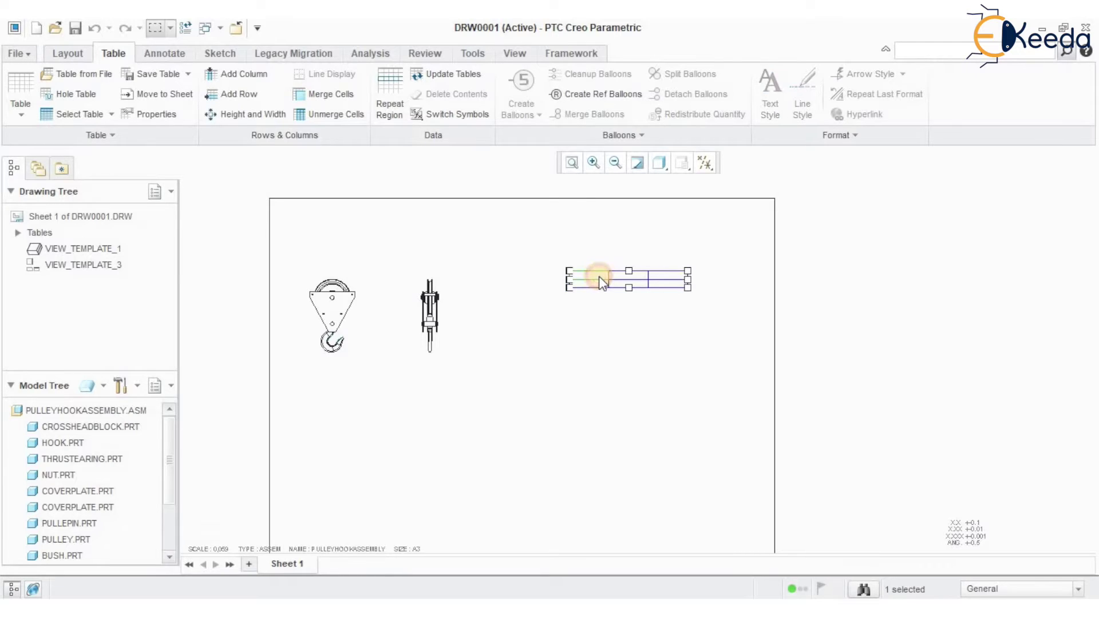
double_click(599, 276)
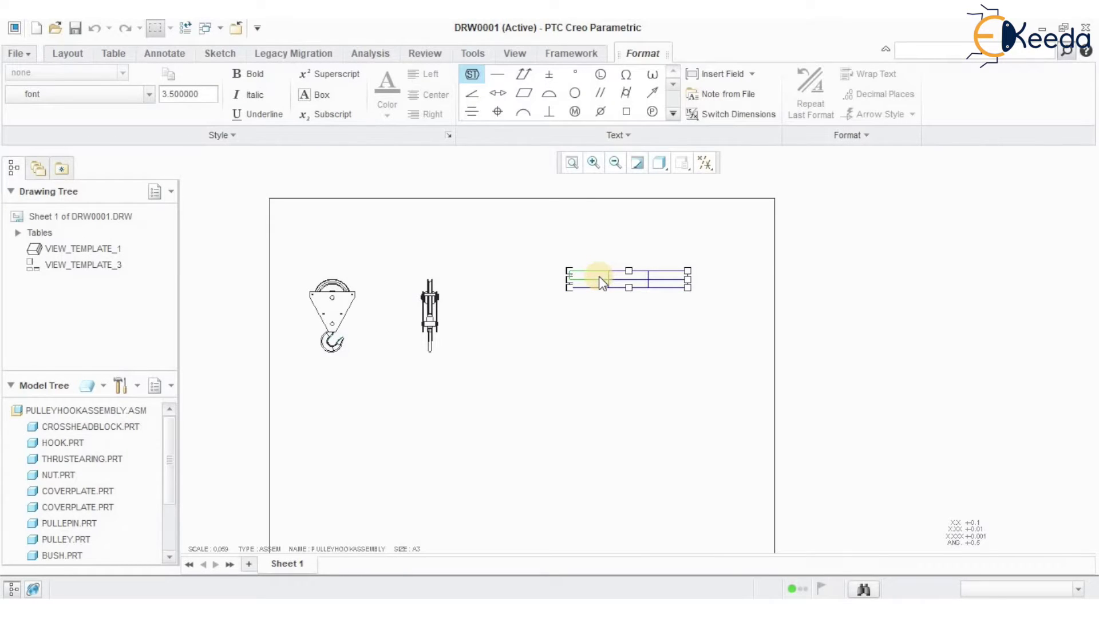
text(S.No)
click(589, 314)
scroll(582, 393, up, 5)
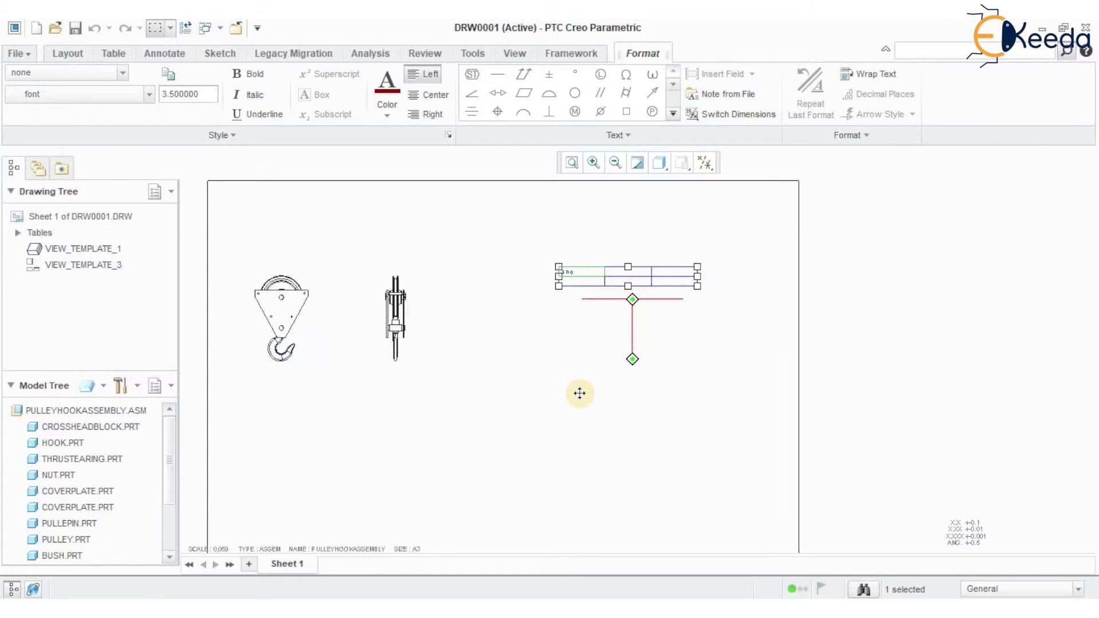
scroll(564, 422, up, 1)
middle_drag(579, 395, 574, 434)
click(574, 429)
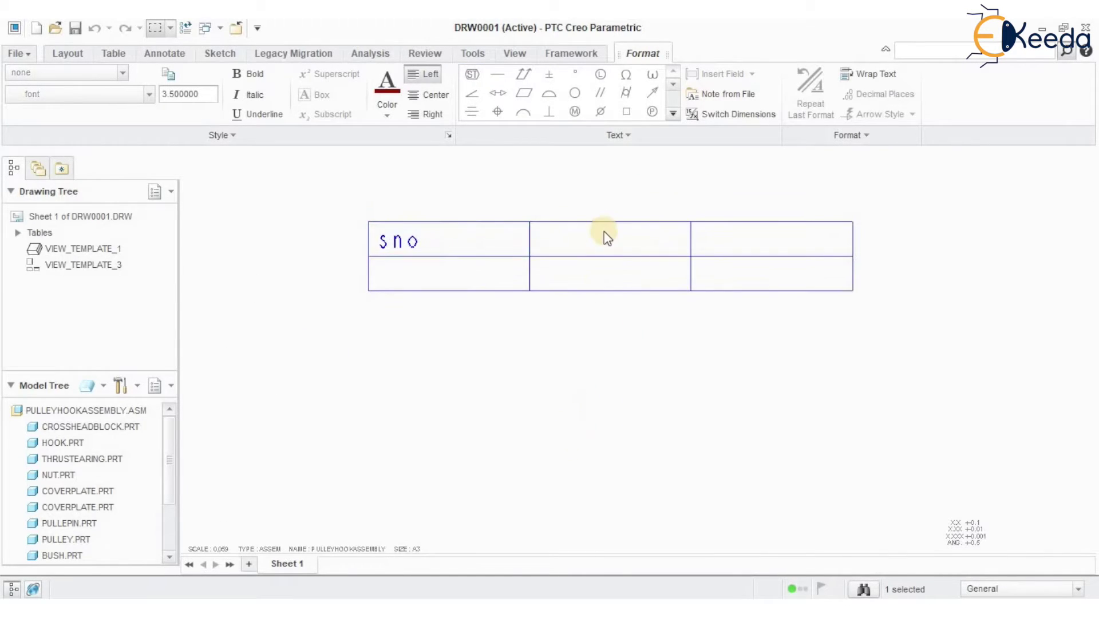
double_click(606, 240)
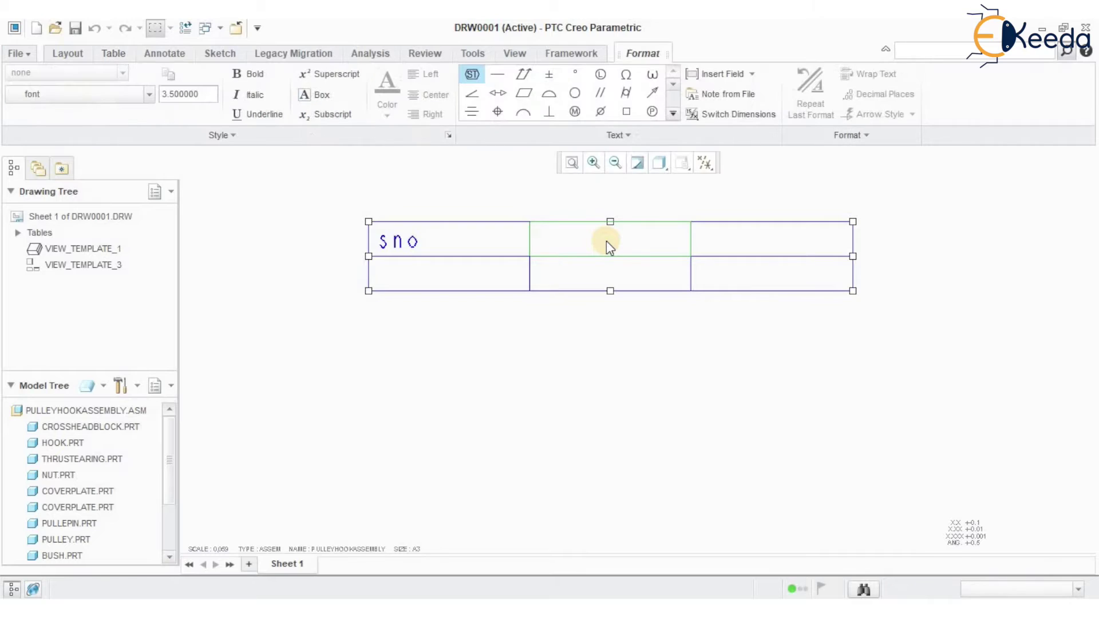
text(comp)
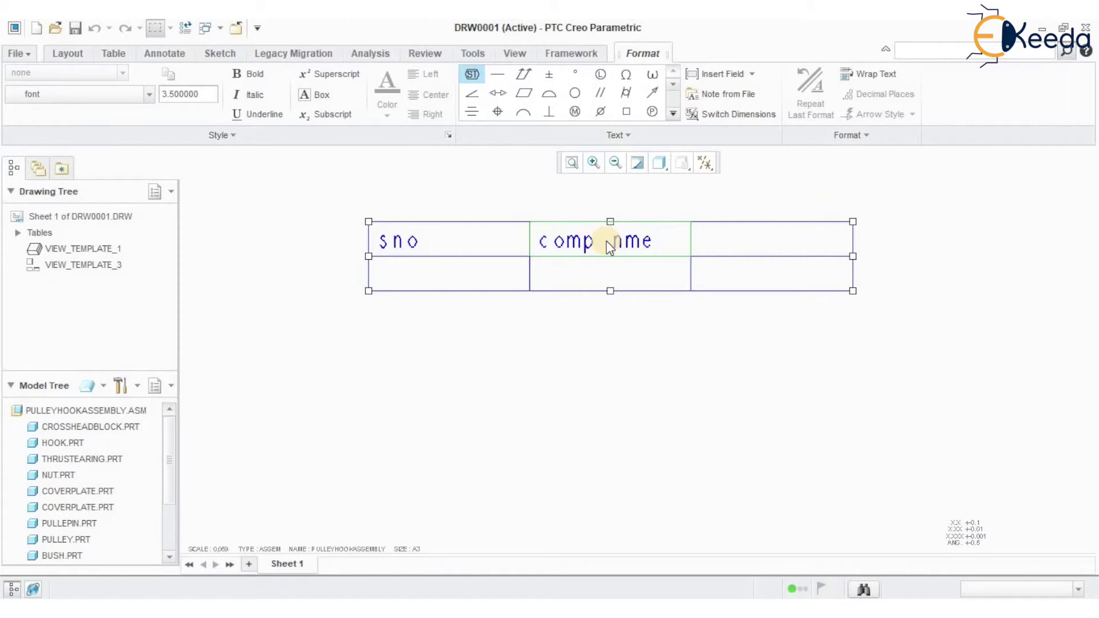
text( name)
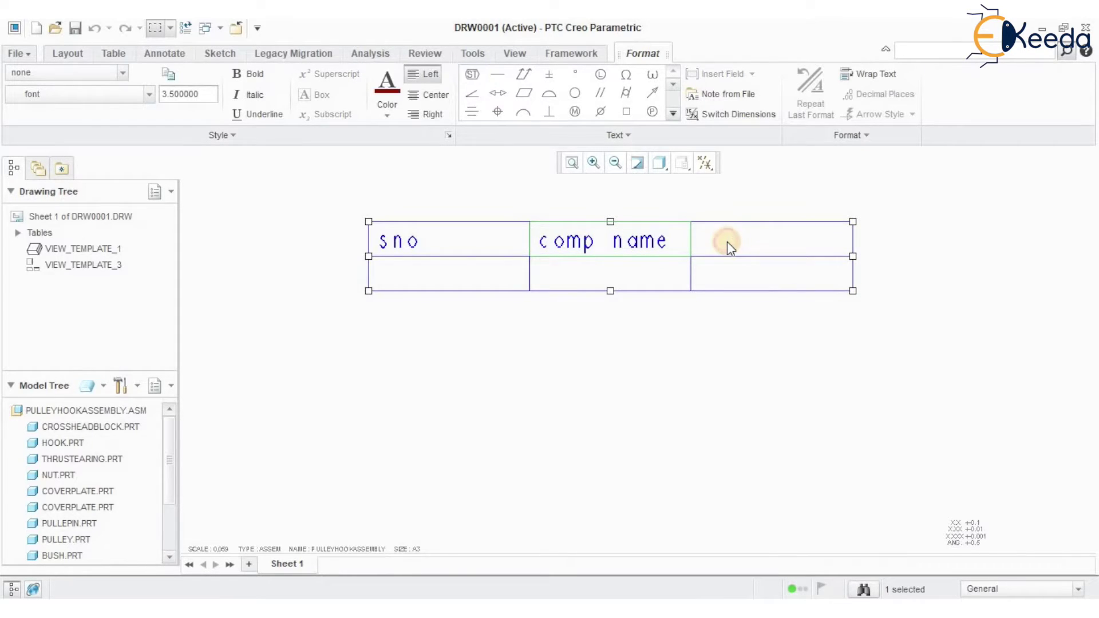
click(770, 228)
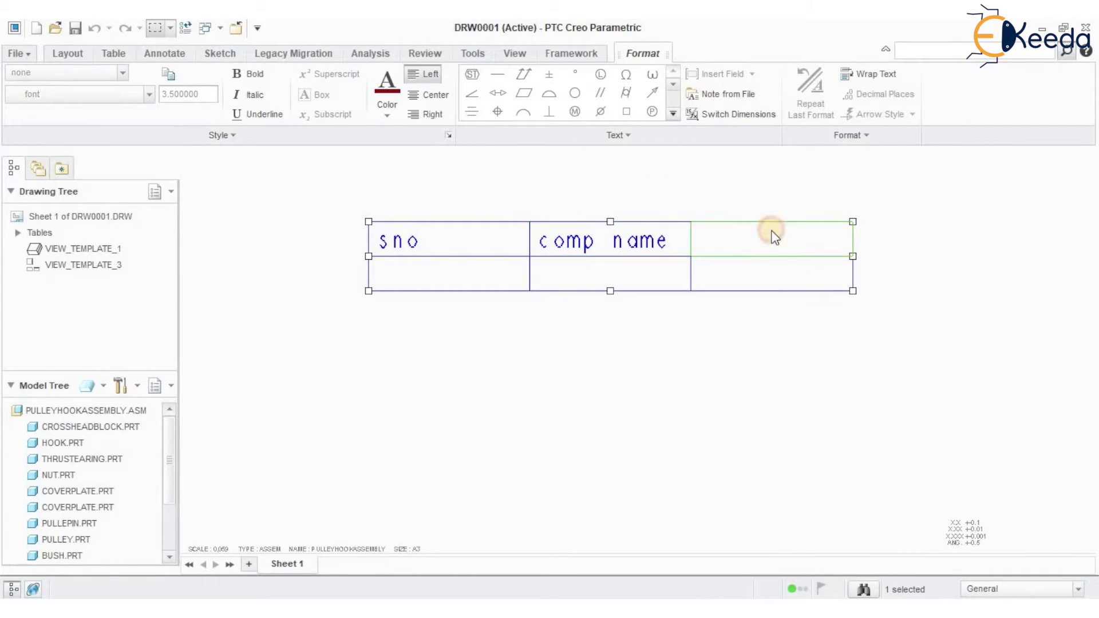
text(qty)
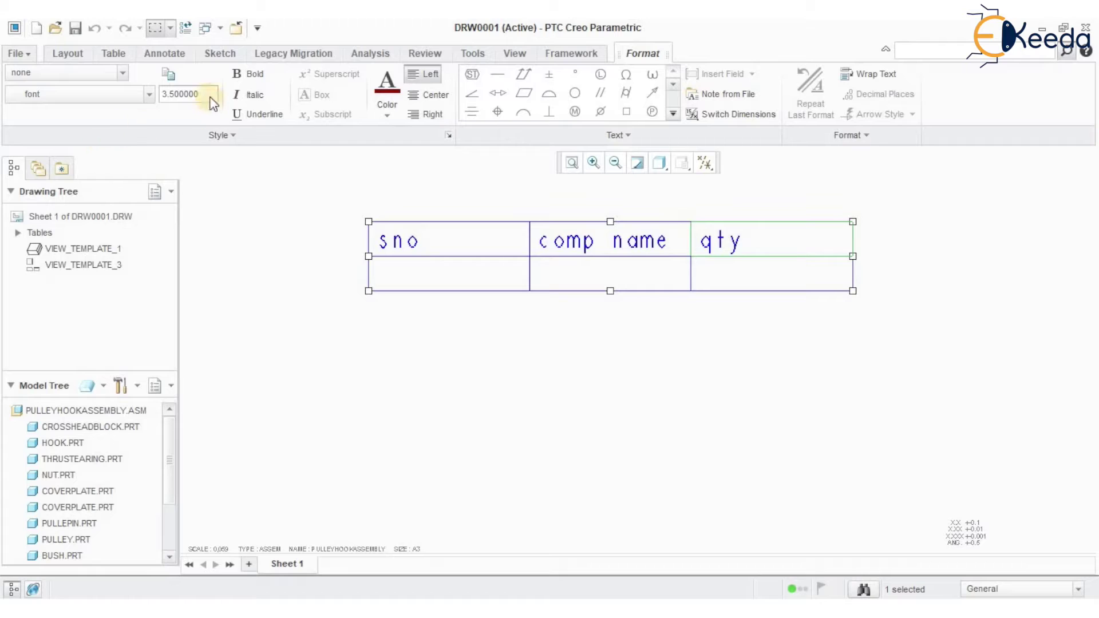
Add a simple repeat region from the second row's first cell to its qty cell
click(117, 55)
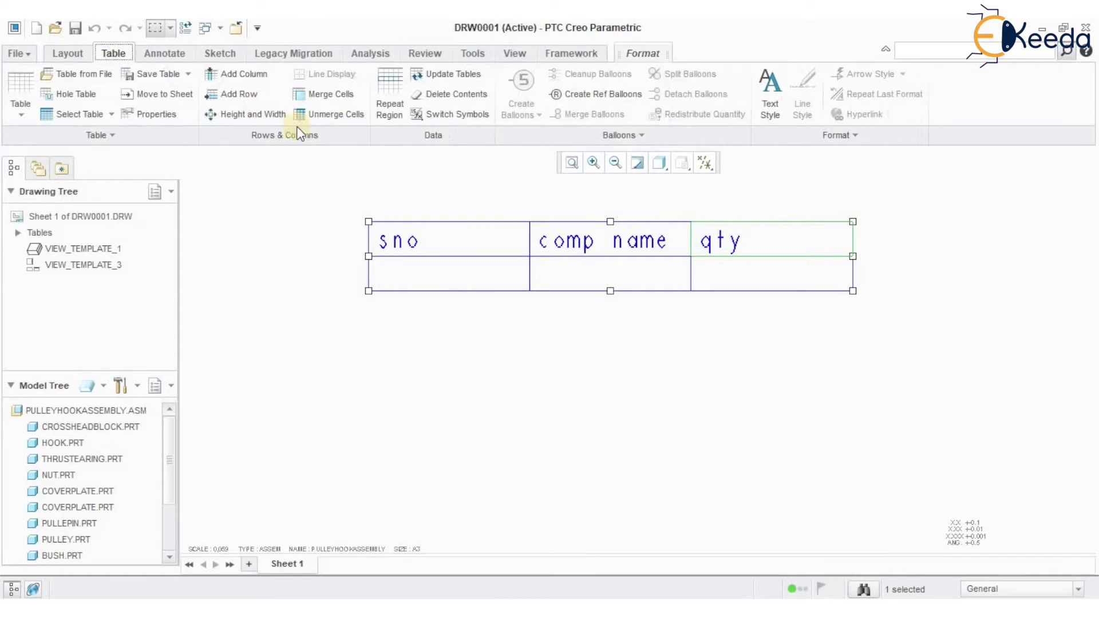
click(397, 105)
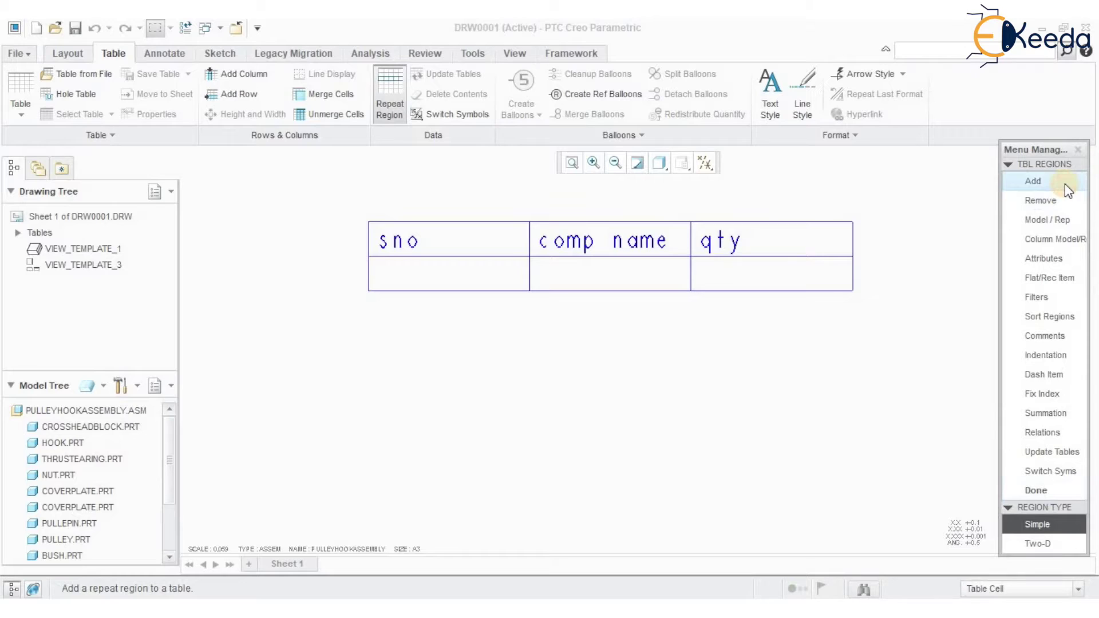
click(1039, 526)
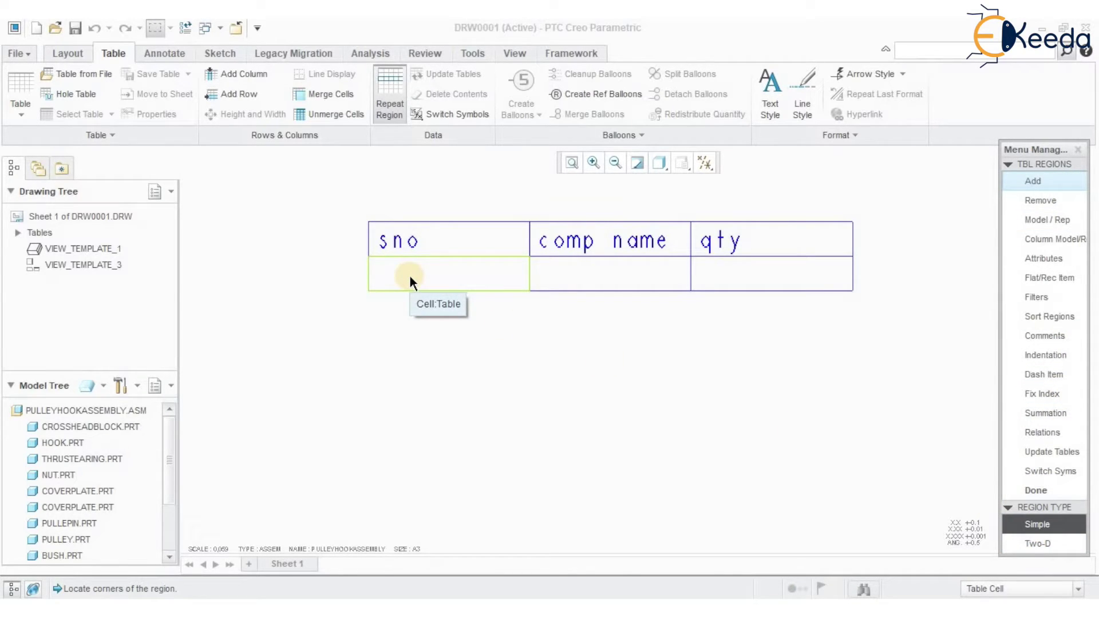
click(410, 275)
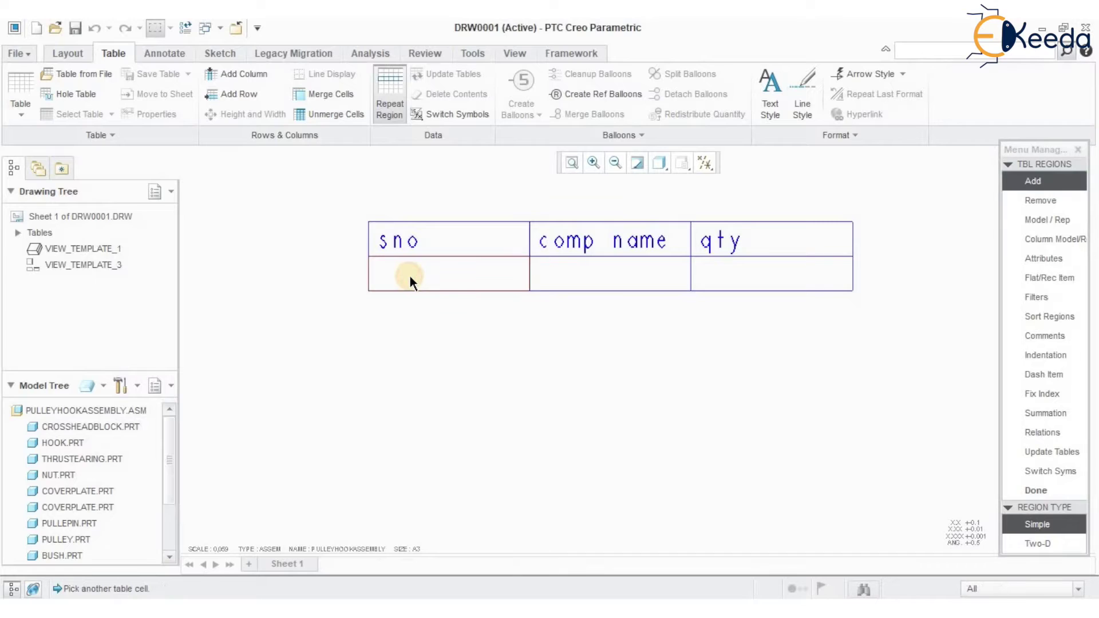
click(772, 268)
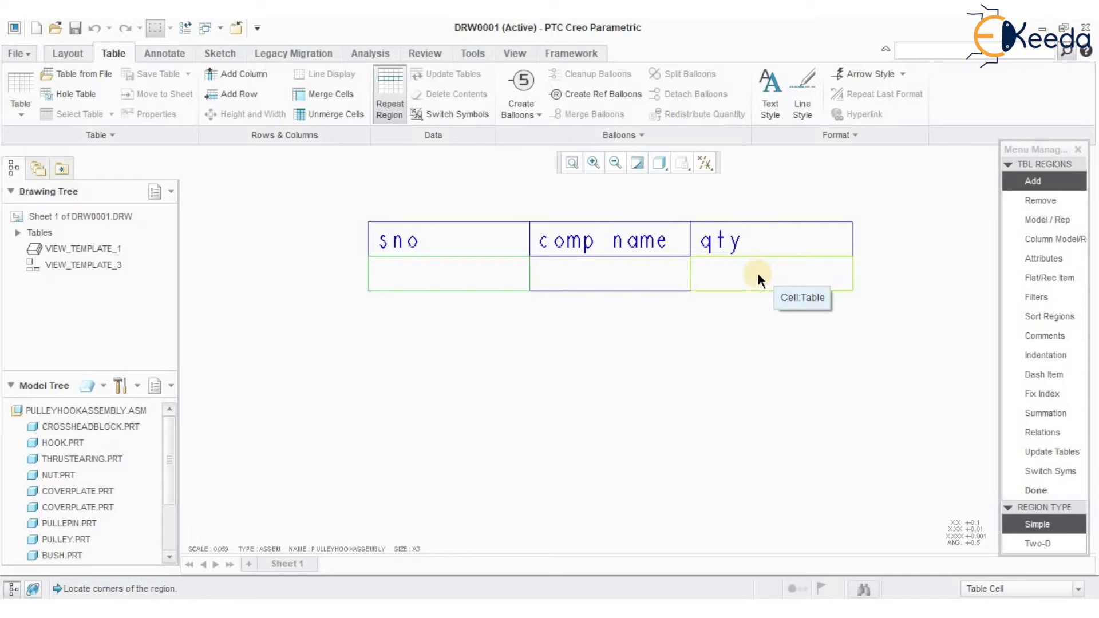
click(758, 273)
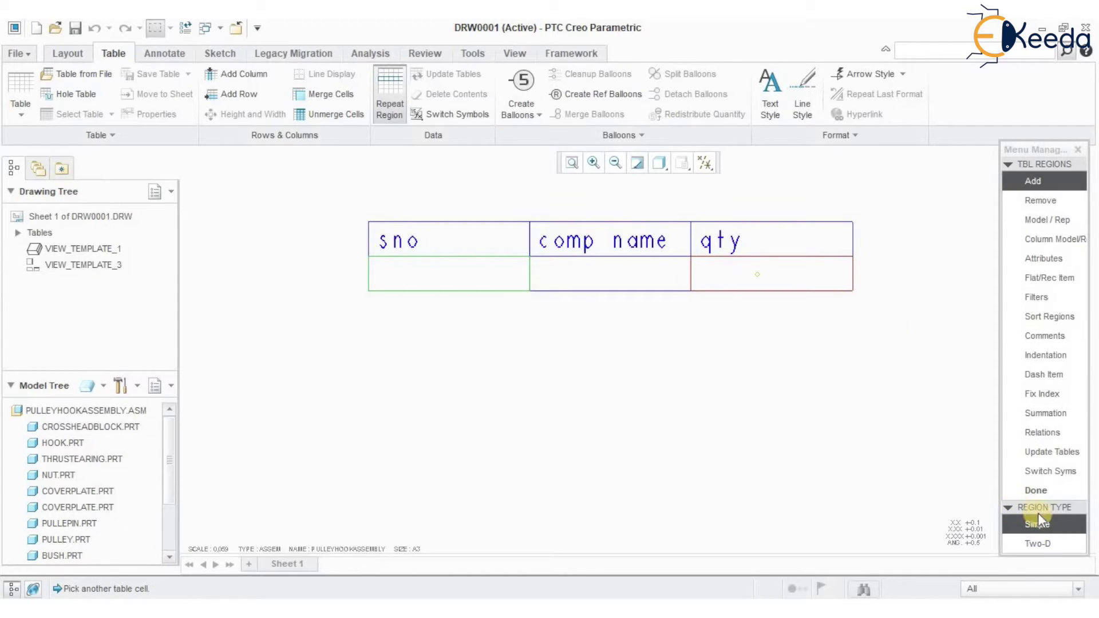
click(1035, 491)
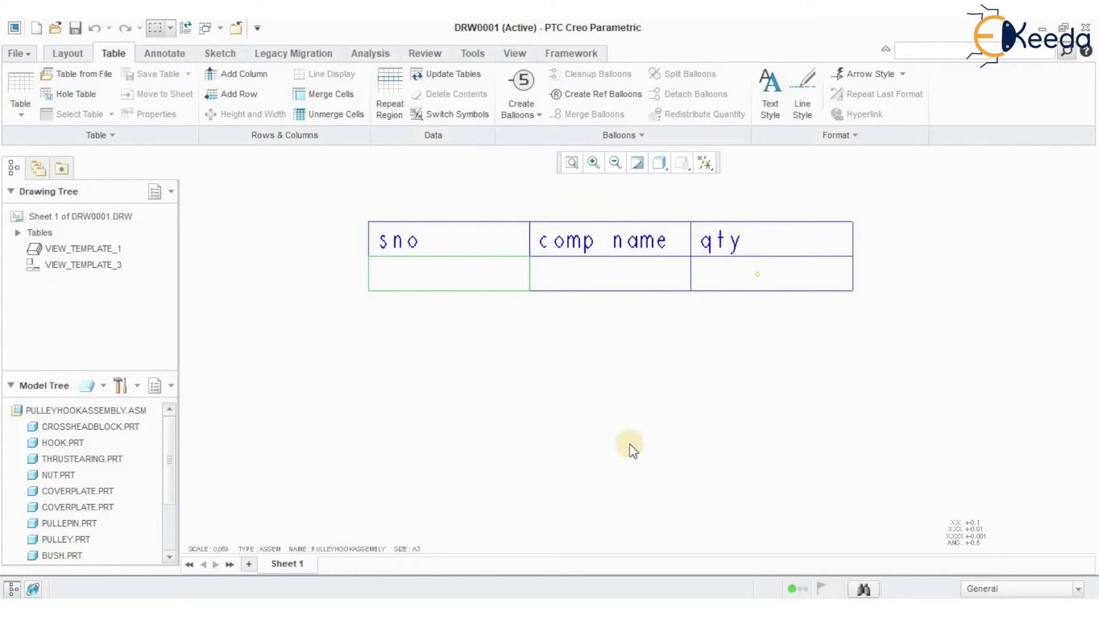
Select and deselect the table to check the new repeat region
click(499, 284)
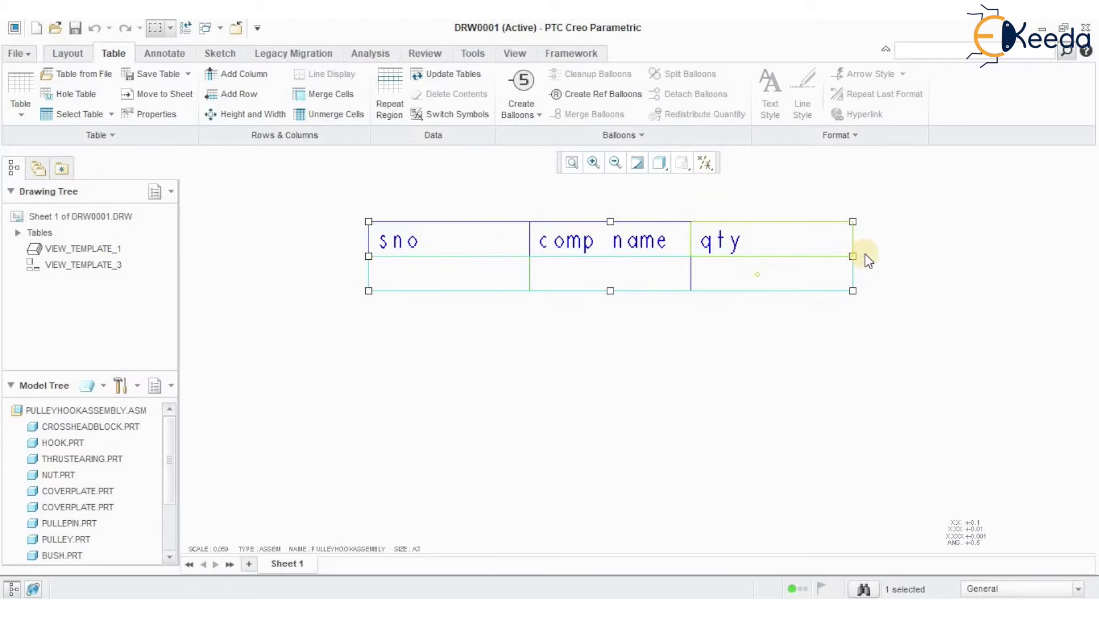
click(541, 411)
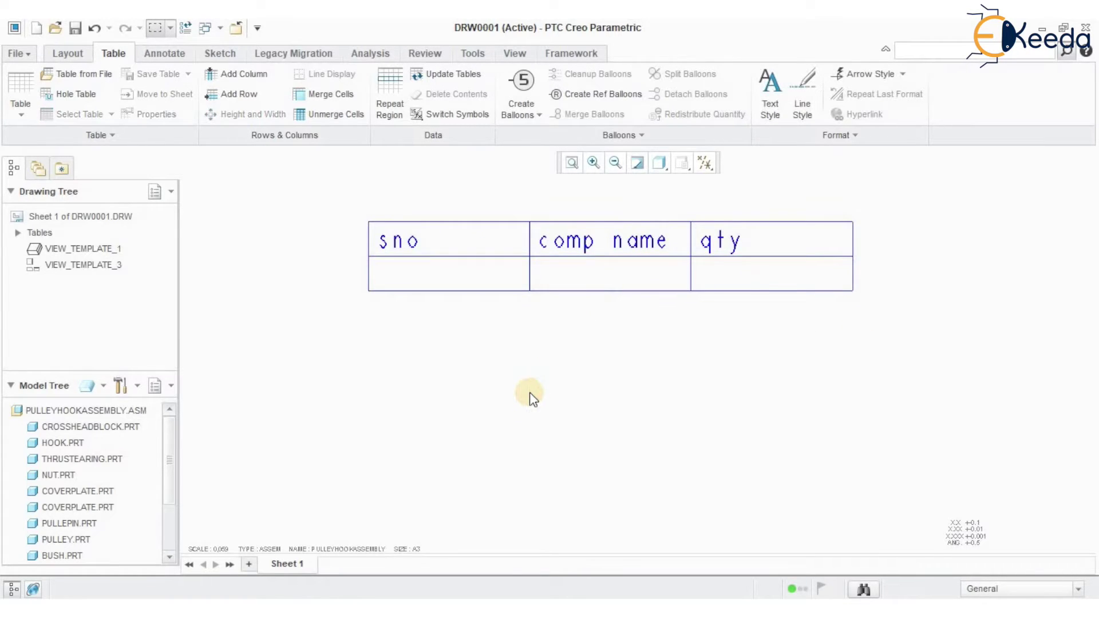
click(478, 229)
click(479, 229)
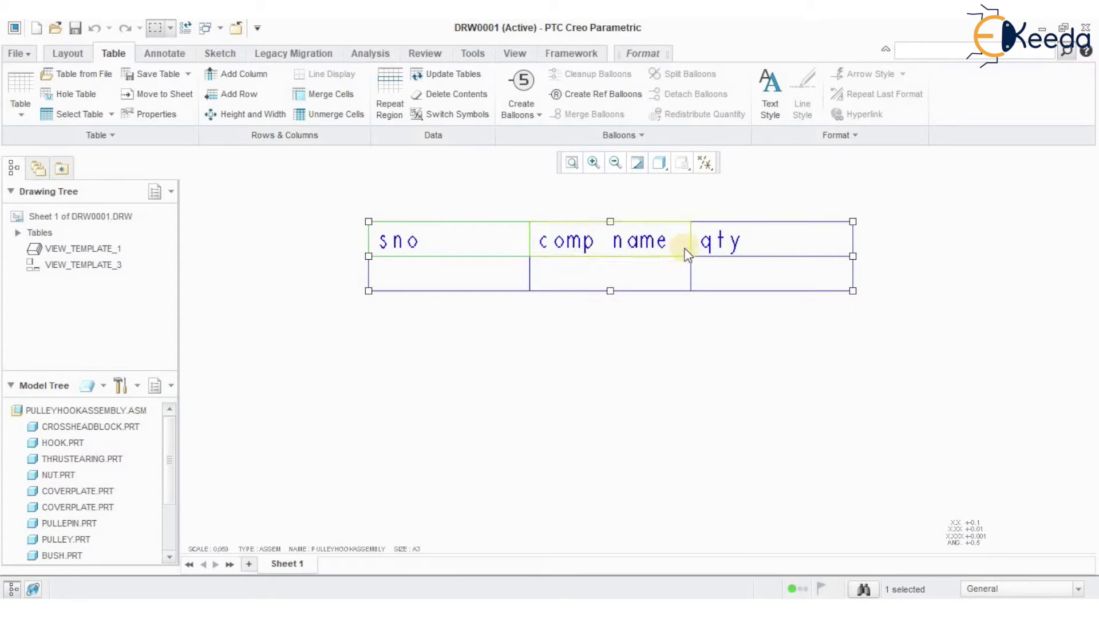
click(653, 437)
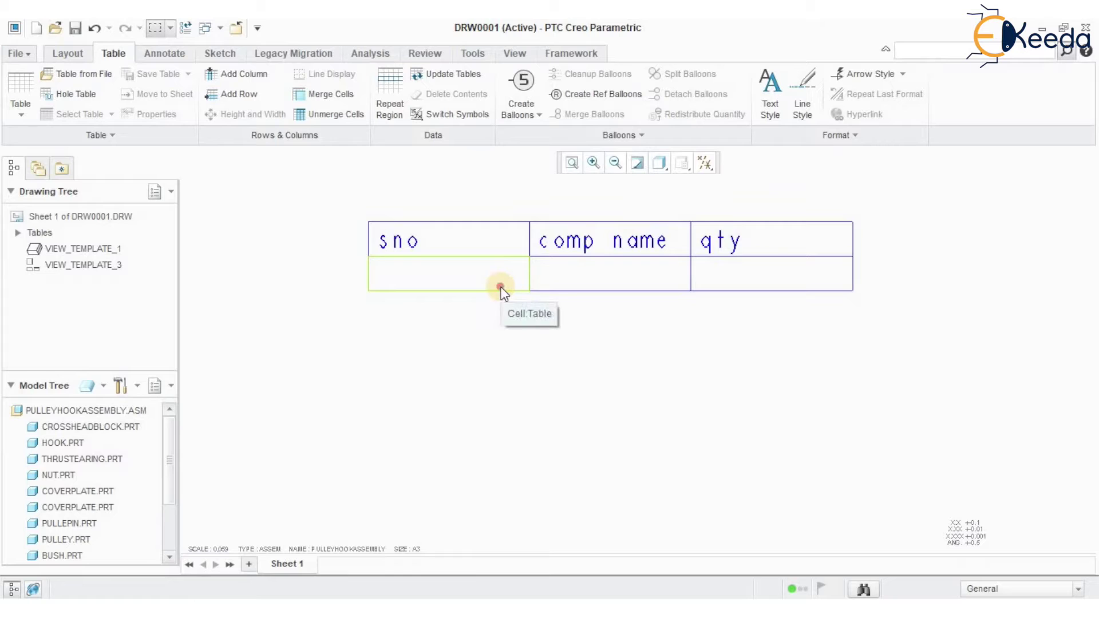
click(502, 292)
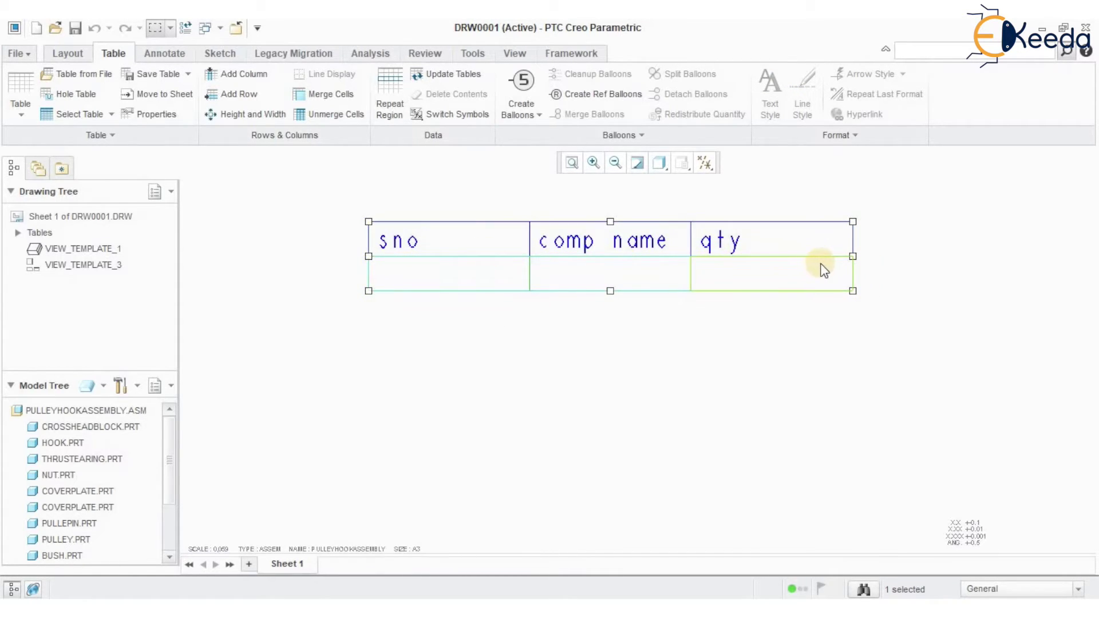
click(605, 385)
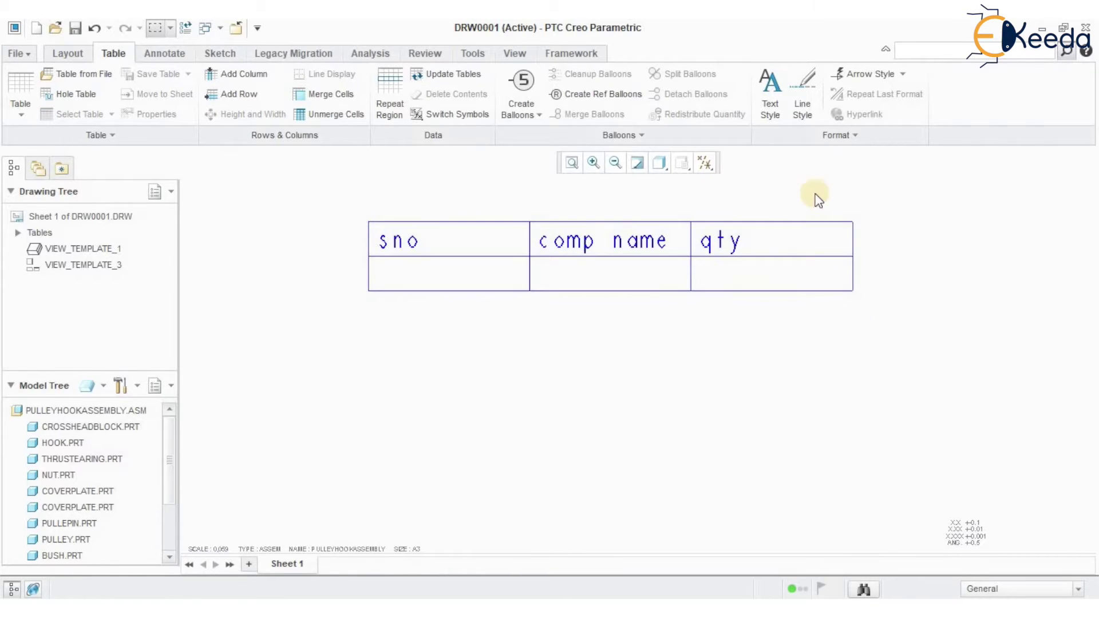
Fill the sno cell of the repeat region with the rpt.index report symbol
double_click(461, 275)
drag(360, 153, 211, 107)
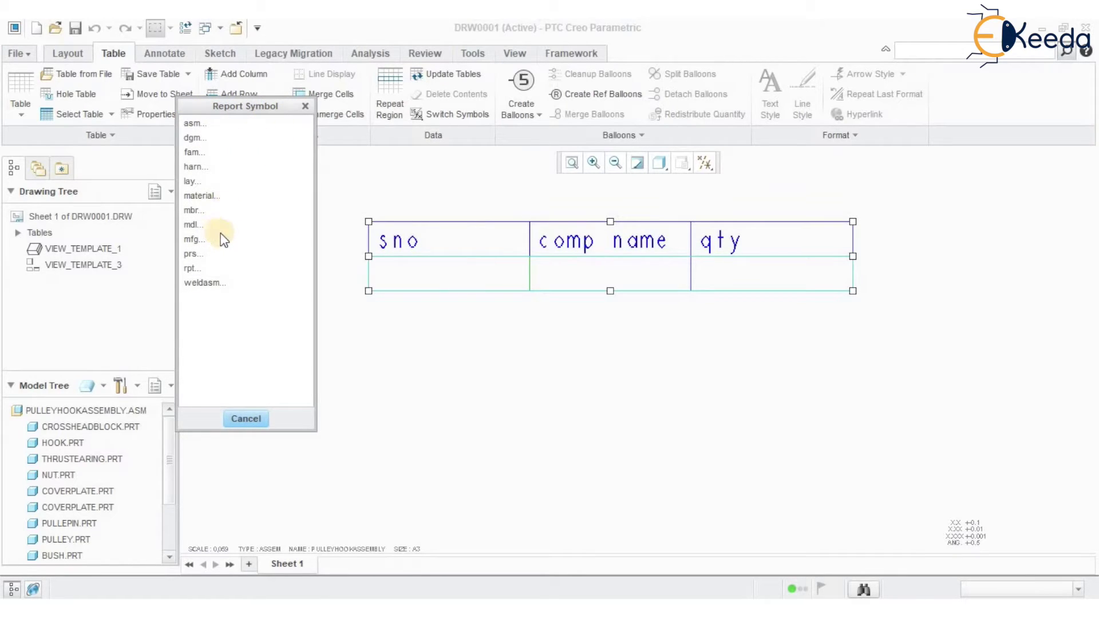
click(190, 269)
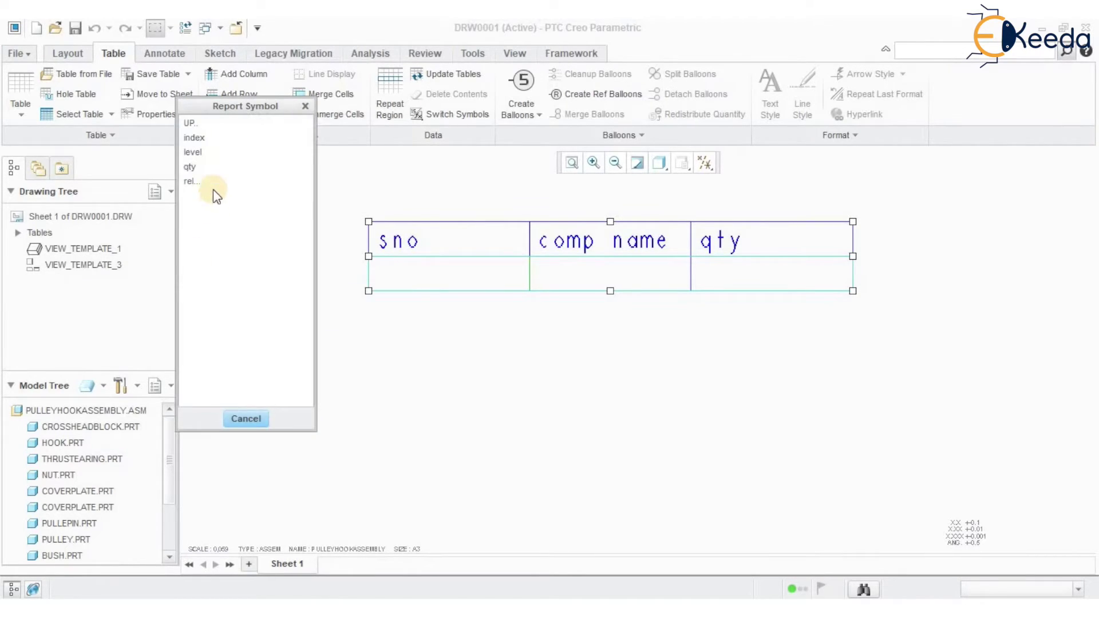
click(196, 139)
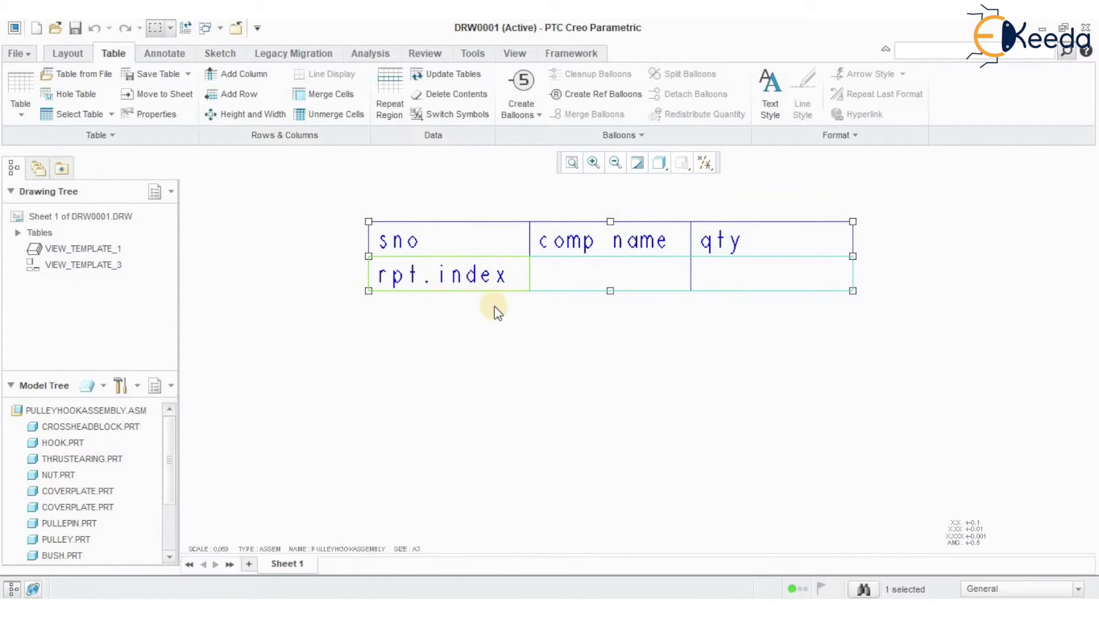
click(572, 363)
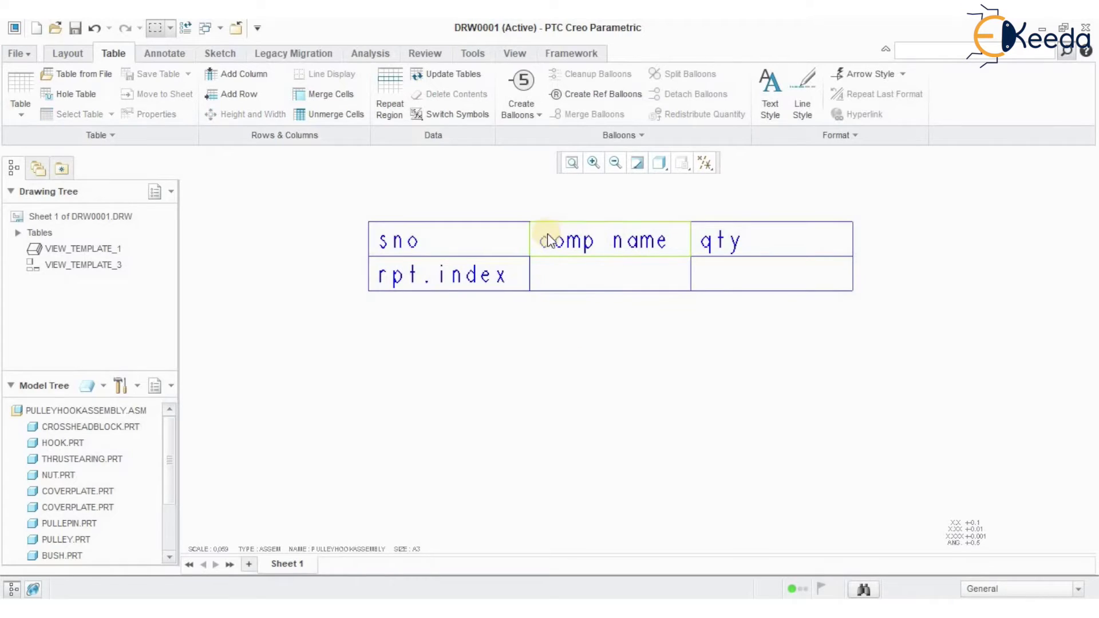
Fill the comp name cell with the asm.mbr.name report symbol
double_click(589, 286)
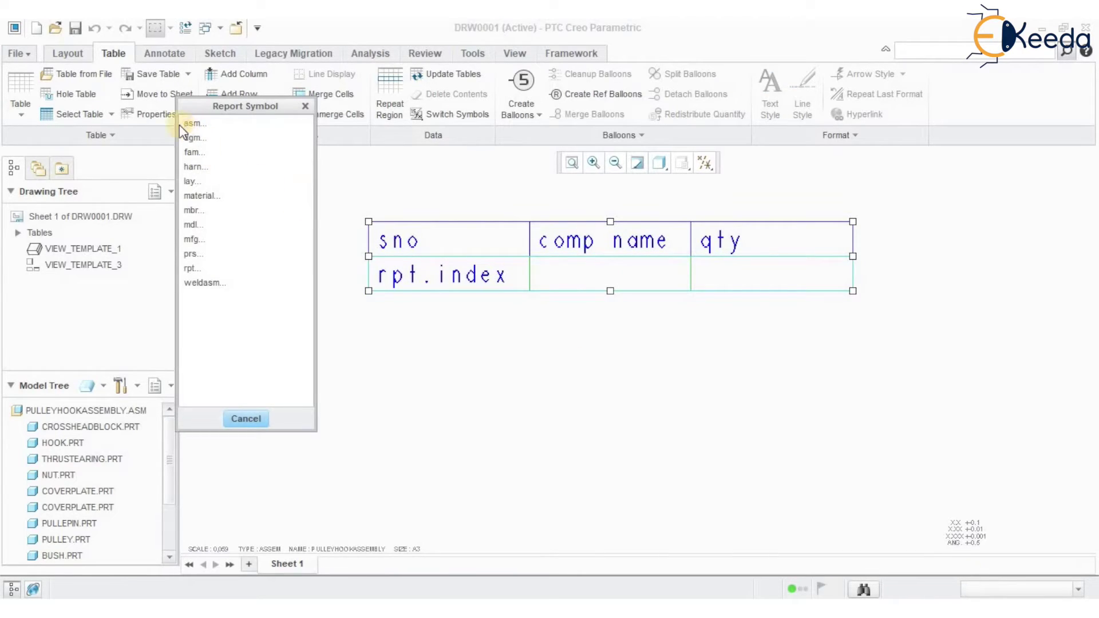
click(201, 135)
click(186, 122)
click(207, 123)
click(191, 139)
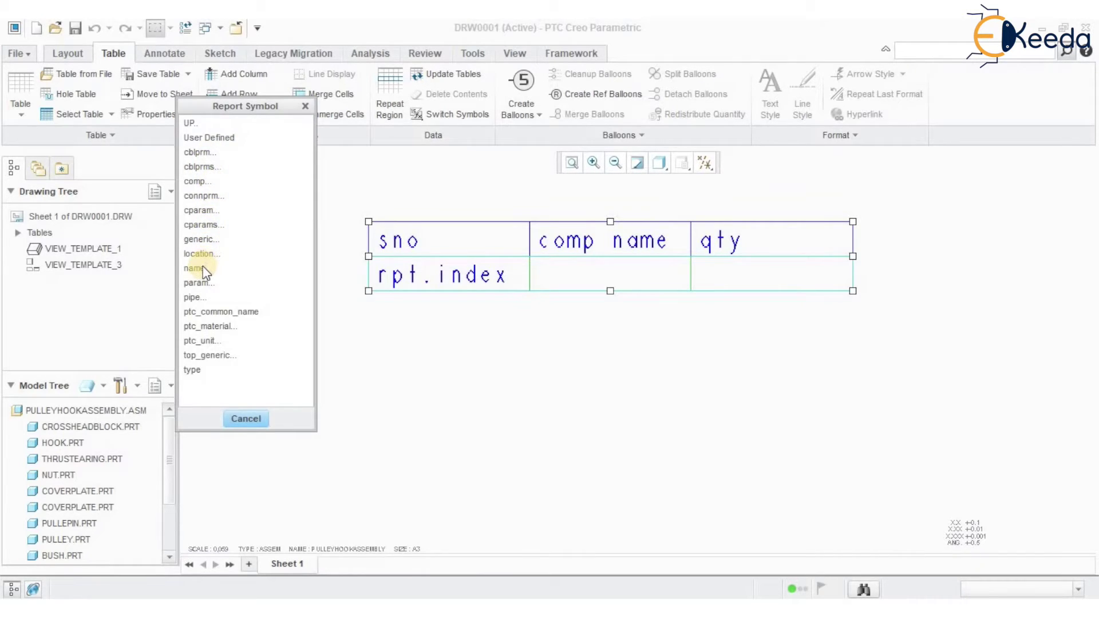
click(245, 269)
click(609, 338)
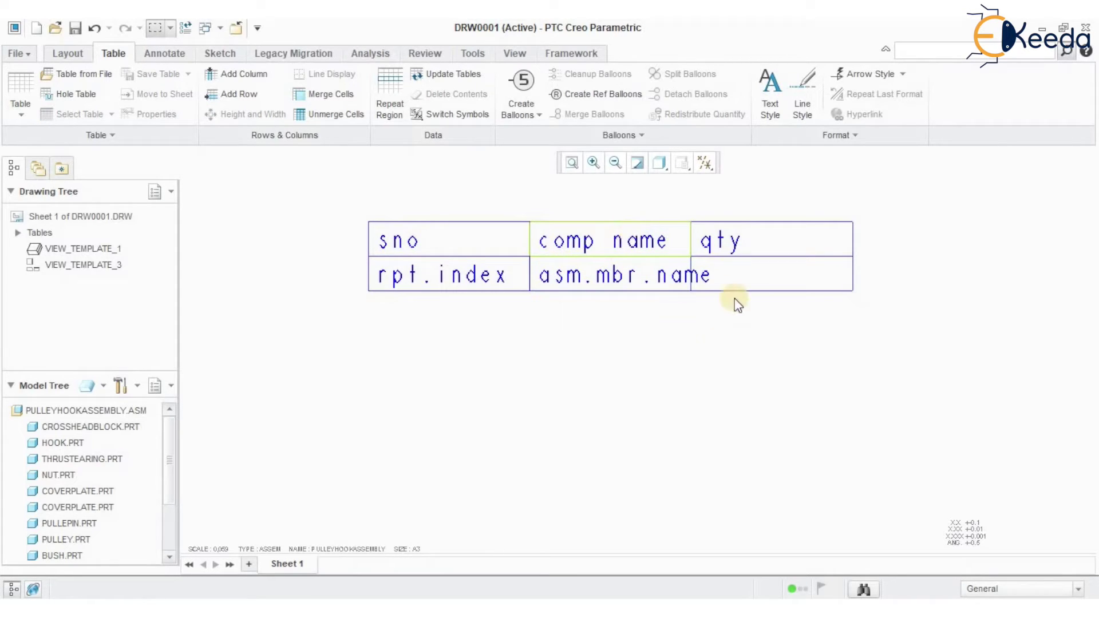
Fill the qty cell with the rpt.qty report symbol
double_click(808, 275)
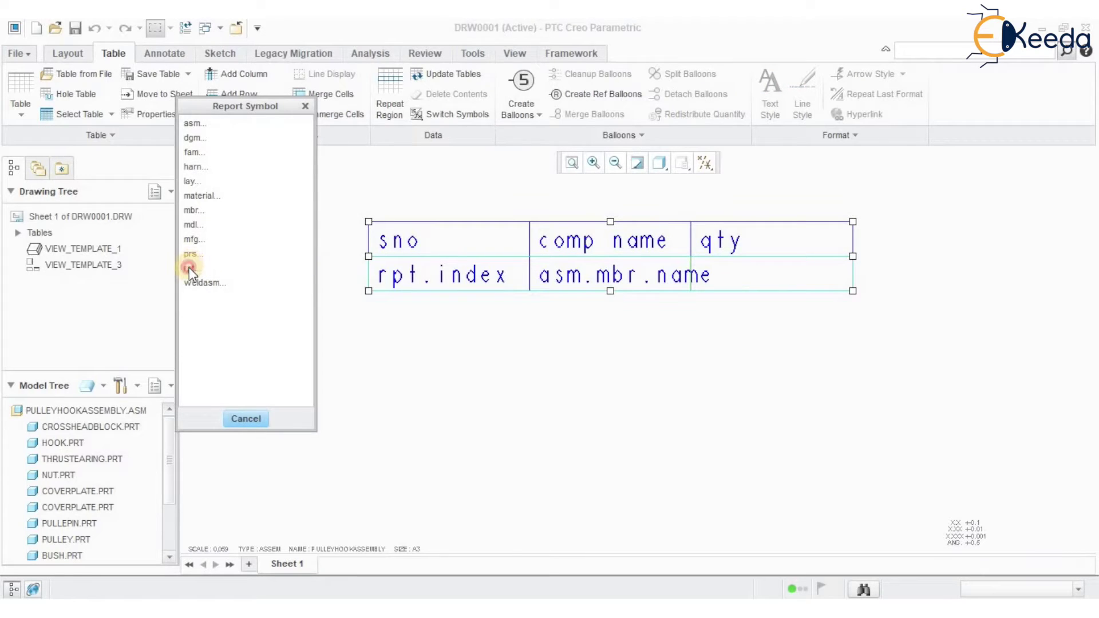
click(189, 268)
click(191, 167)
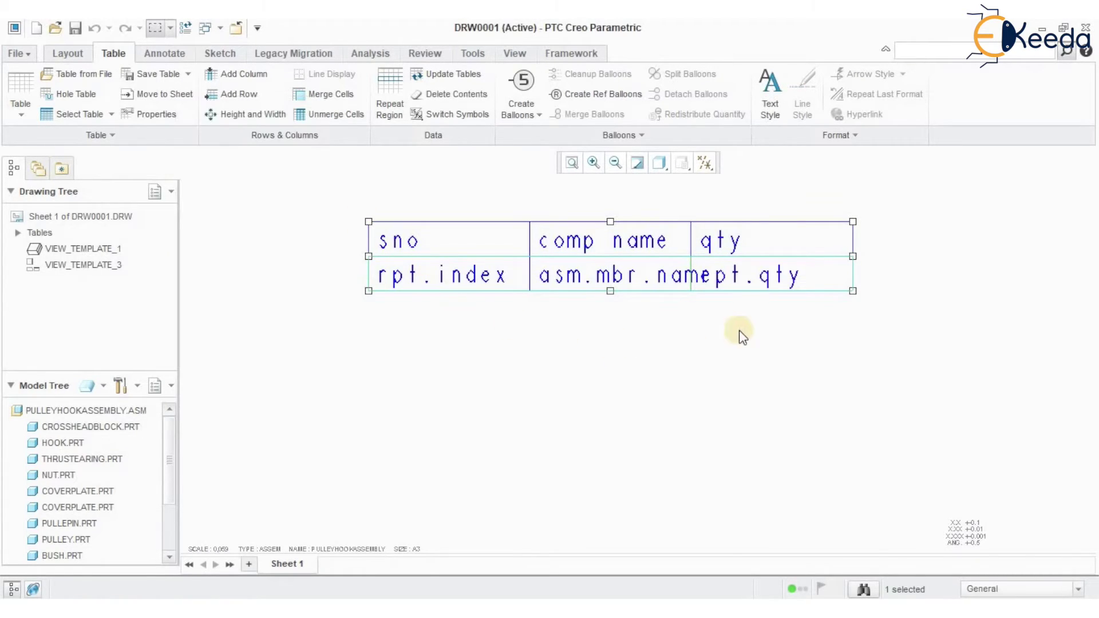
click(641, 387)
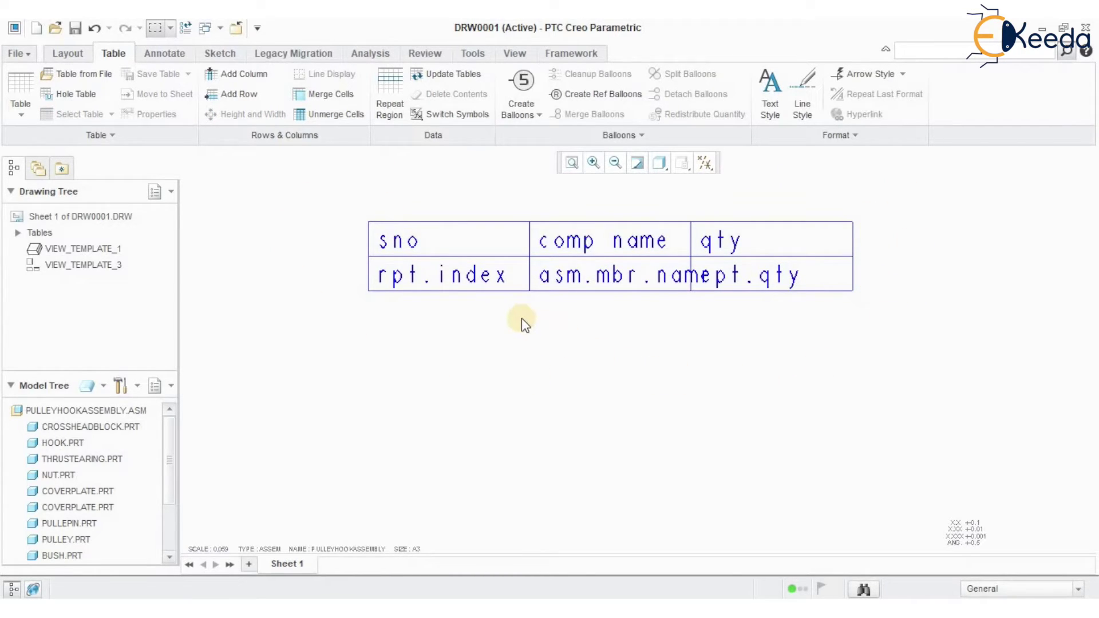
mouse_move(565, 298)
ctrl+middle_down()
mouse_move(564, 319)
mouse_move(521, 372)
mouse_move(653, 361)
ctrl+middle_up()
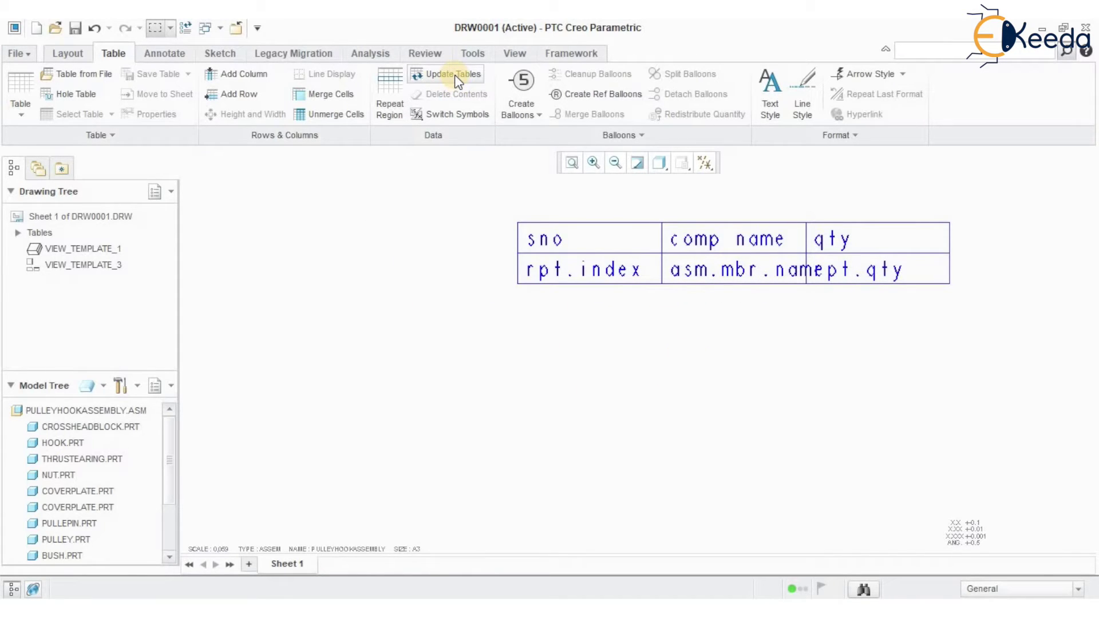
Update the table so it lists twelve numbered parts, CROSSHEADBLOCK through DISTANCEBBOLT
click(455, 76)
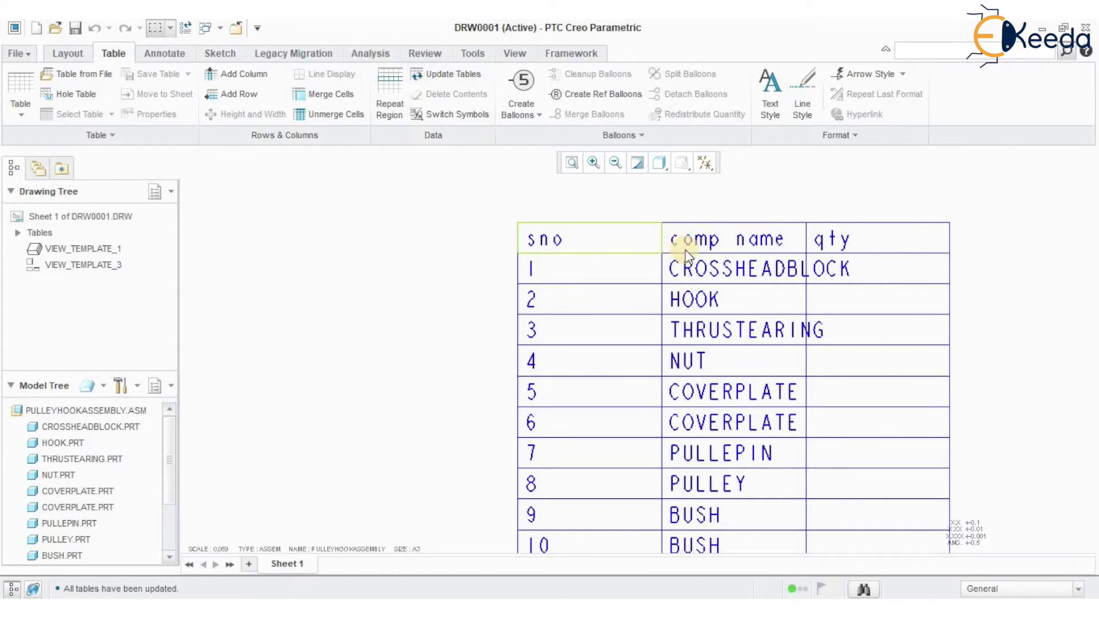
mouse_move(692, 250)
ctrl+middle_down()
mouse_move(678, 302)
mouse_move(720, 160)
ctrl+middle_up()
ctrl+middle_drag(902, 449, 875, 463)
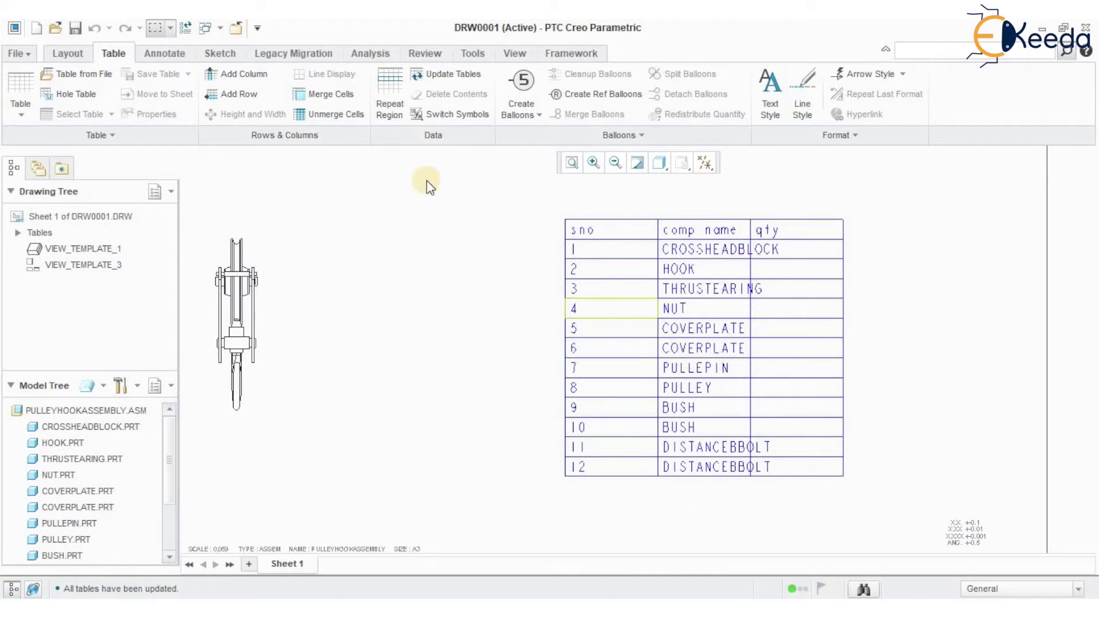
Set the repeat region to No Duplicates, giving BUSH, COVERPLATE and DISTANCEBBOLT quantity 2
click(393, 102)
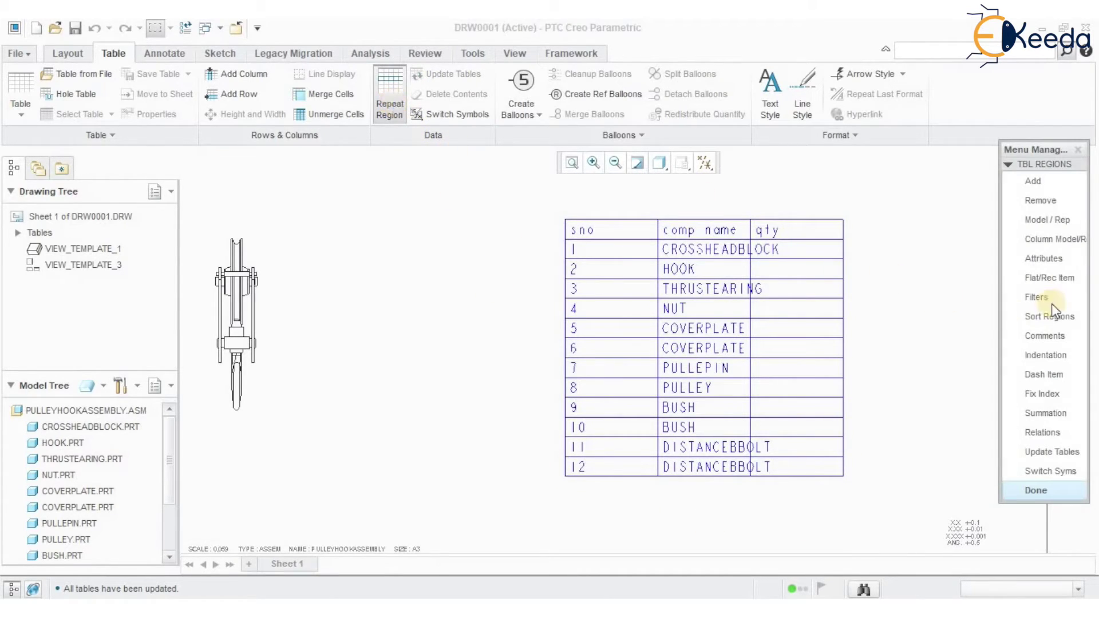
click(1056, 259)
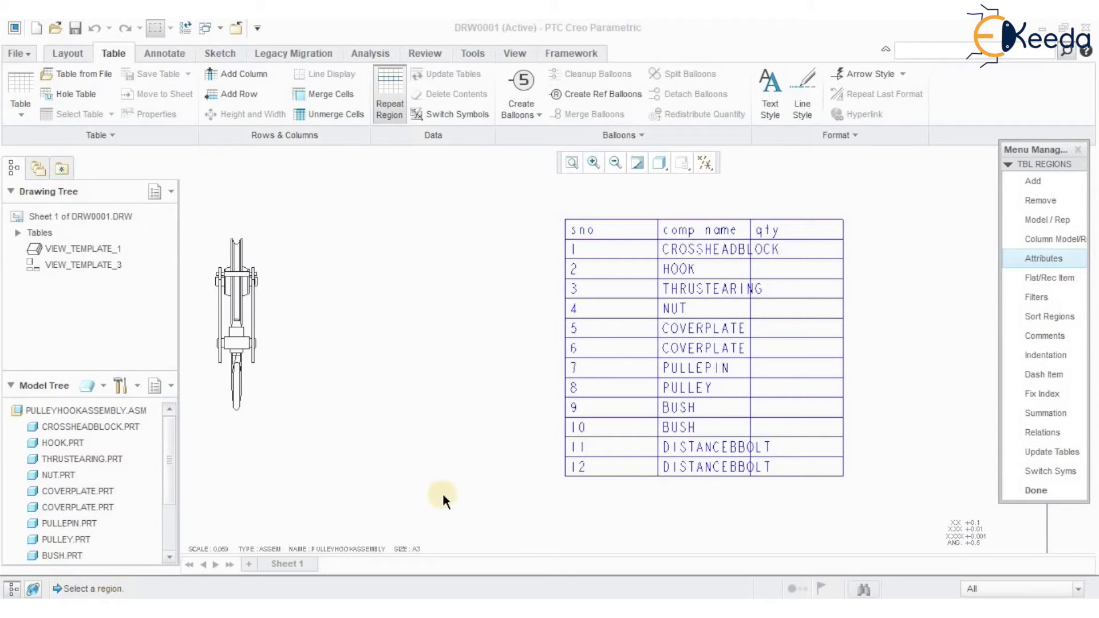
click(770, 295)
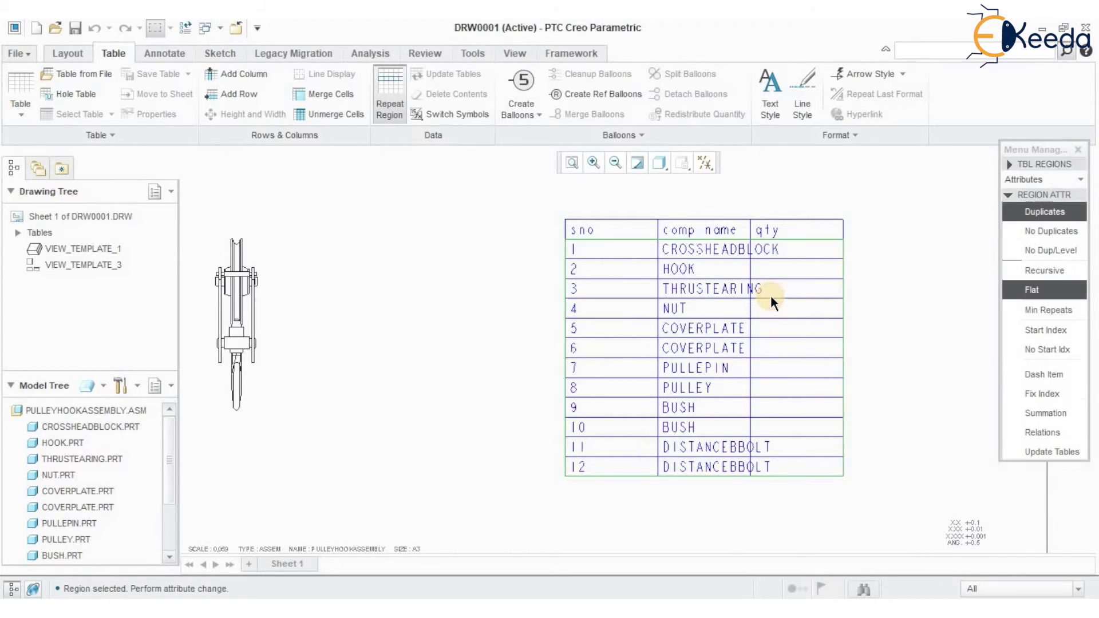
click(1035, 228)
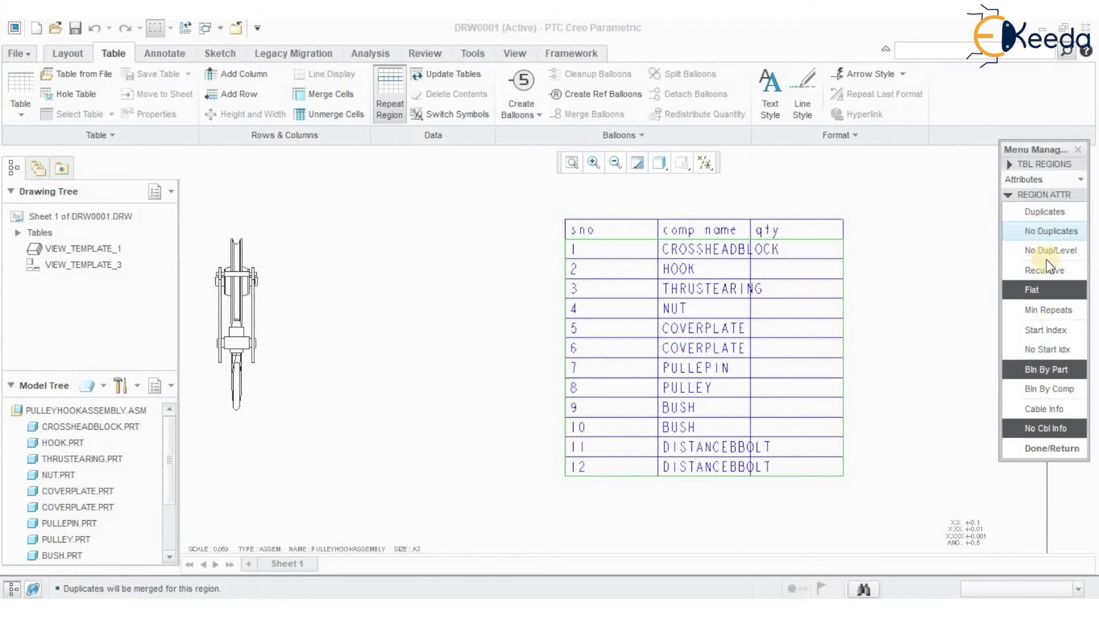
click(1033, 449)
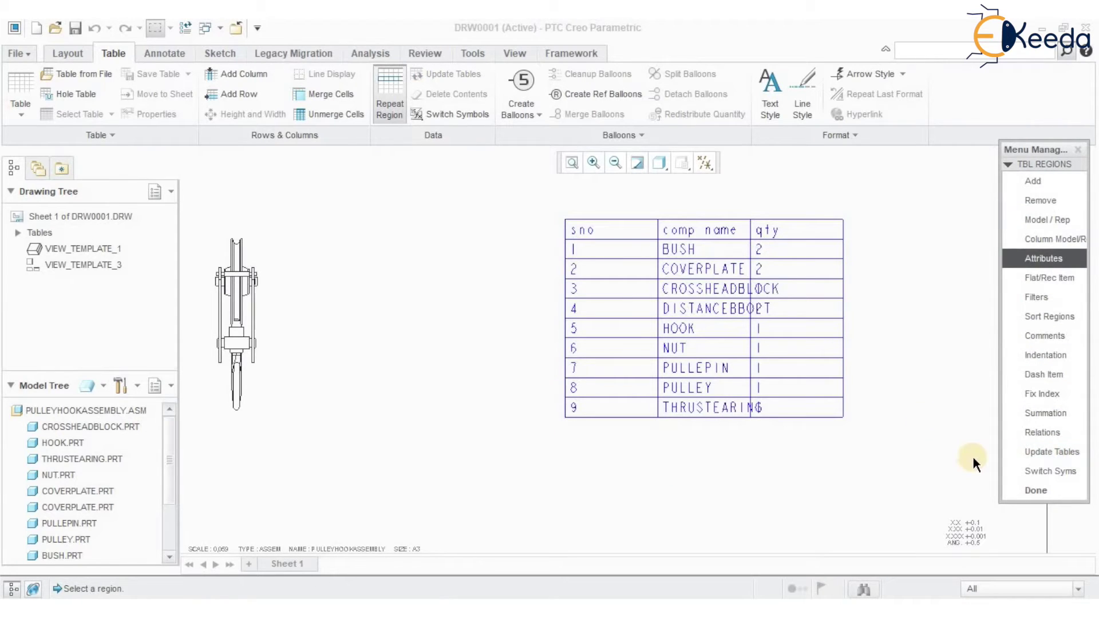
click(1022, 491)
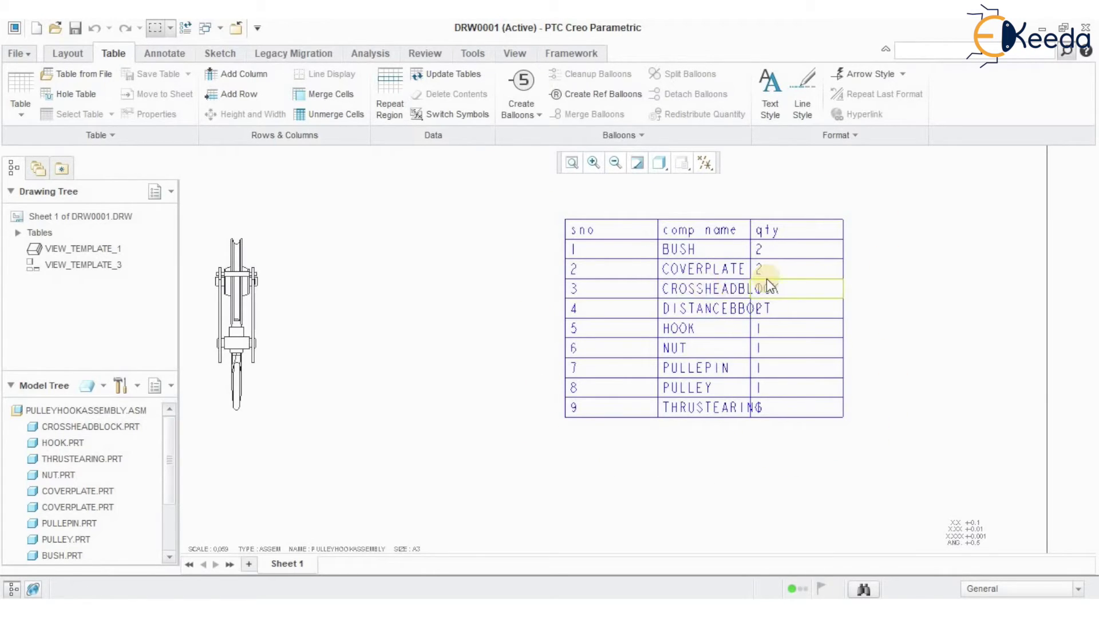
Widen the BOM comp name column to 15 characters so full part names fit
click(743, 235)
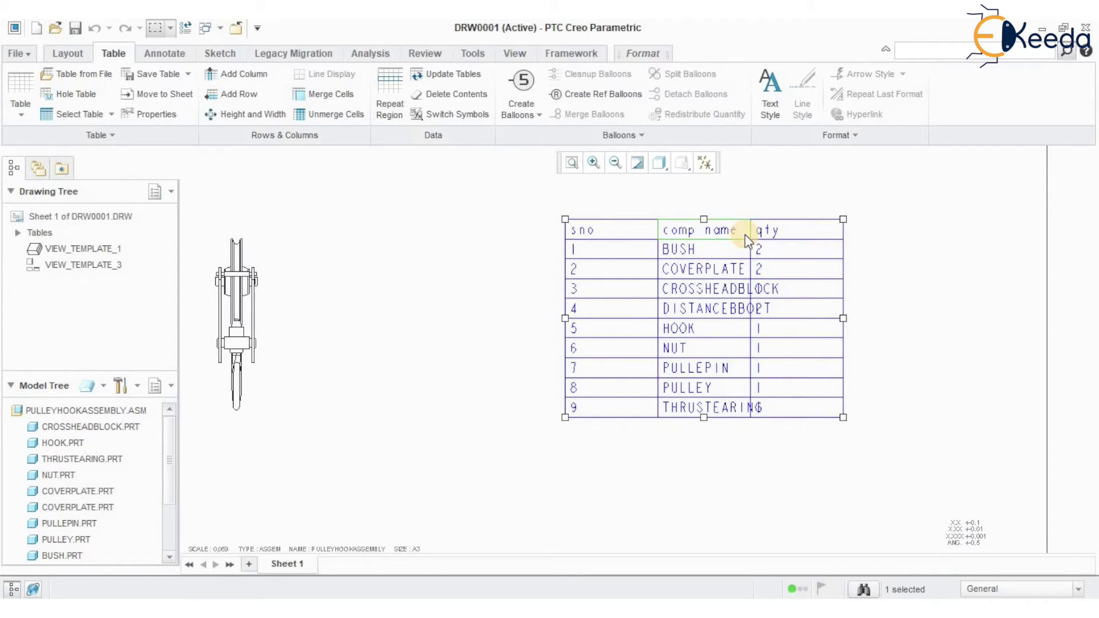
right_click(744, 235)
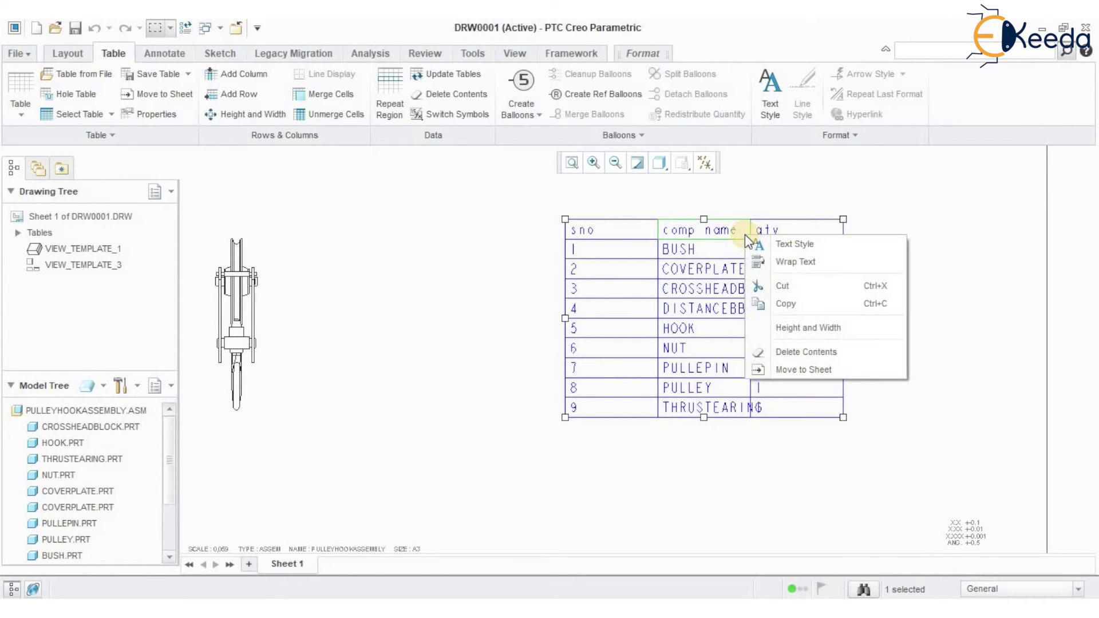
click(802, 335)
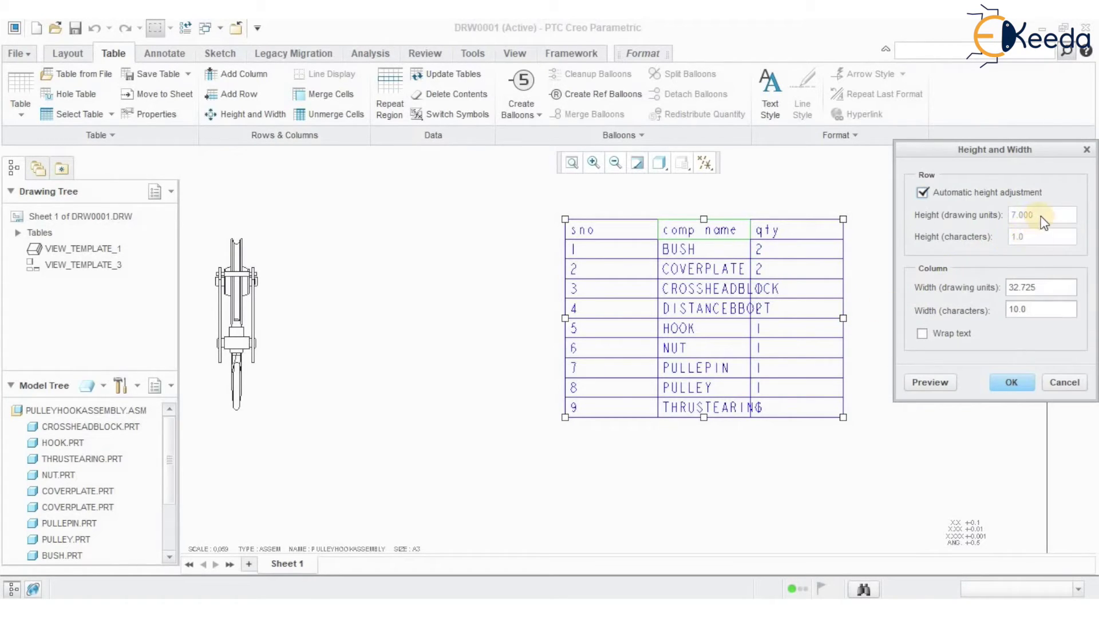
drag(1025, 310, 1001, 310)
text(15)
click(919, 385)
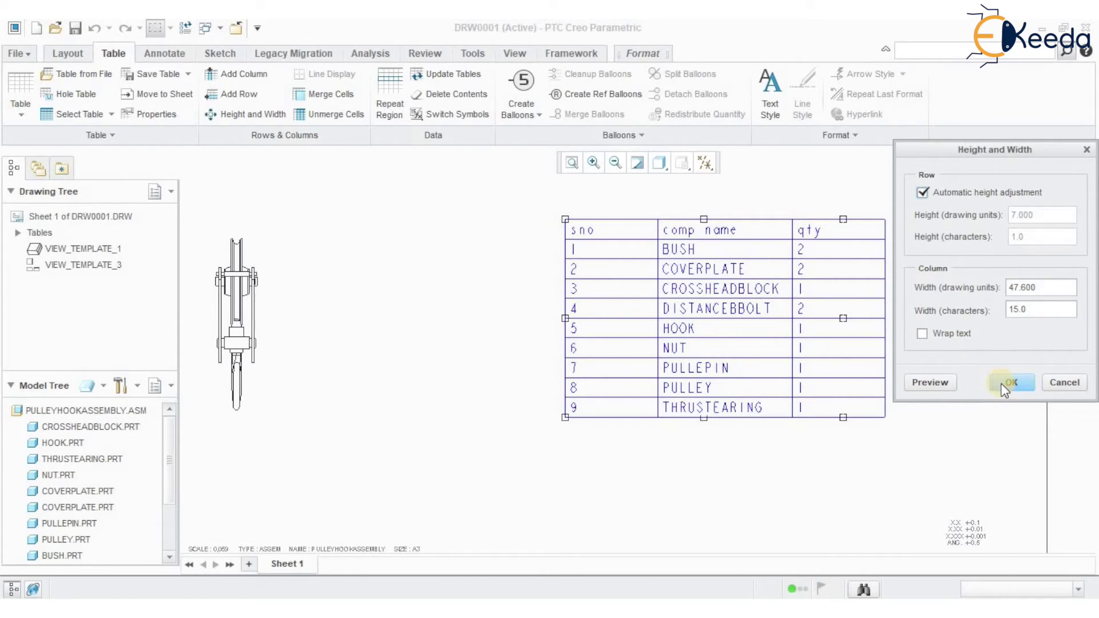
middle_click(809, 369)
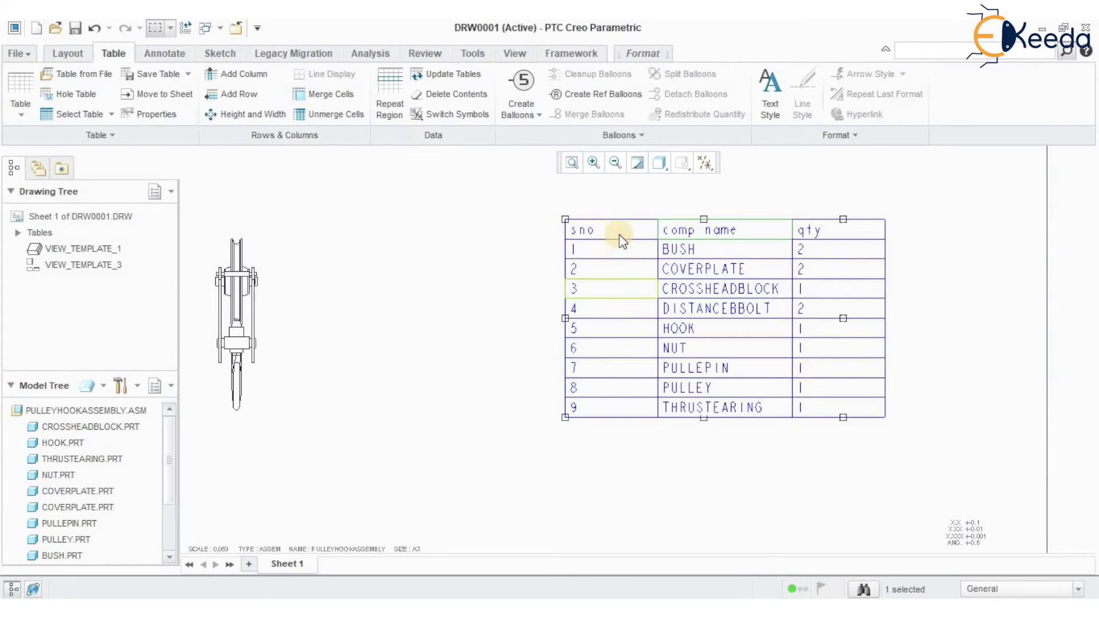
Narrow the sno column to 3 characters wide
click(616, 229)
right_click(616, 229)
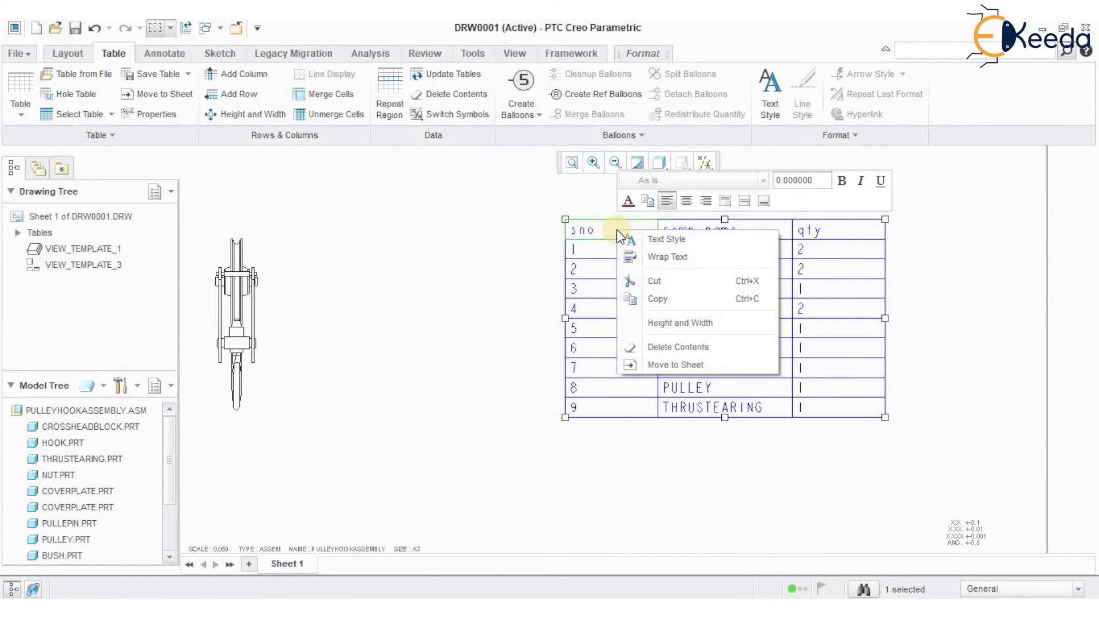
click(655, 324)
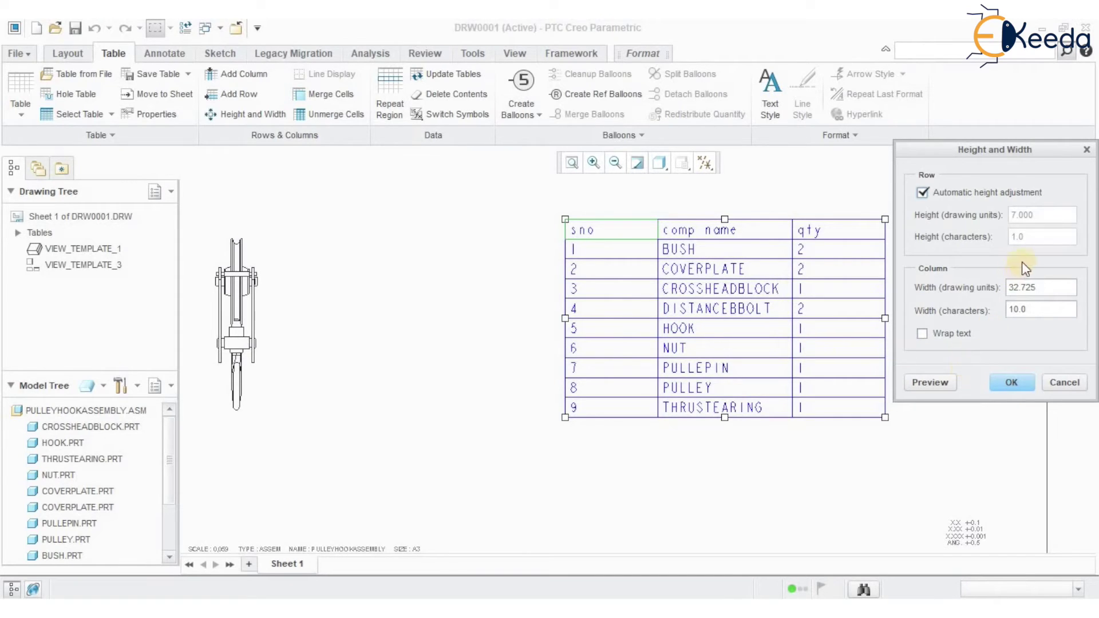
drag(1031, 307, 965, 314)
click(929, 382)
text(5)
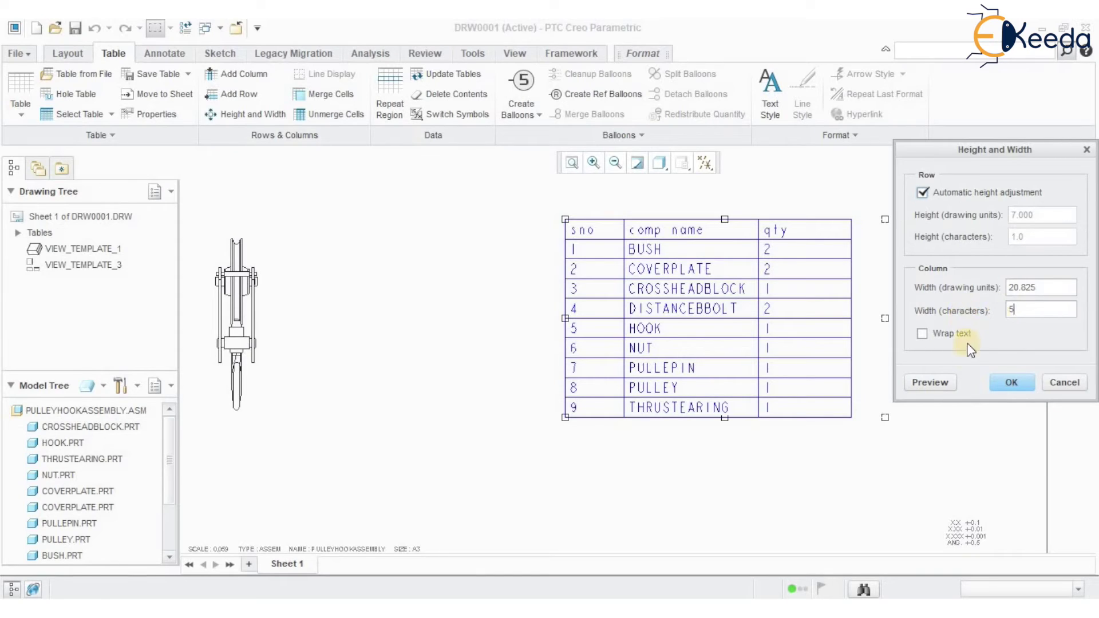
click(927, 382)
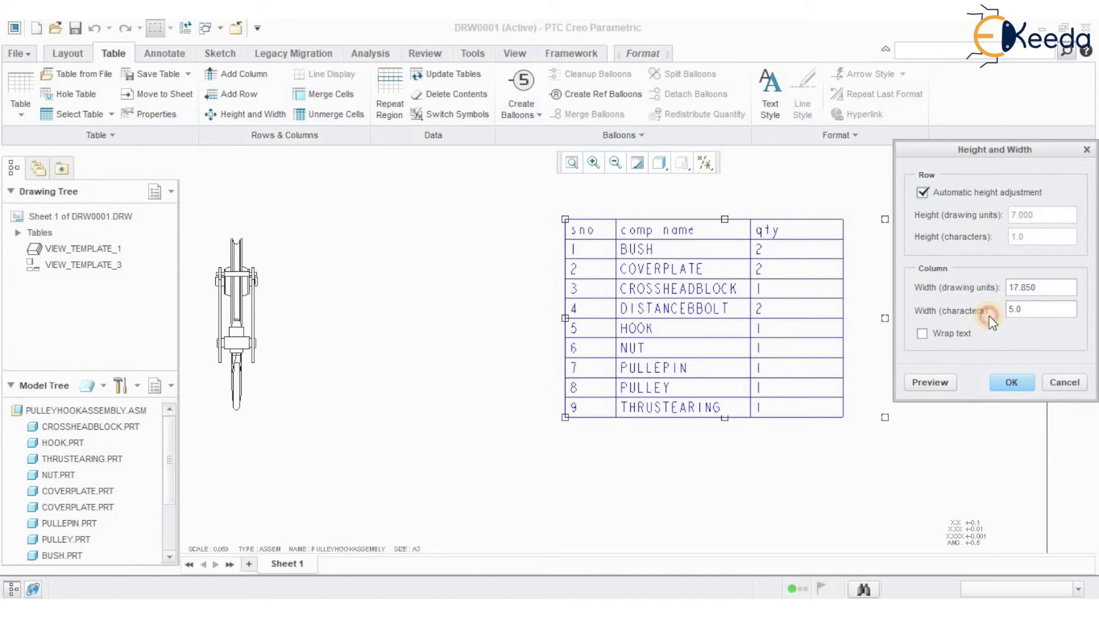
drag(1003, 307, 1014, 309)
text(3)
click(914, 383)
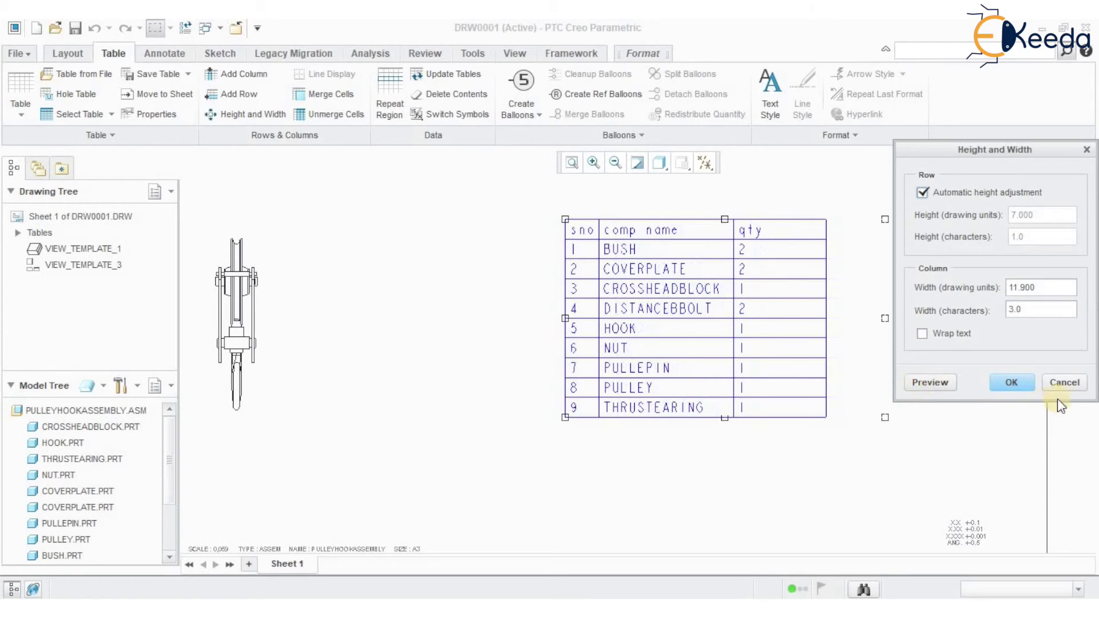
click(1010, 384)
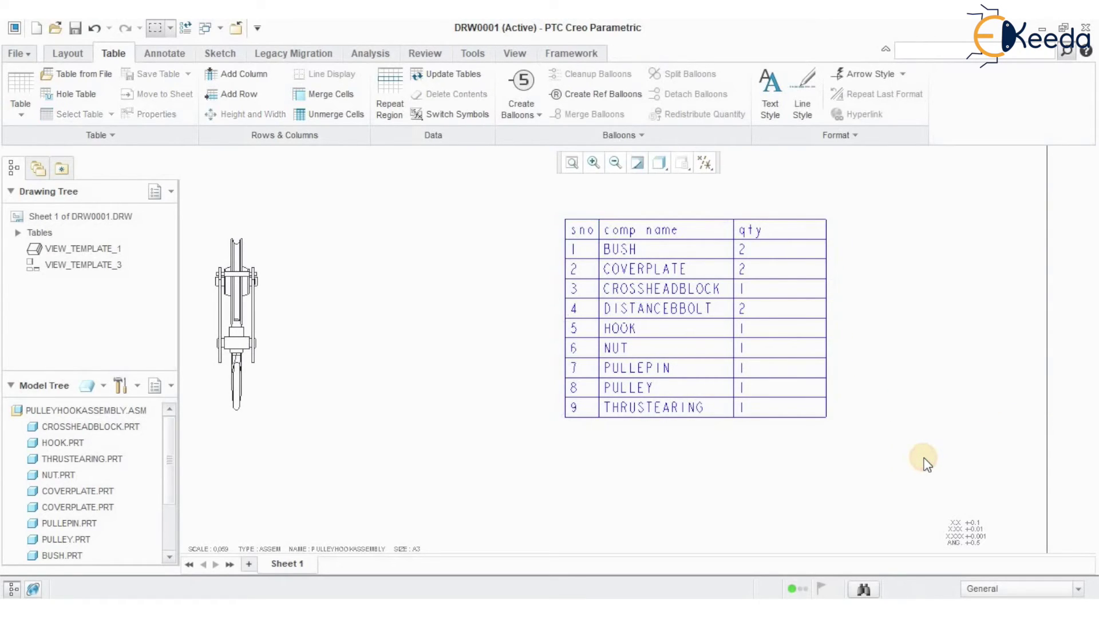
Add BOM balloons to the side view of the assembly
mouse_move(596, 473)
ctrl+middle_down()
mouse_move(645, 464)
mouse_move(696, 407)
mouse_move(653, 375)
ctrl+middle_up()
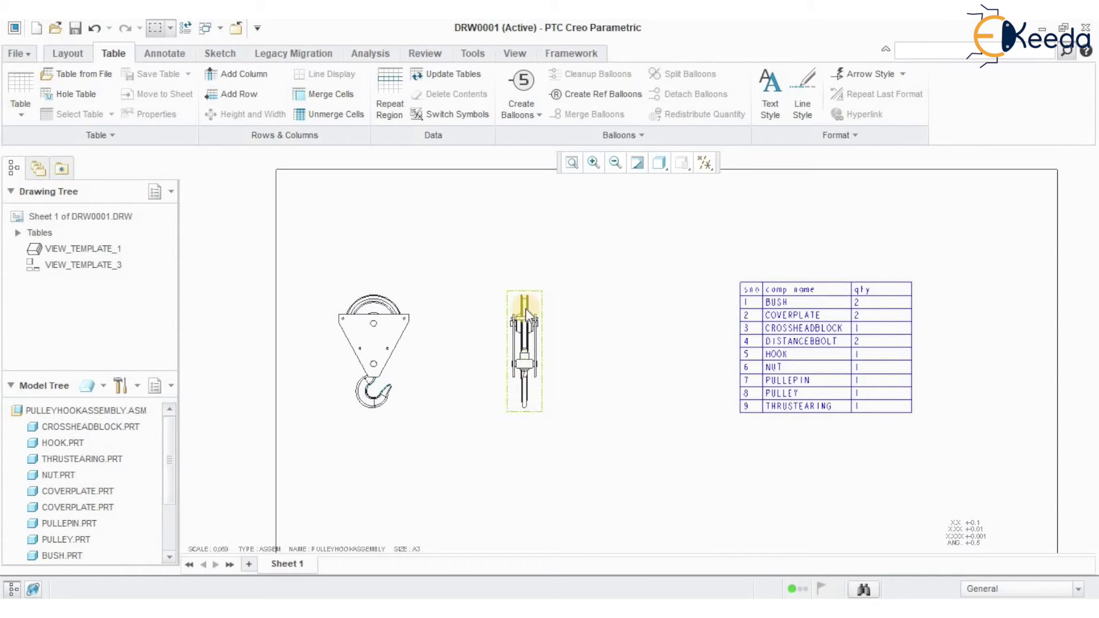
click(525, 107)
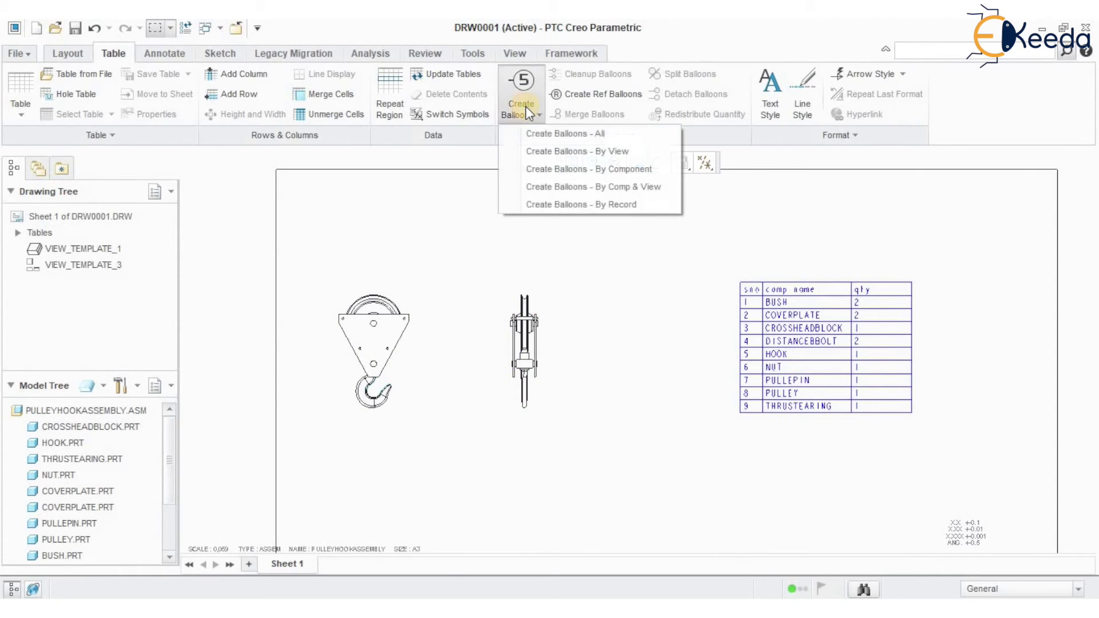
click(536, 151)
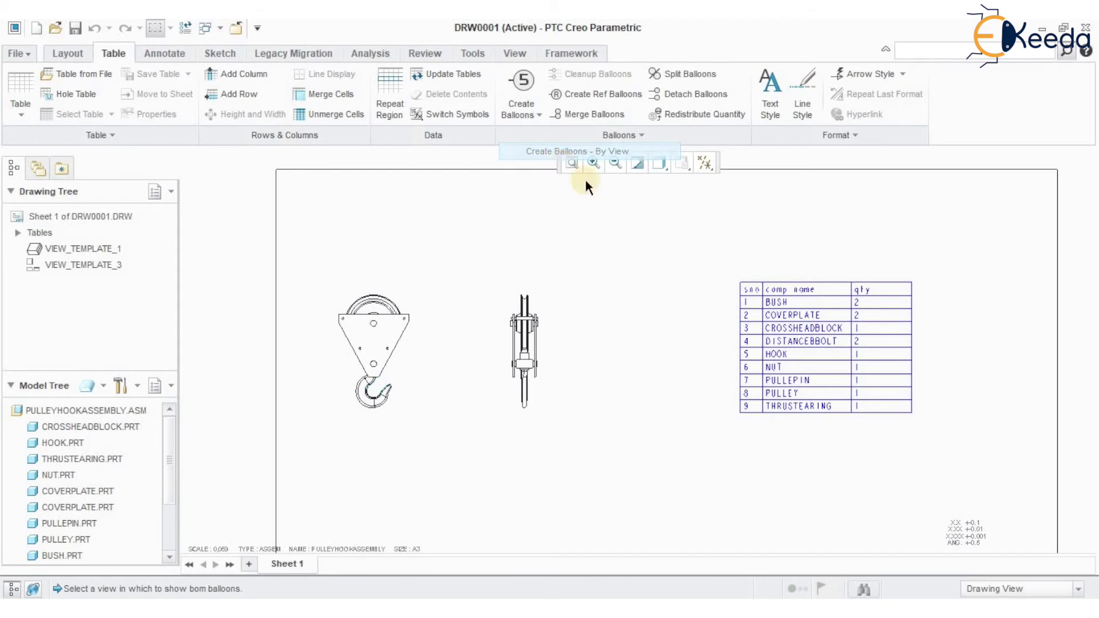
click(534, 307)
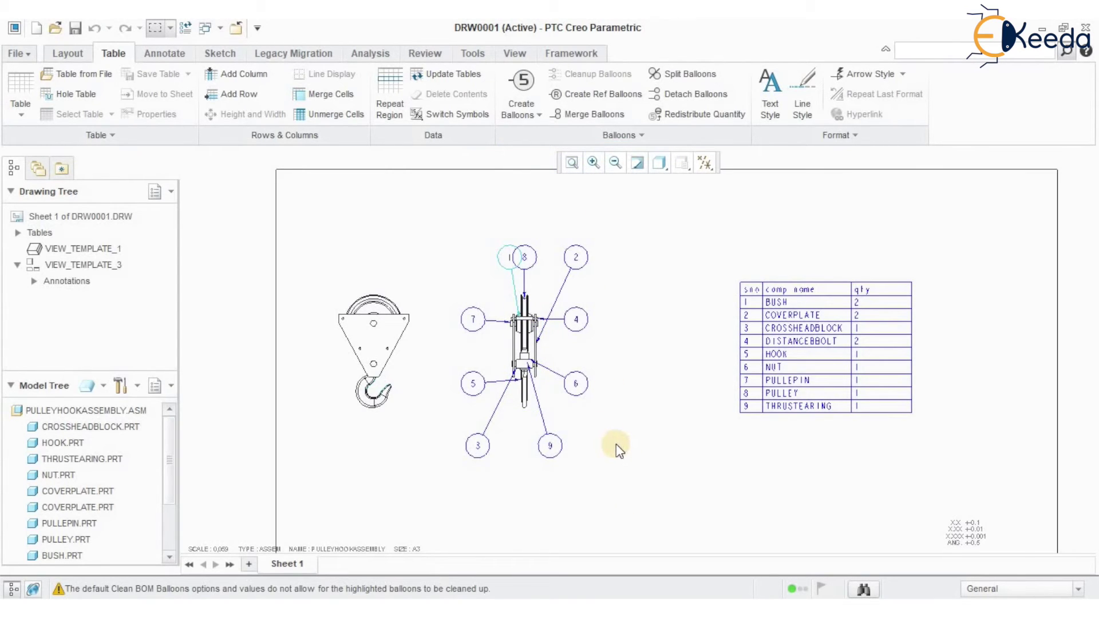
scroll(602, 461, up, 4)
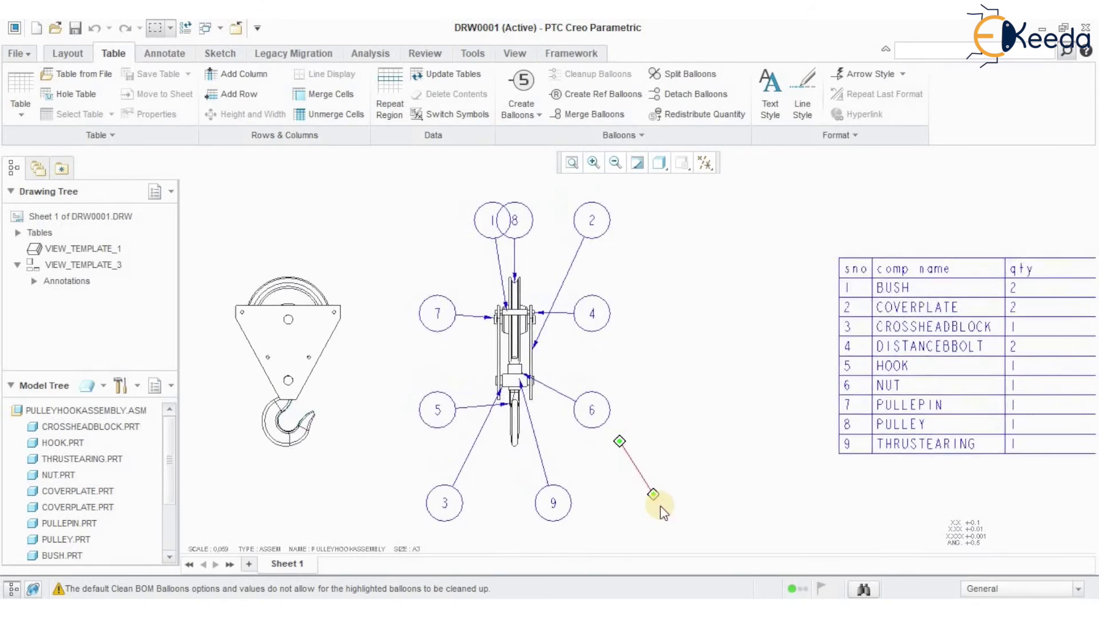
Move balloon 1 left of balloon 8 and balloon 3 up beside the hook
click(500, 249)
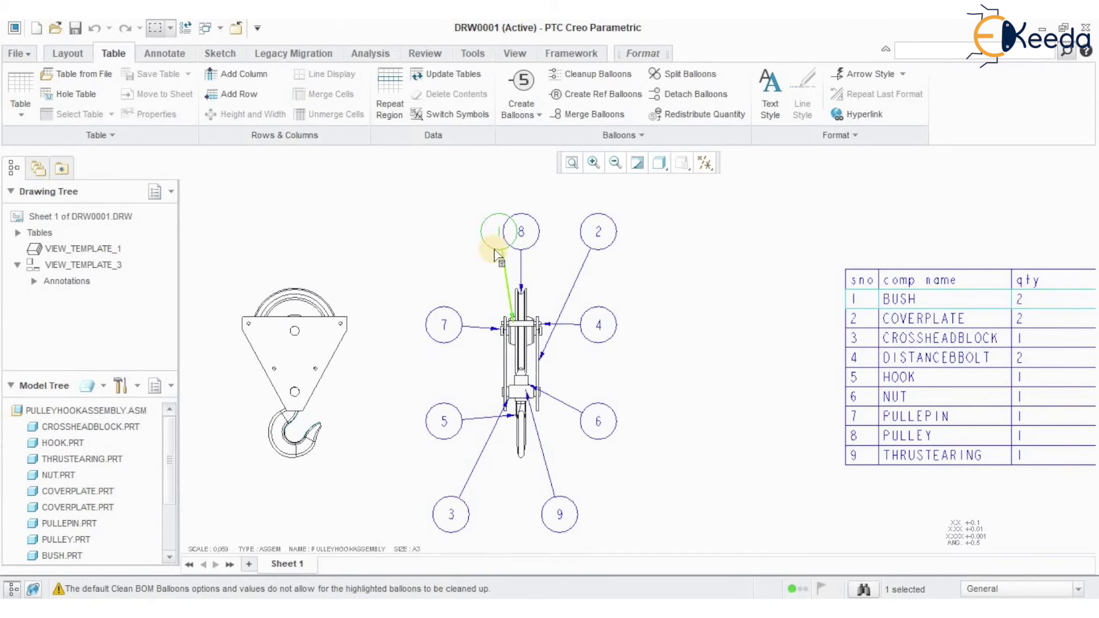
click(452, 260)
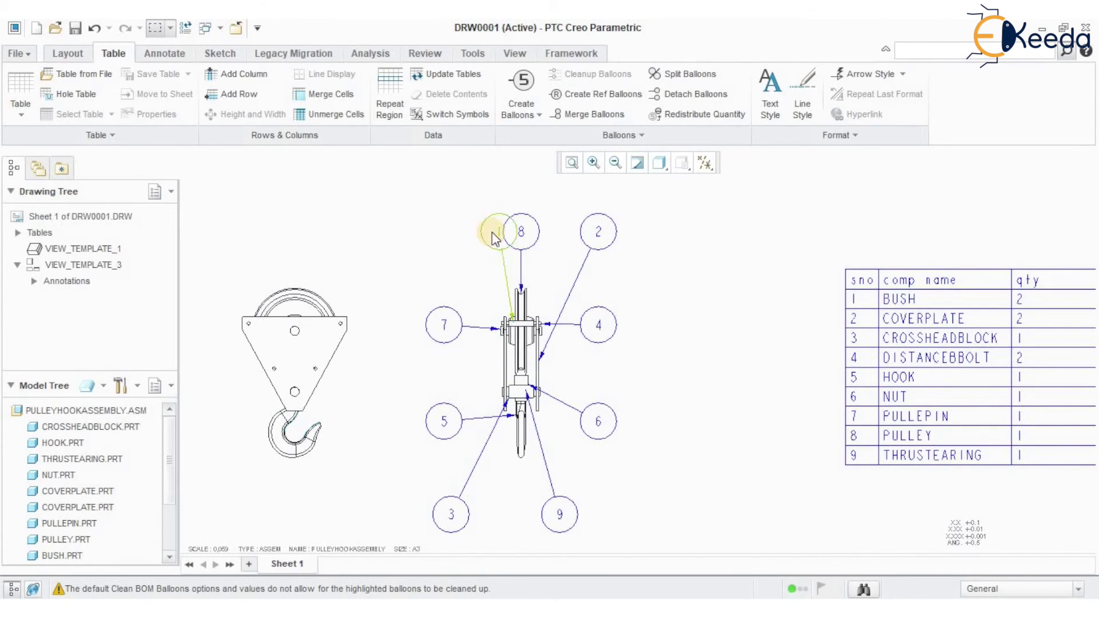
click(491, 240)
drag(498, 230, 465, 239)
drag(452, 514, 432, 374)
click(671, 469)
Move balloon 2 down to the view's right and balloon 4 up near the top, then deselect
mouse_move(672, 469)
middle_down()
mouse_move(691, 418)
mouse_move(682, 474)
mouse_move(763, 373)
mouse_move(778, 326)
middle_up()
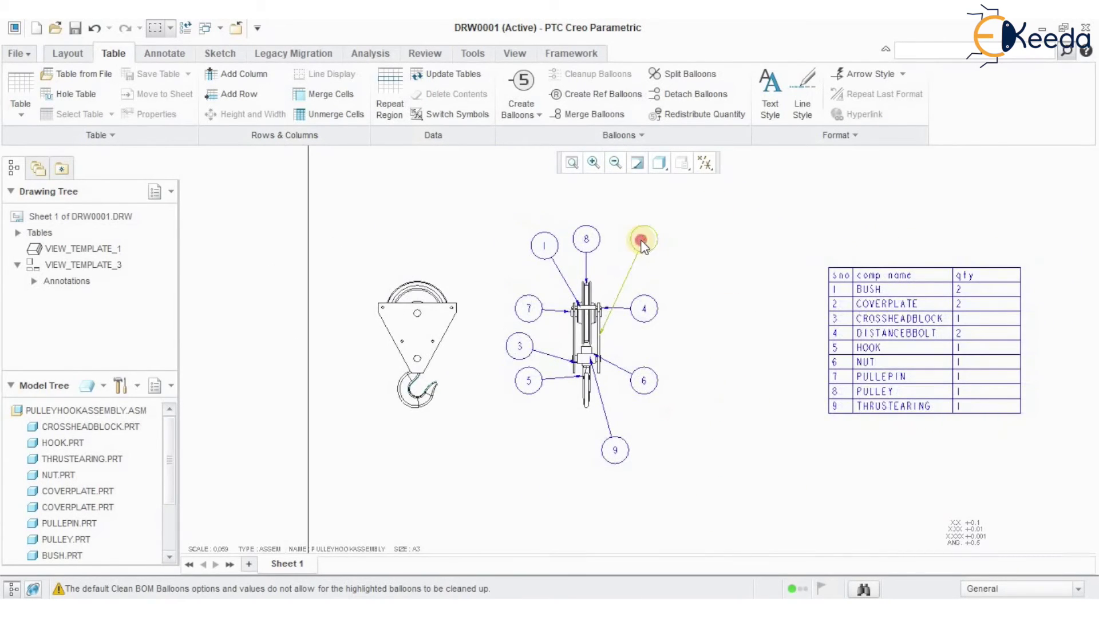
drag(643, 241, 648, 295)
click(714, 419)
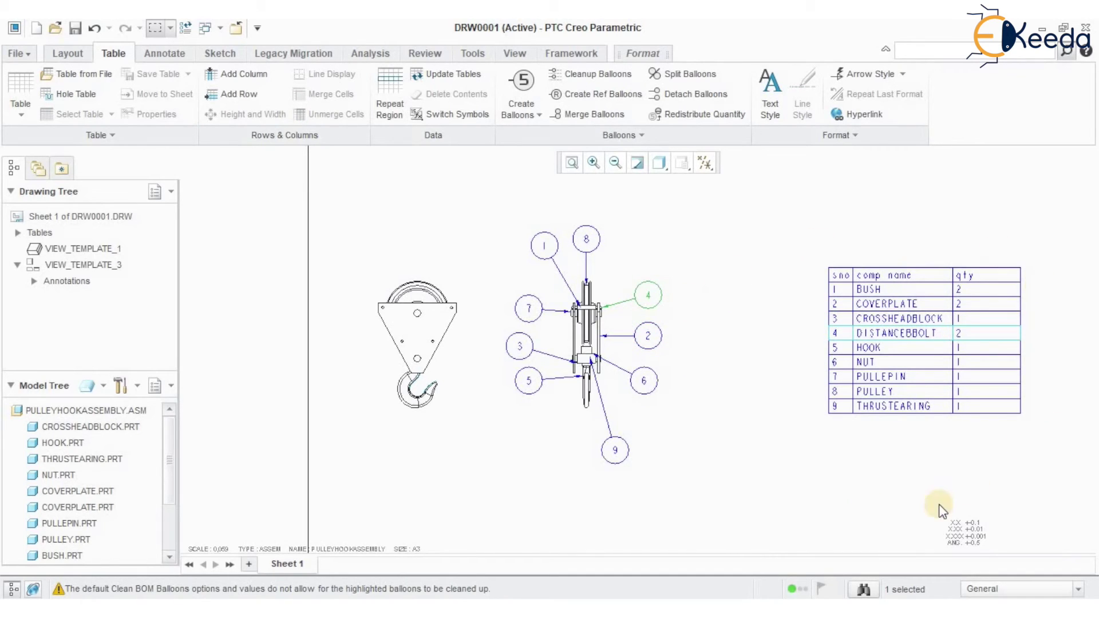
click(890, 471)
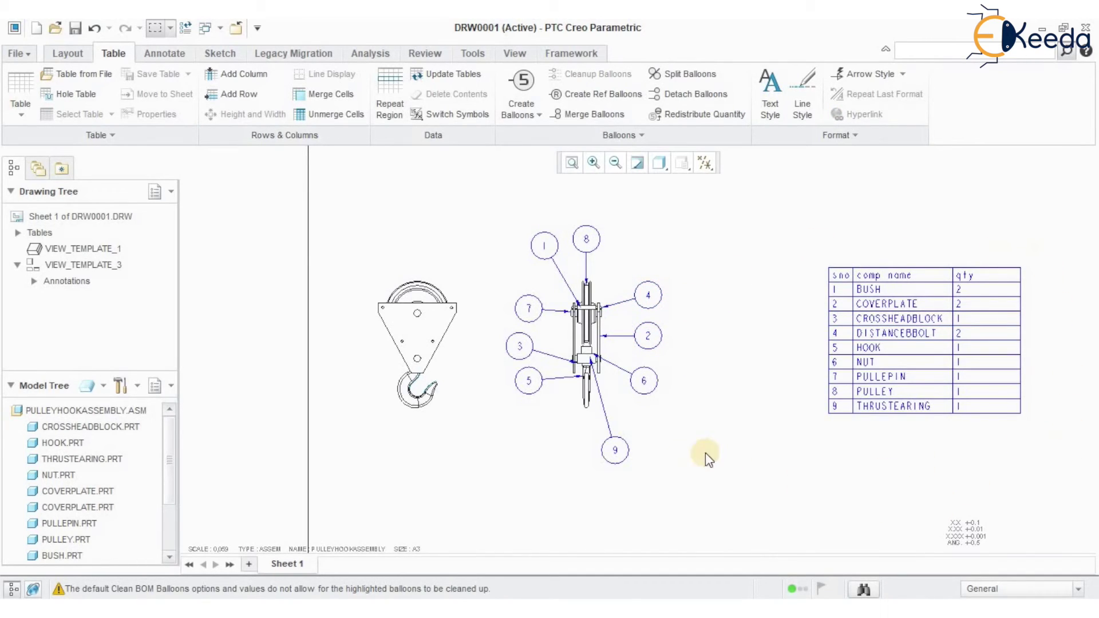
click(442, 347)
middle_drag(766, 412, 716, 328)
scroll(716, 327, down, 1)
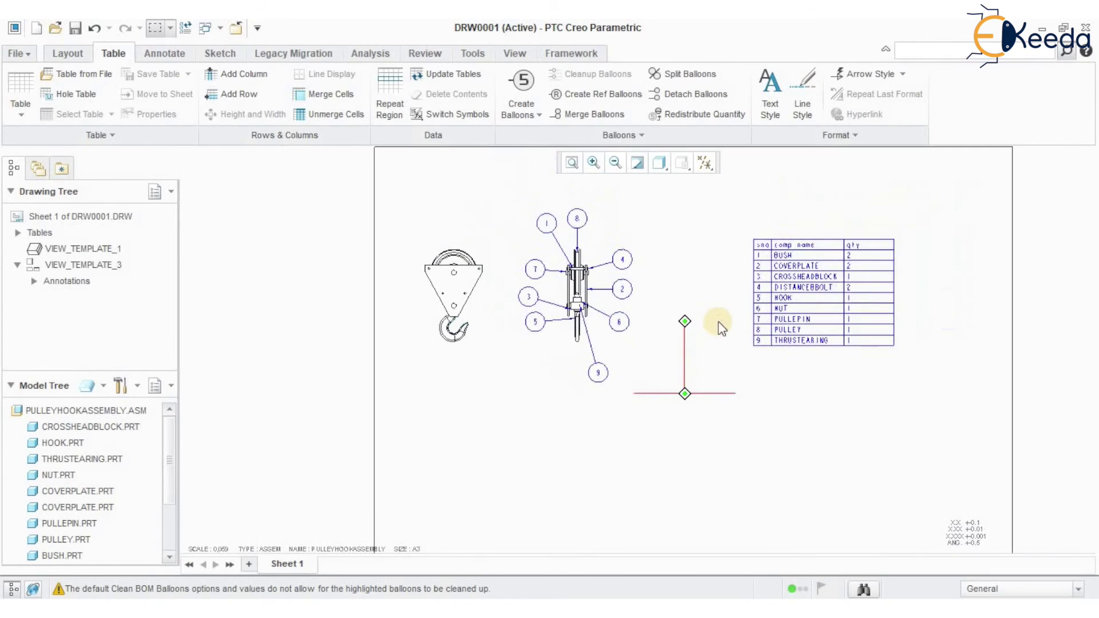
scroll(698, 343, down, 3)
middle_drag(685, 361, 642, 381)
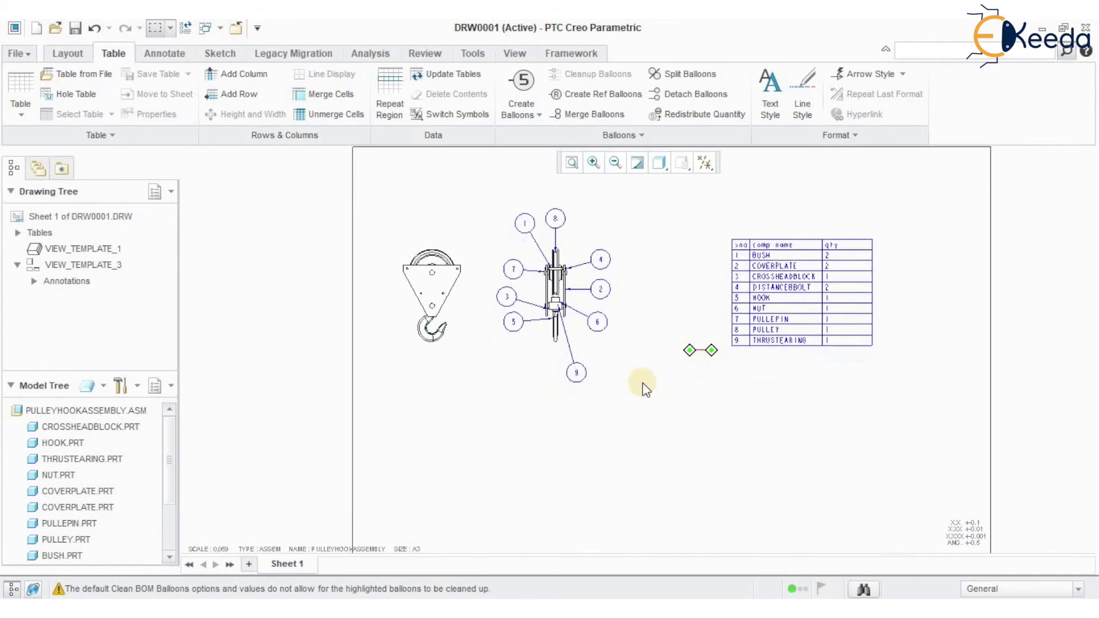
mouse_move(623, 445)
middle_down()
mouse_move(597, 380)
mouse_move(640, 353)
middle_up()
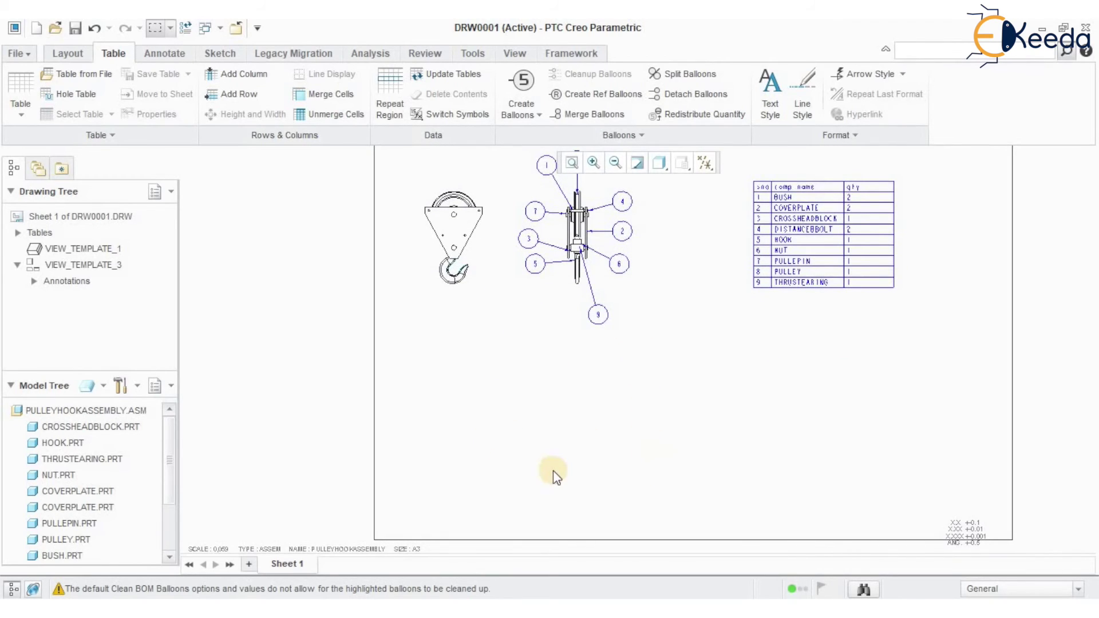
Place a new general view with no combined state below the existing views
click(69, 54)
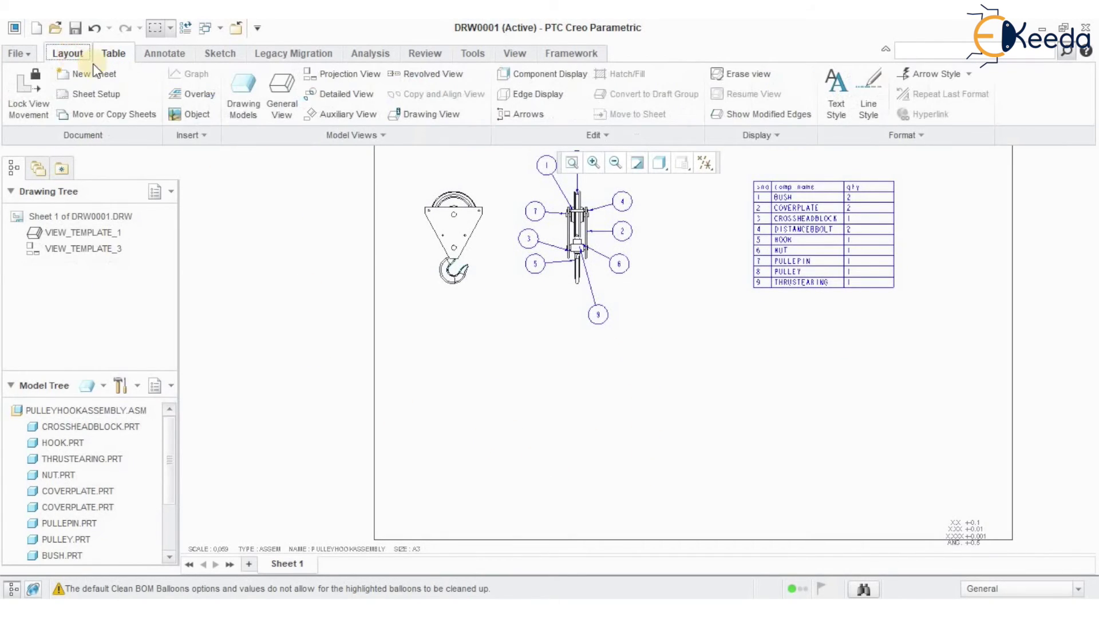
click(282, 110)
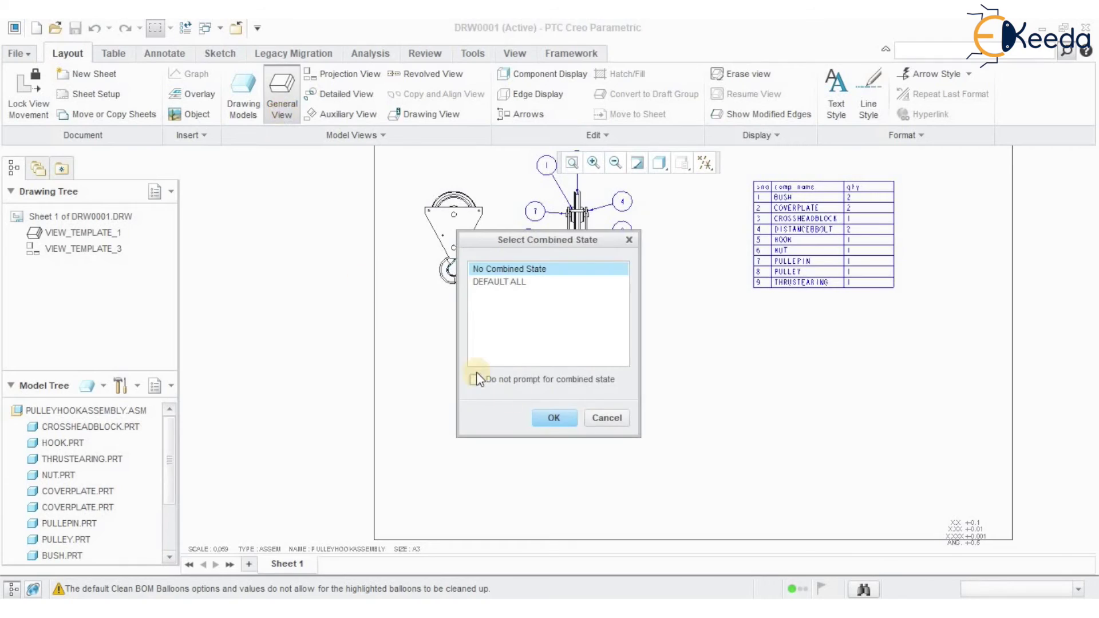
click(552, 419)
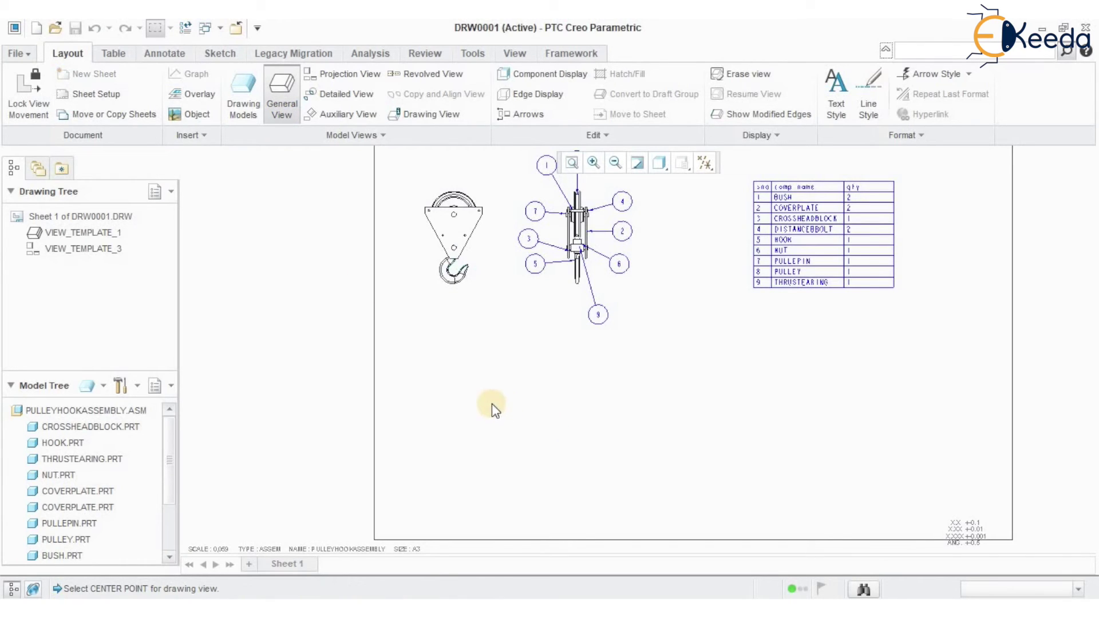
click(519, 412)
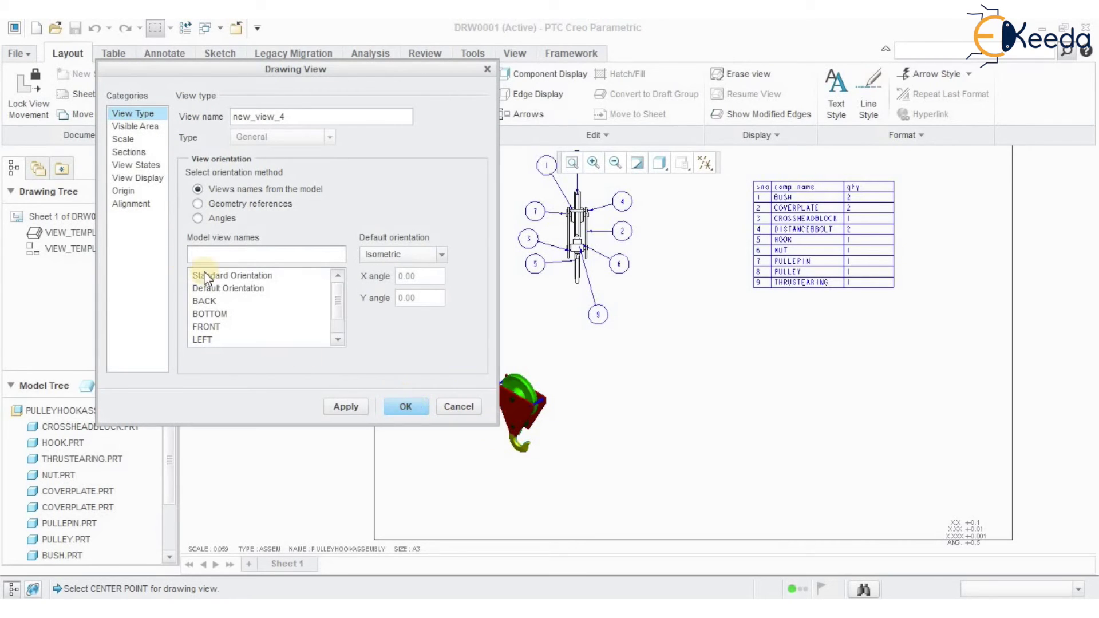
Turn on Explode components in view for the new general view and apply it
click(150, 166)
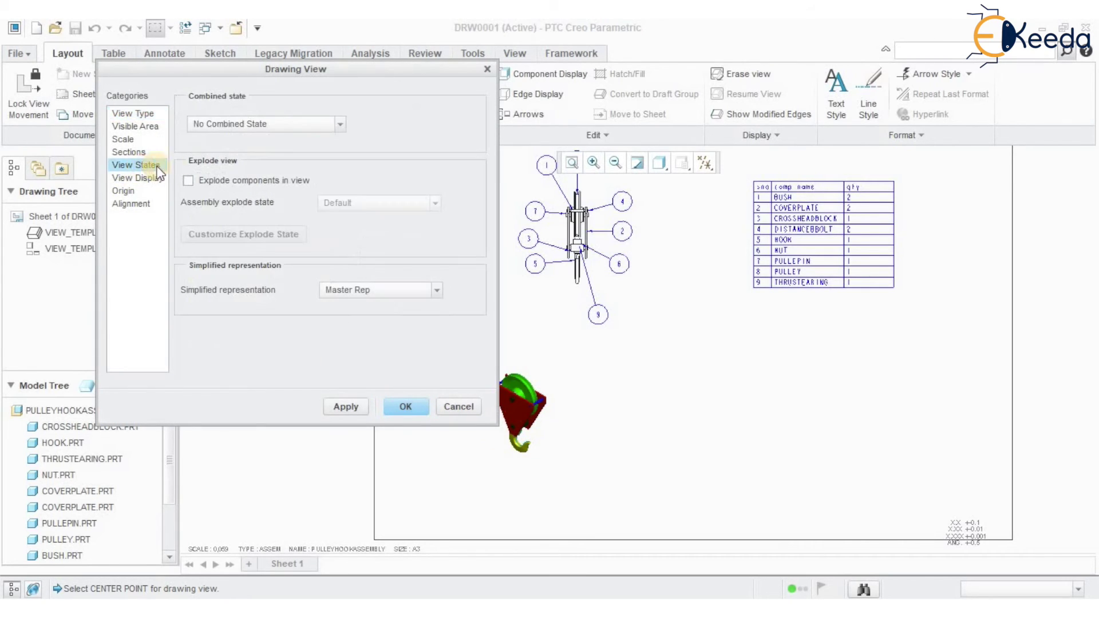
click(379, 202)
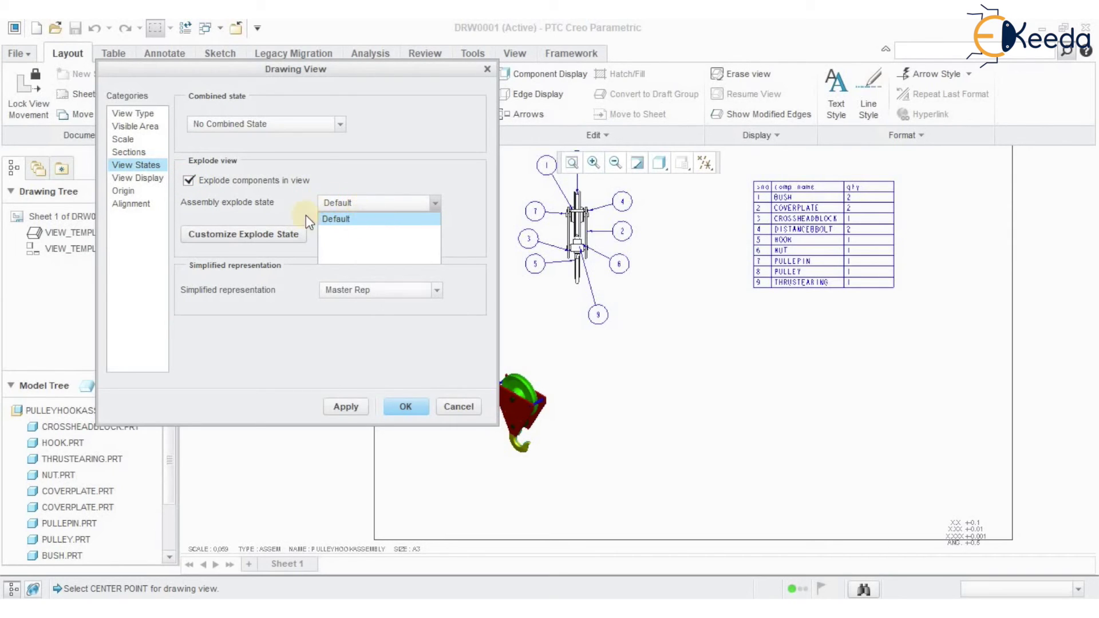
click(350, 411)
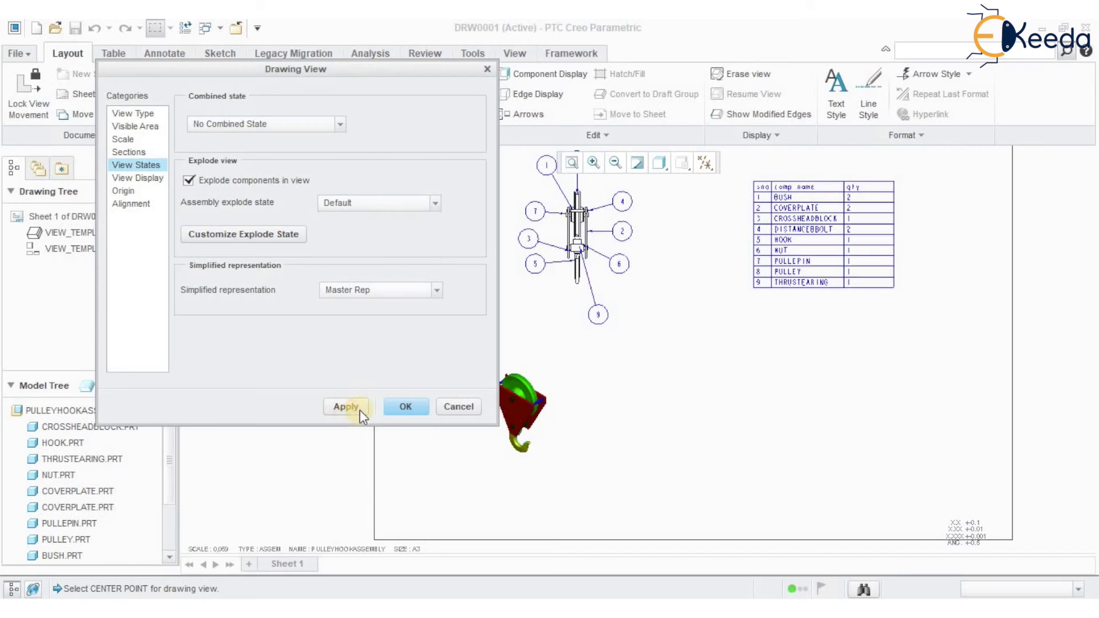
click(458, 407)
click(551, 469)
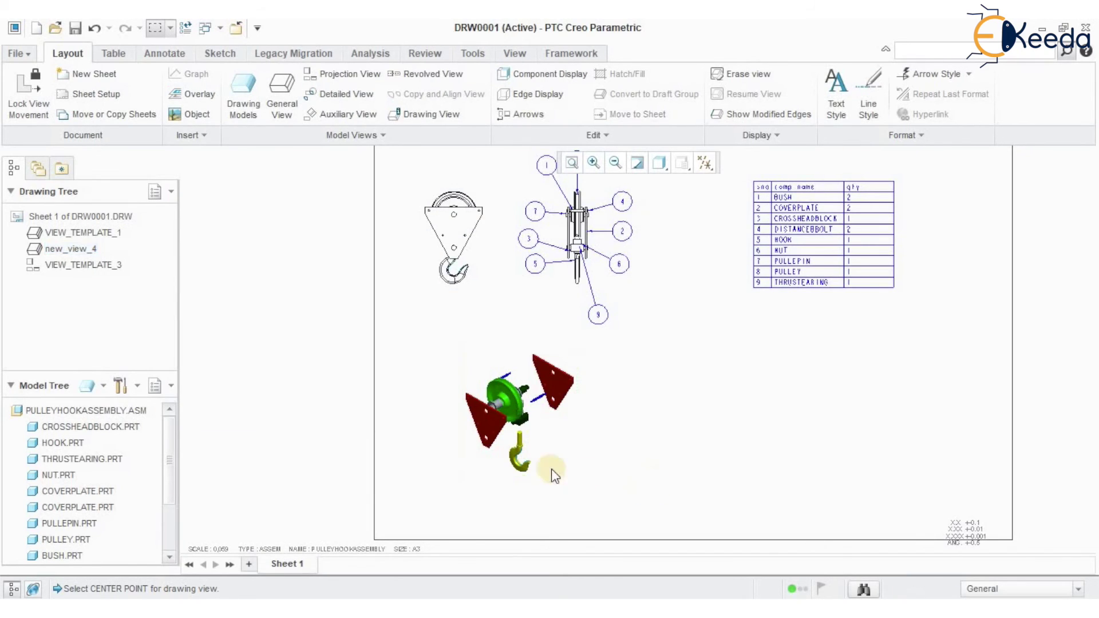
scroll(401, 401, up, 4)
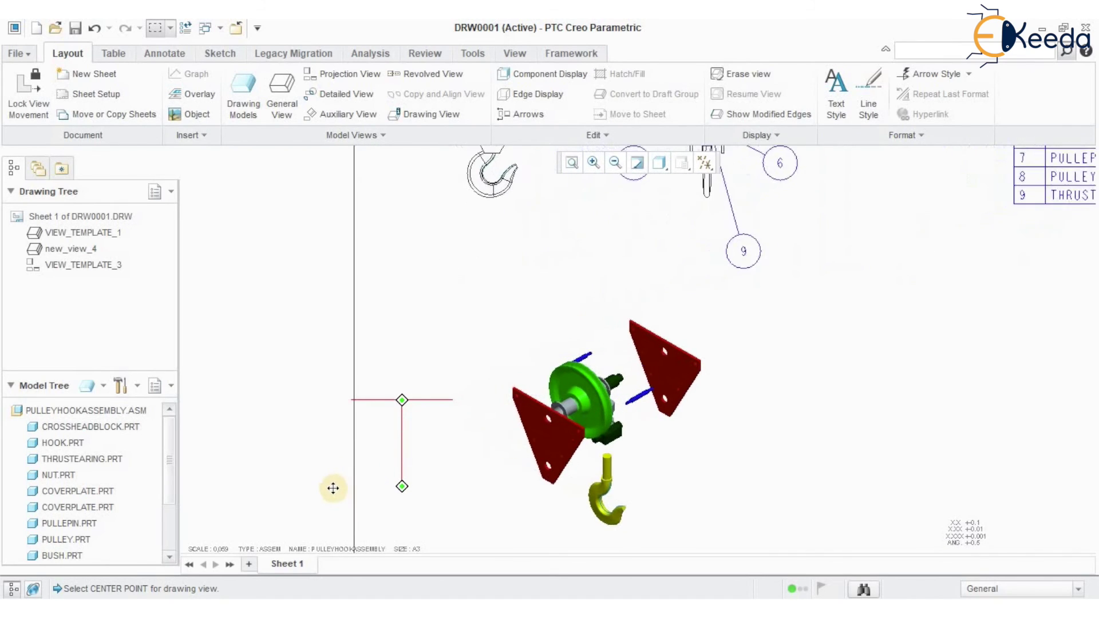
scroll(544, 417, down, 4)
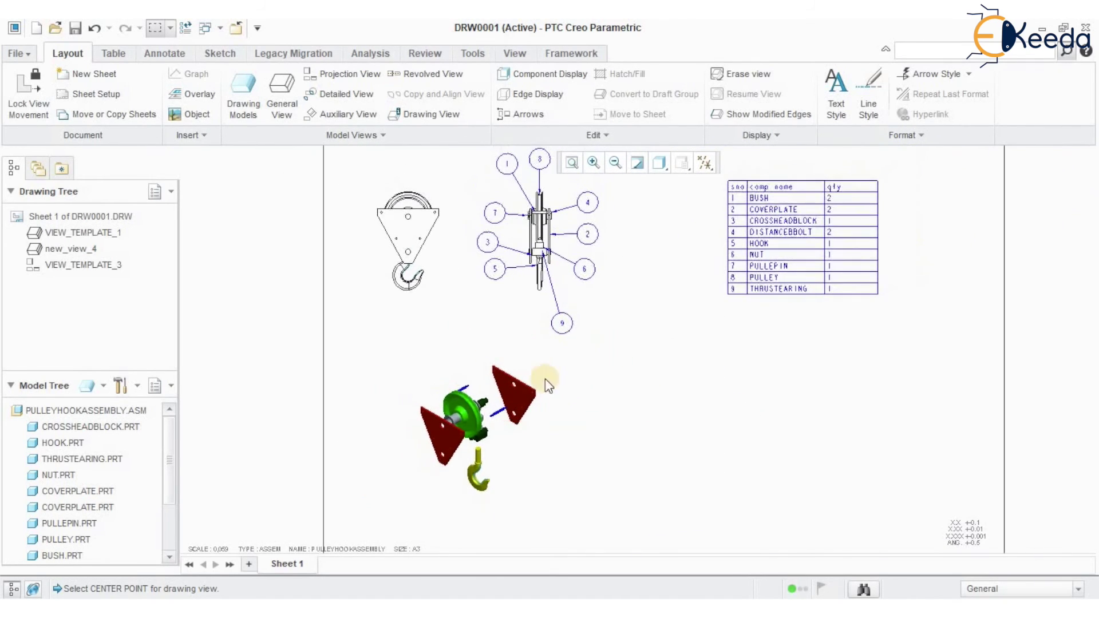
Change the exploded view new_view_4's display style from shaded to No Hidden
double_click(468, 372)
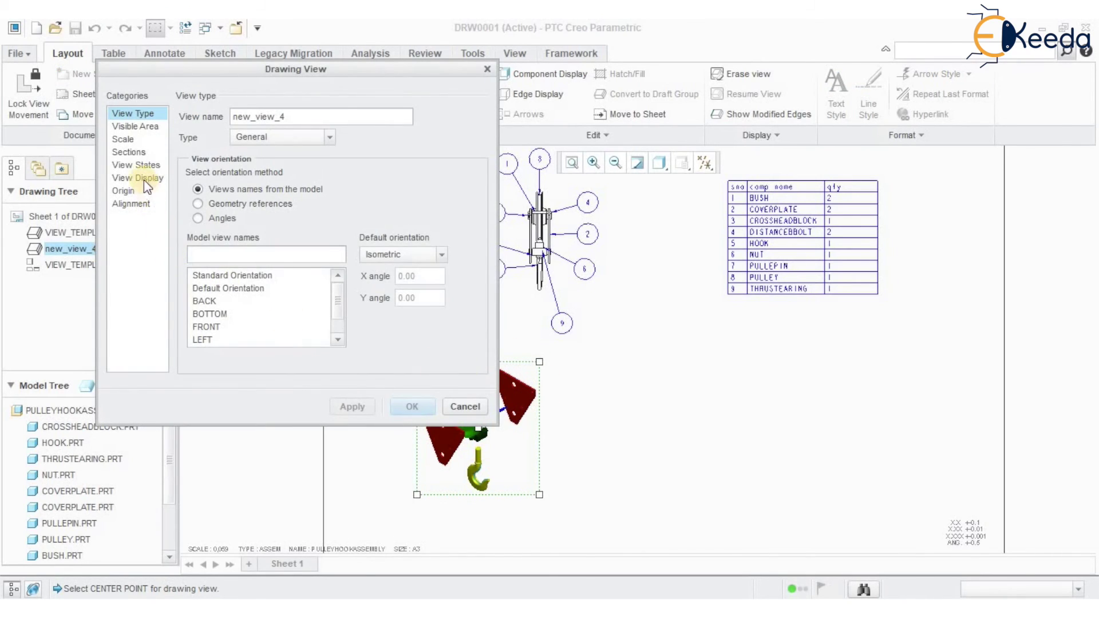
click(142, 178)
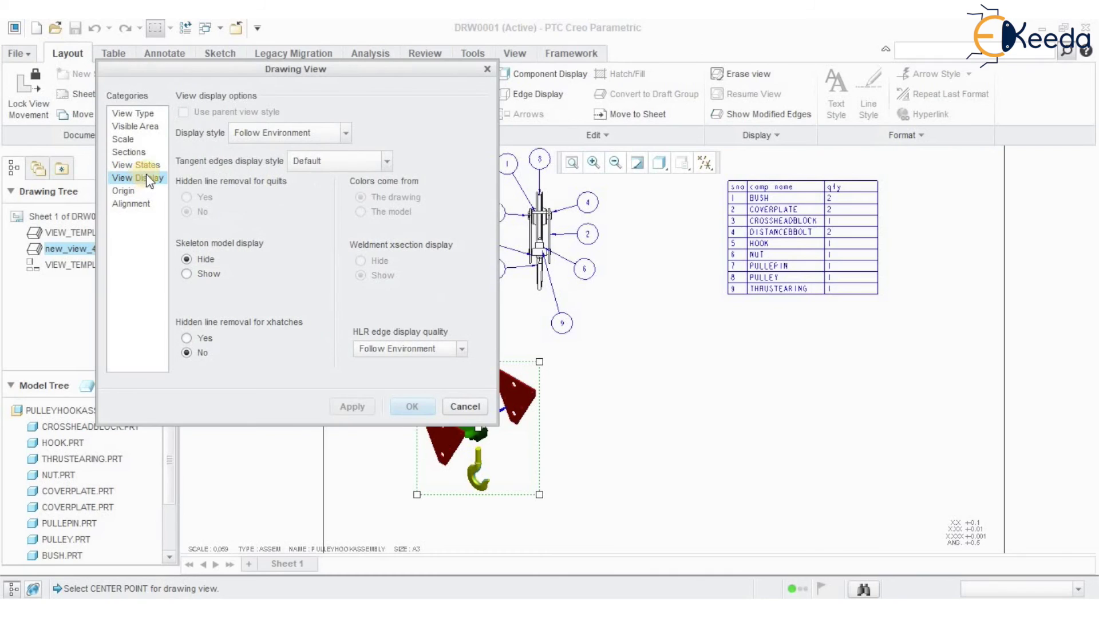
click(263, 131)
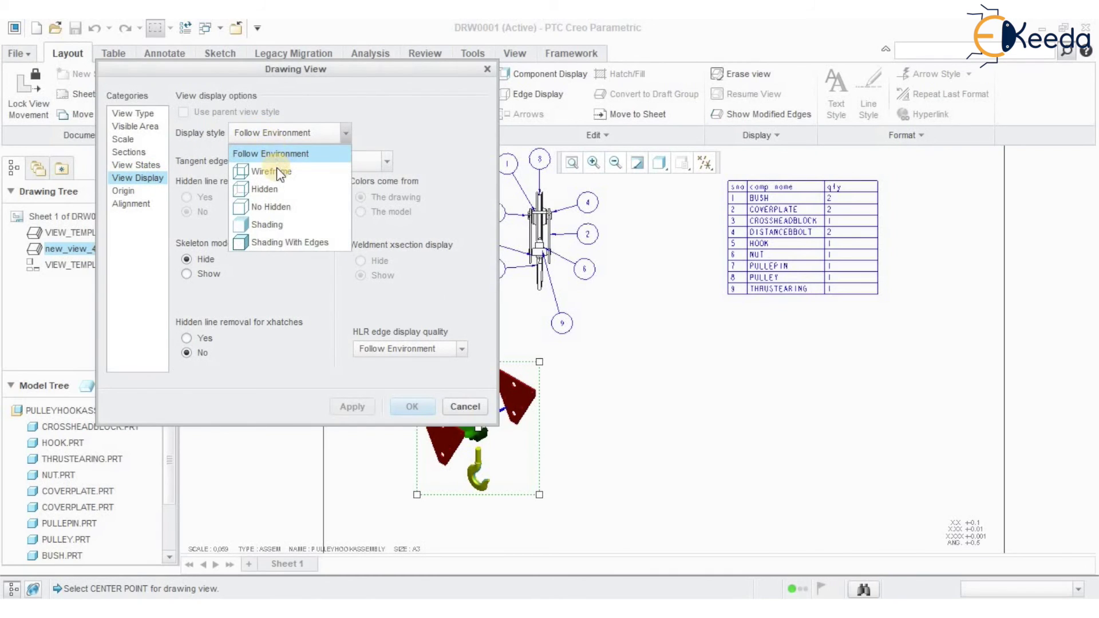
click(276, 206)
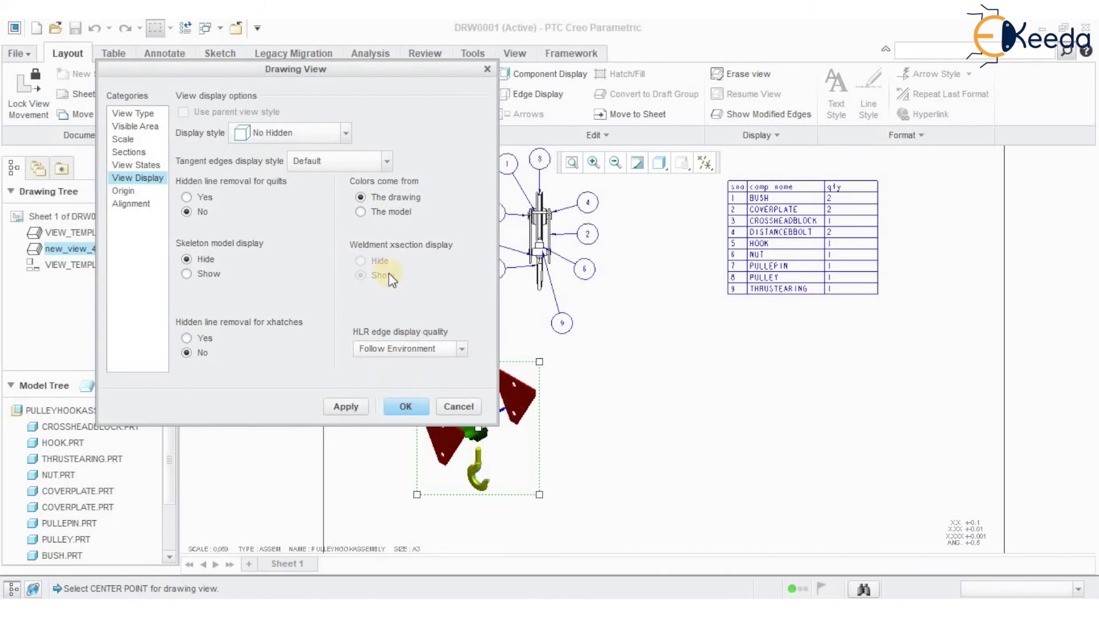
click(345, 406)
click(455, 407)
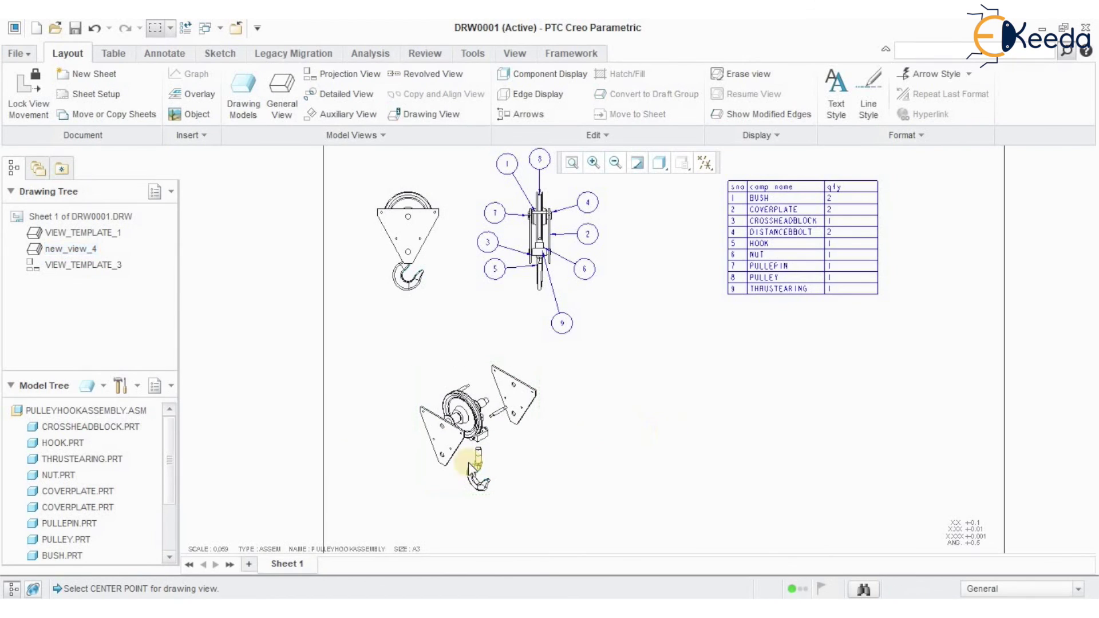
scroll(400, 441, up, 1)
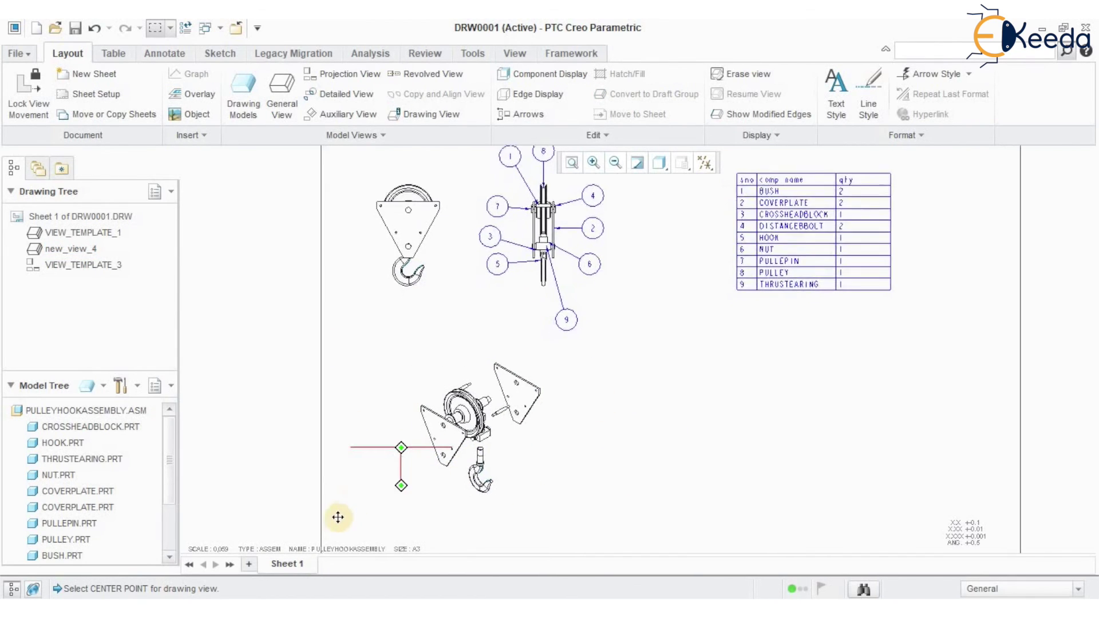
scroll(338, 517, up, 2)
scroll(356, 496, down, 3)
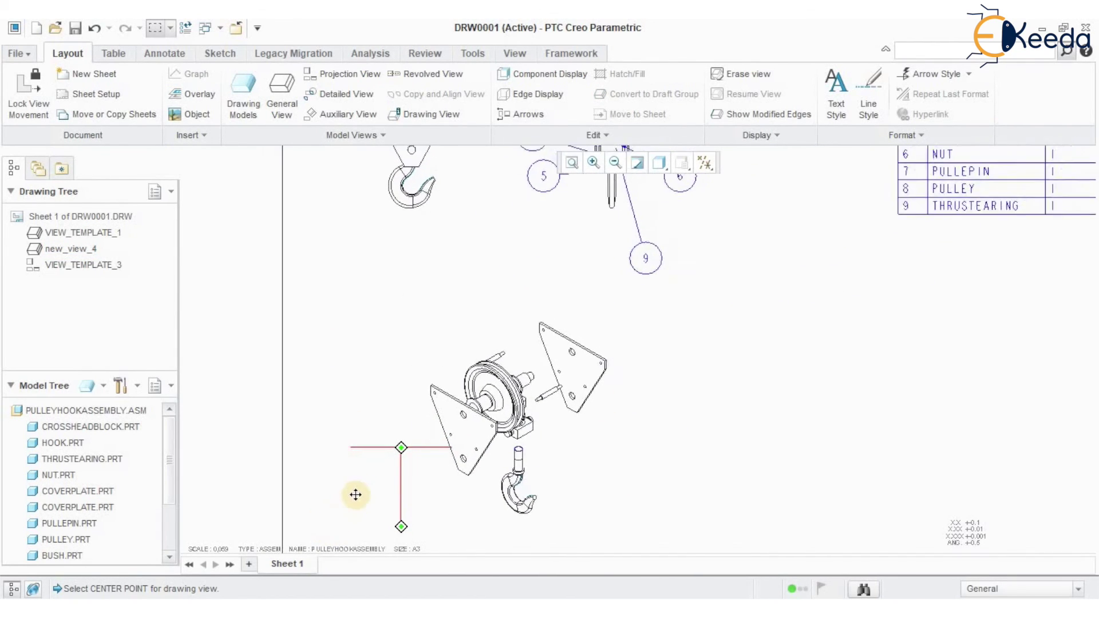
scroll(400, 412, down, 2)
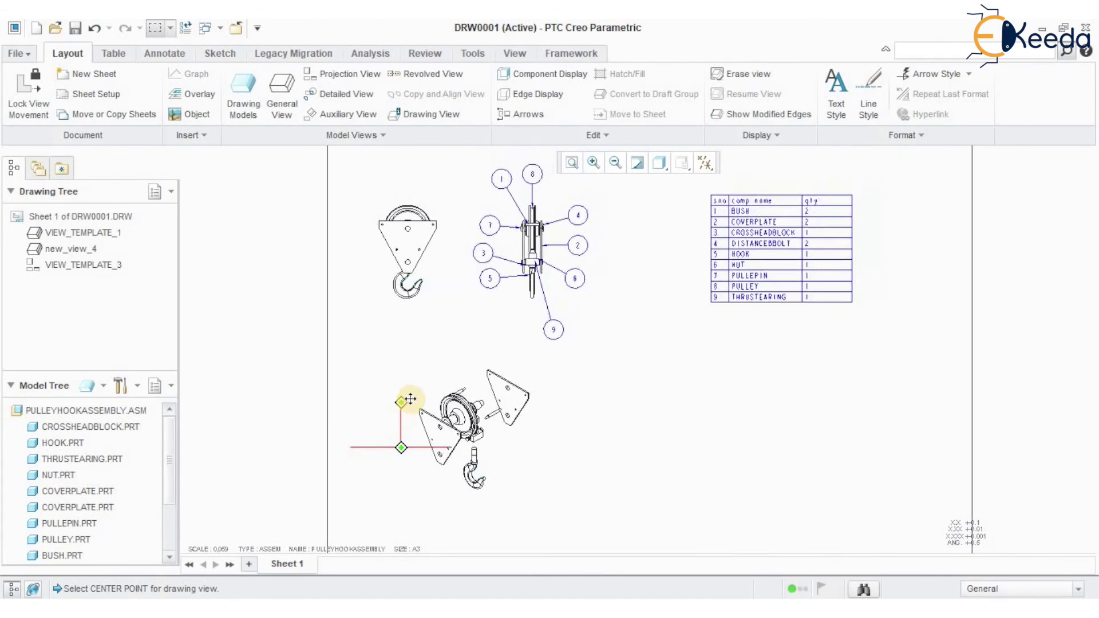
scroll(655, 391, up, 1)
scroll(655, 395, down, 2)
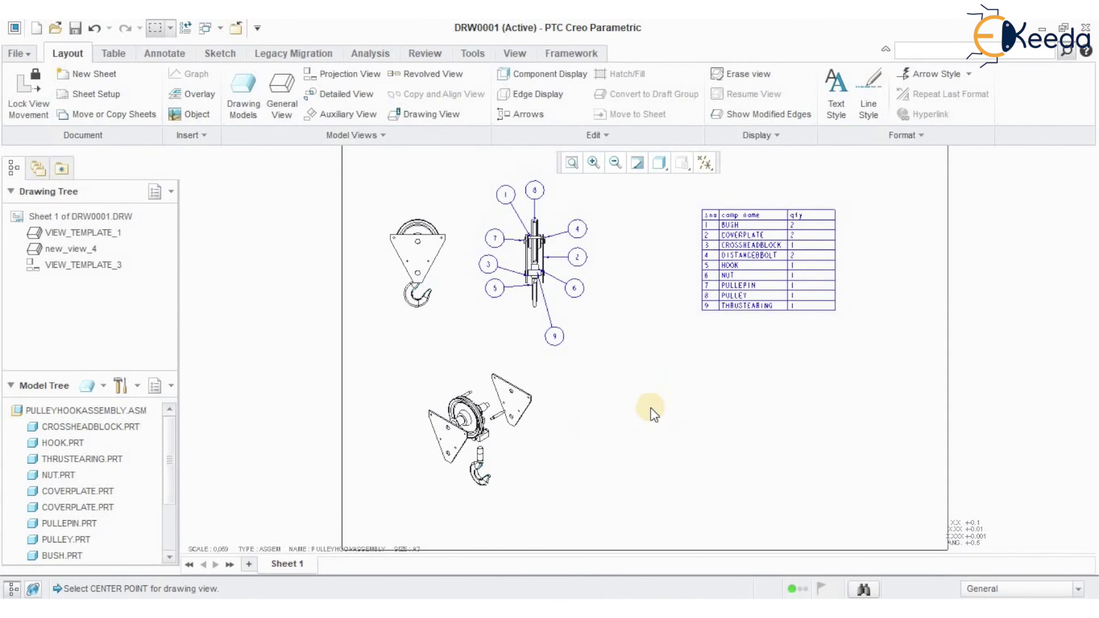
scroll(657, 397, up, 1)
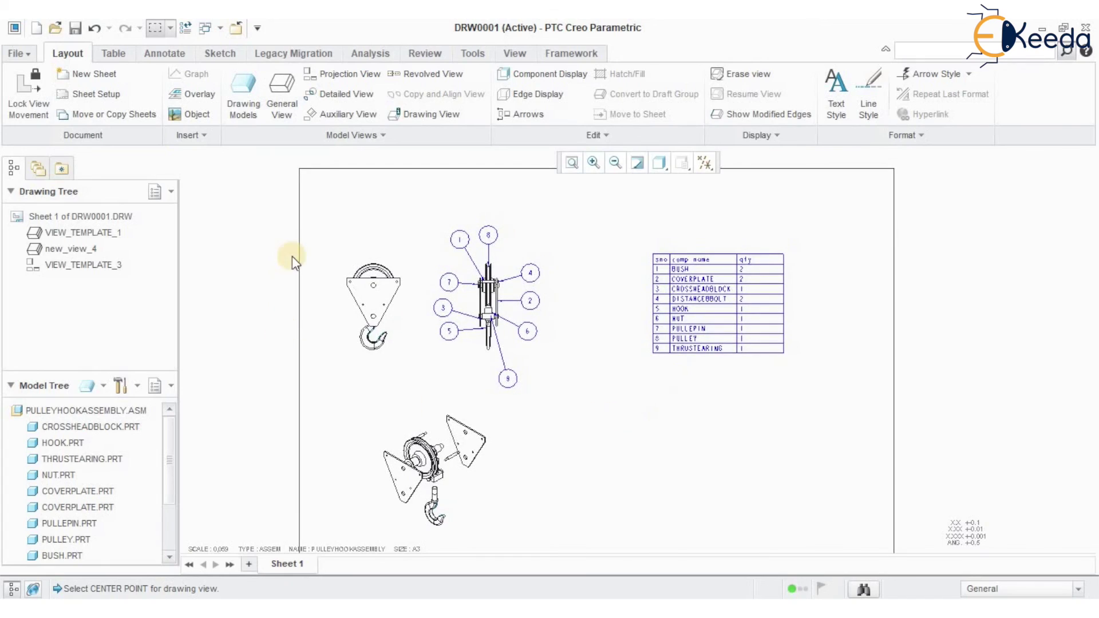